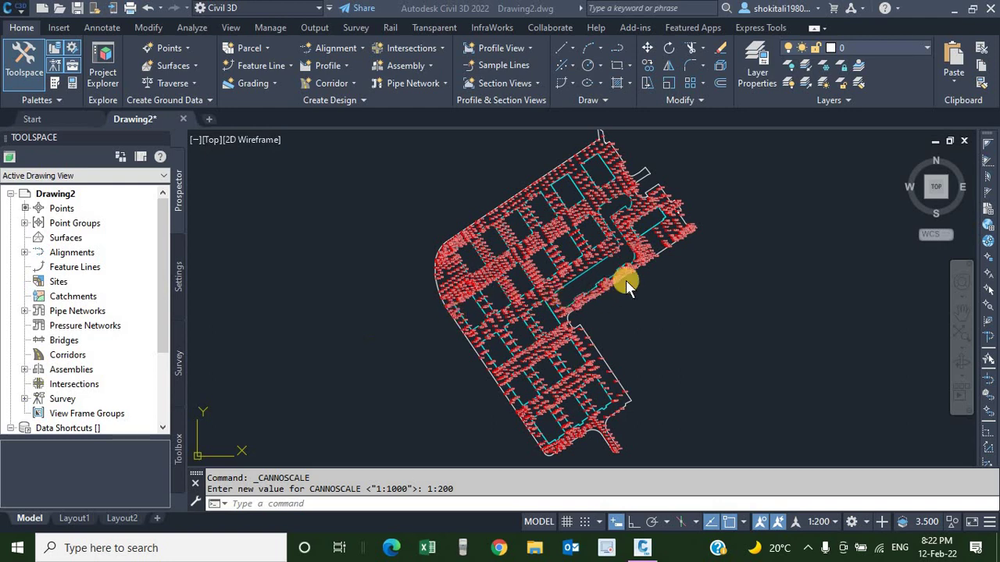
Step: Load Site #13 subgrade.csv into Import Points, previewed in ENZ (comma delimited) format
scroll(547, 263, "up", 5)
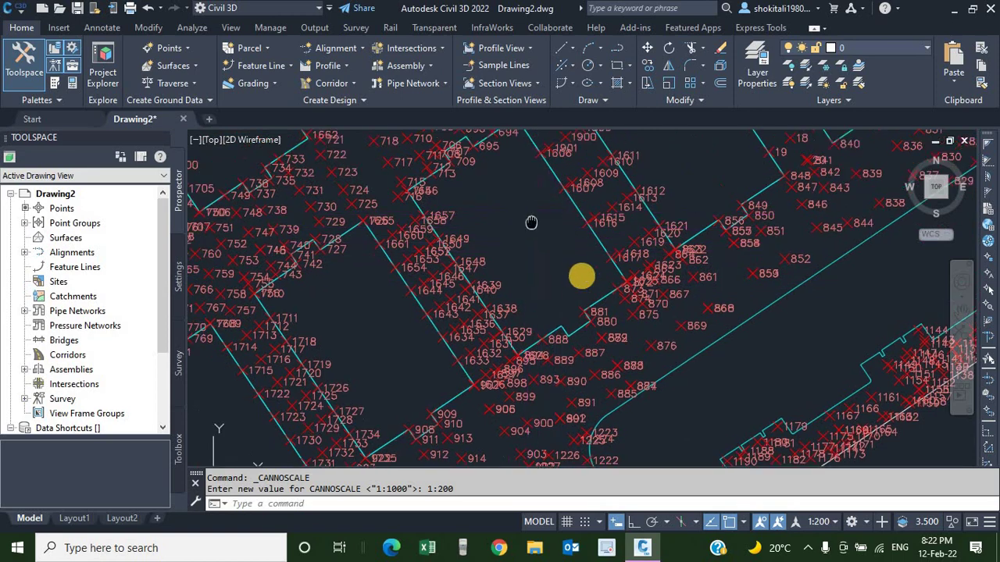
scroll(598, 241, "down", 4)
scroll(652, 226, "up", 4)
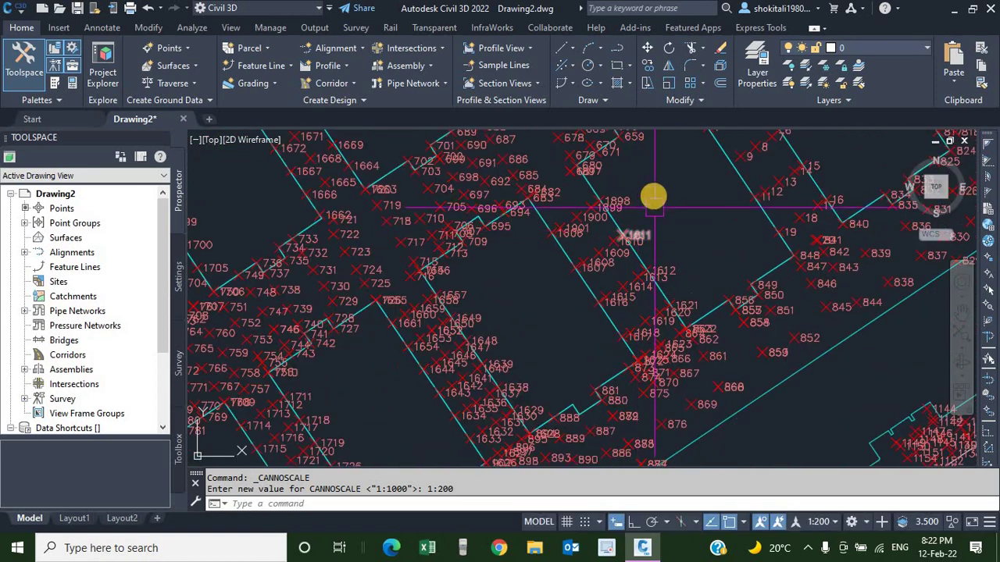
scroll(653, 196, "down", 4)
scroll(653, 196, "up", 4)
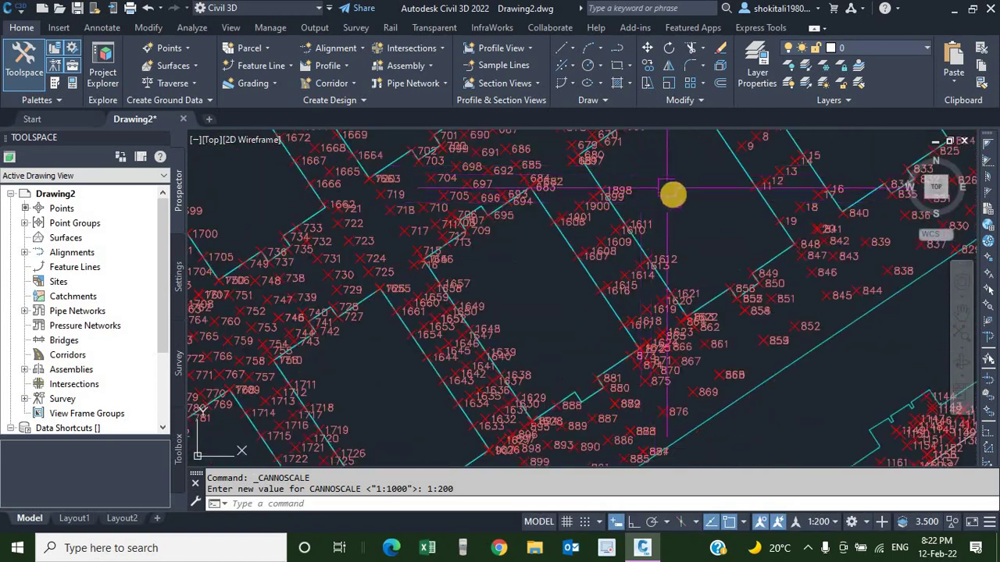
scroll(680, 250, "down", 5)
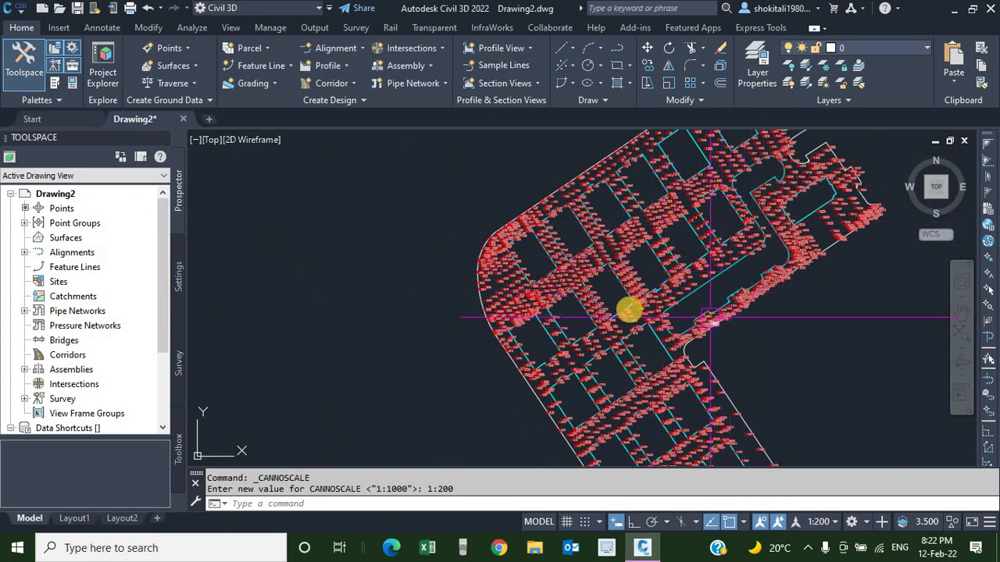
scroll(629, 309, "down", 1)
scroll(625, 310, "down", 1)
scroll(620, 309, "up", 2)
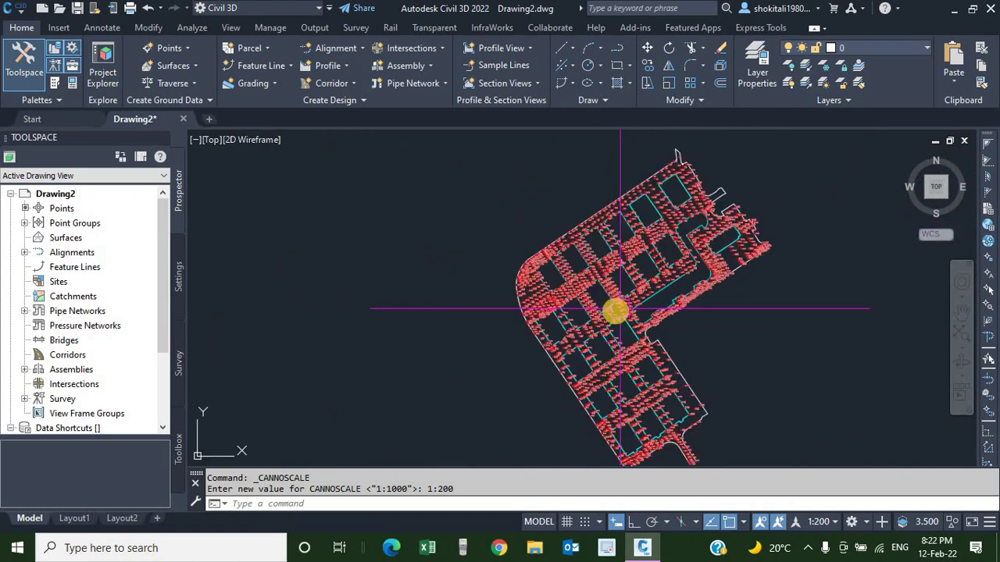
scroll(617, 312, "up", 4)
scroll(617, 312, "up", 2)
scroll(625, 297, "down", 4)
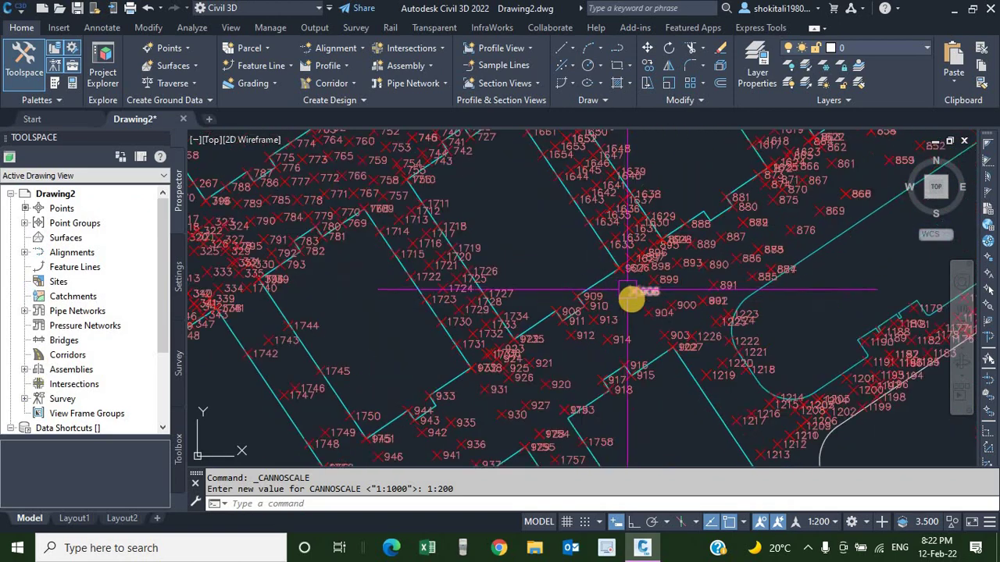
scroll(633, 300, "down", 3)
scroll(640, 297, "down", 5)
scroll(652, 316, "up", 3)
scroll(629, 319, "up", 2)
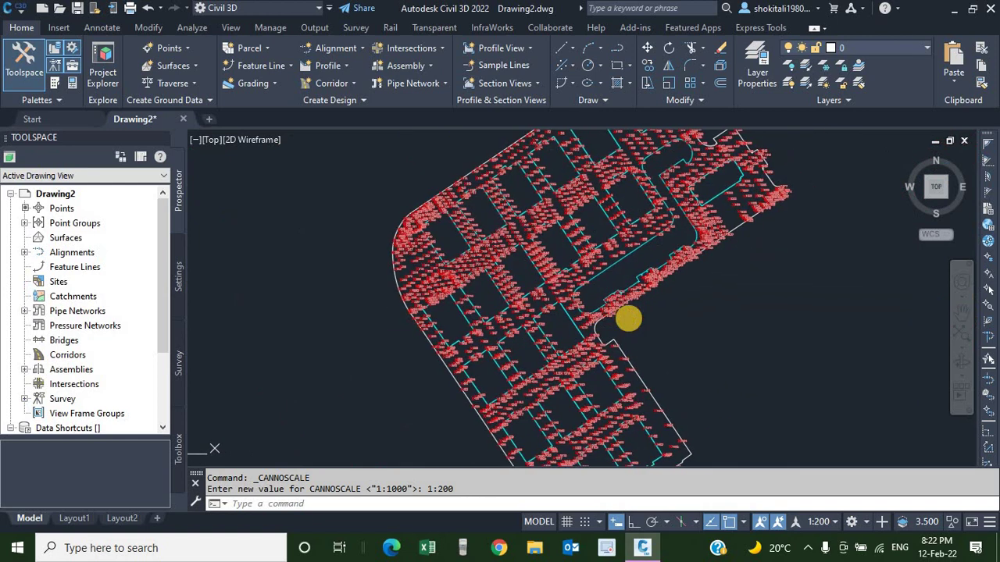
scroll(617, 320, "down", 2)
scroll(609, 322, "down", 2)
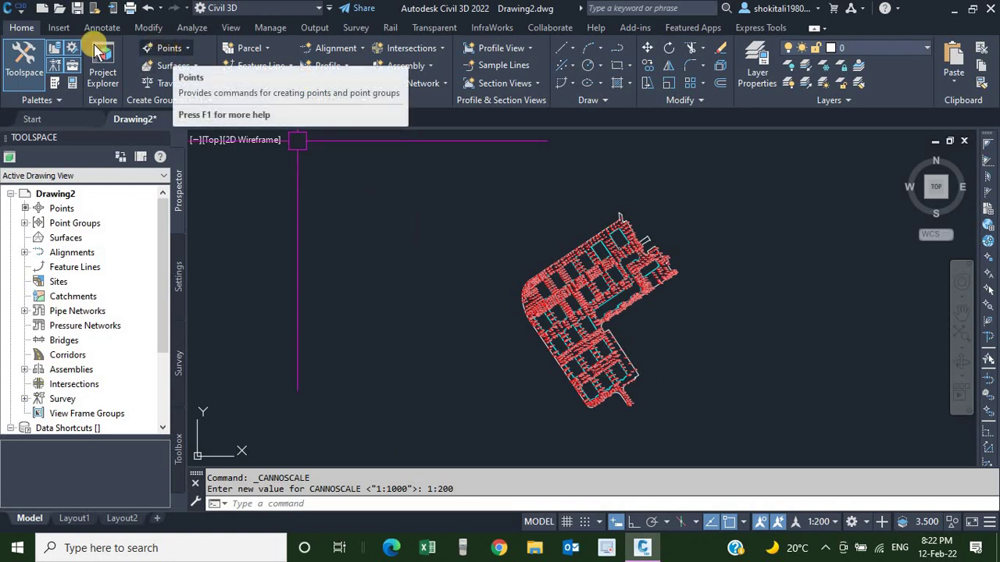
left_click(170, 48)
left_click(435, 178)
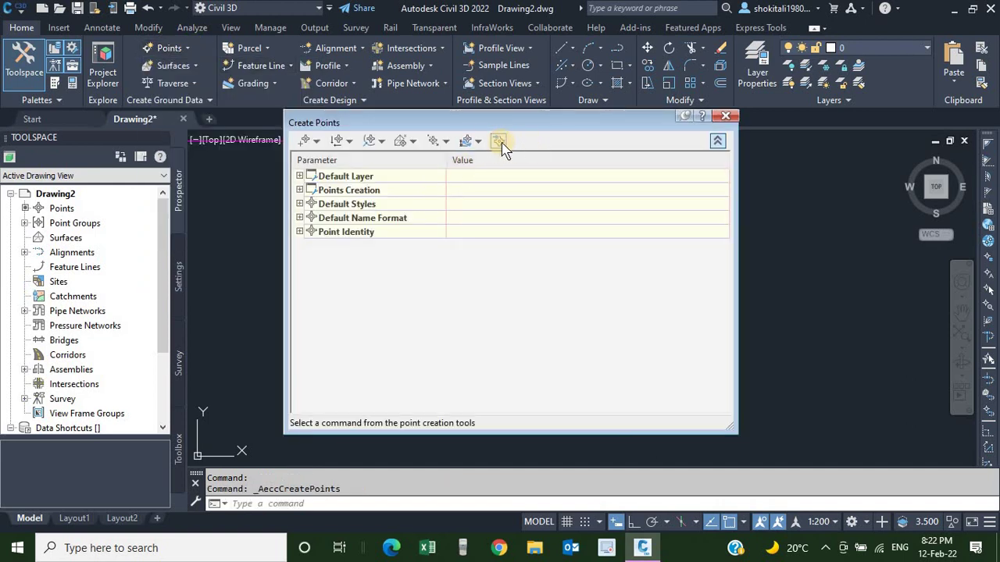
left_click(500, 142)
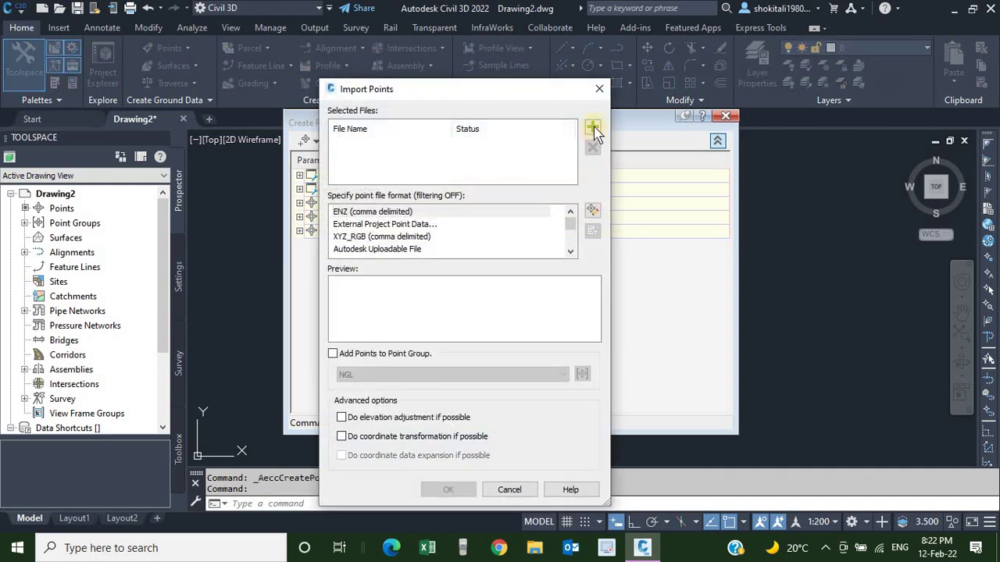
left_click(594, 129)
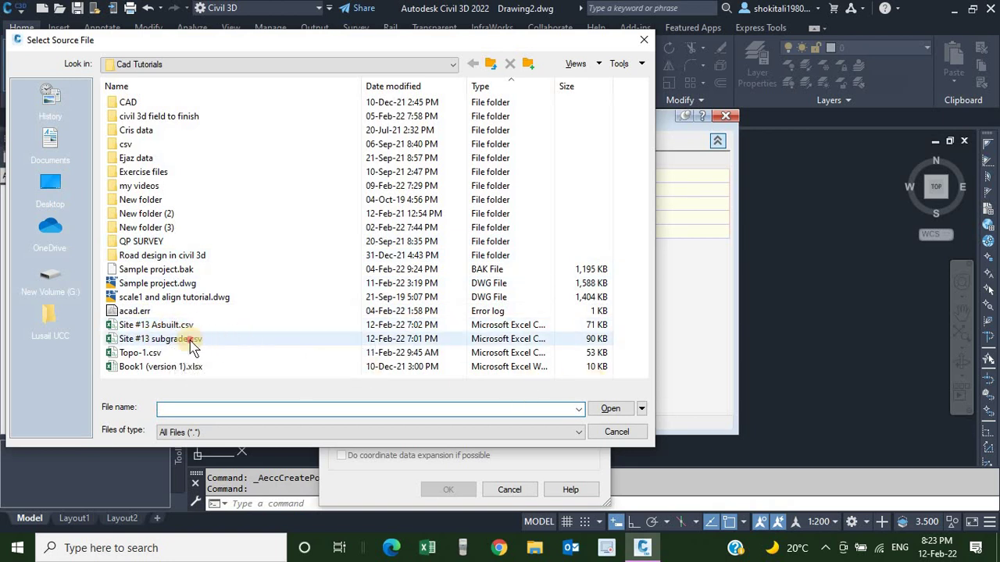
left_click(190, 340)
left_click(611, 410)
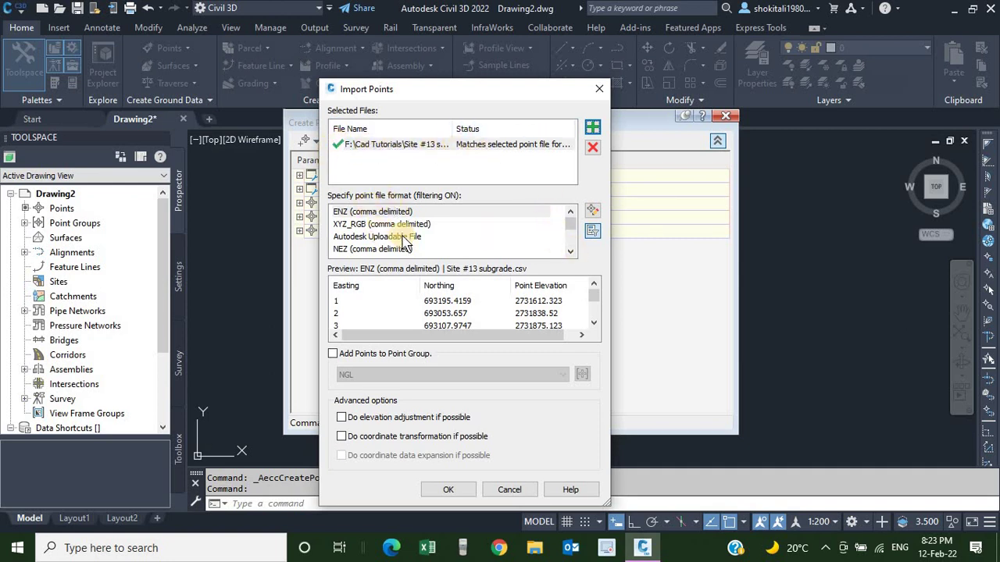
Step: Import Site #13 subgrade.csv as PENZ (comma delimited) into a new point group FGL
left_click(571, 250)
left_click(571, 250)
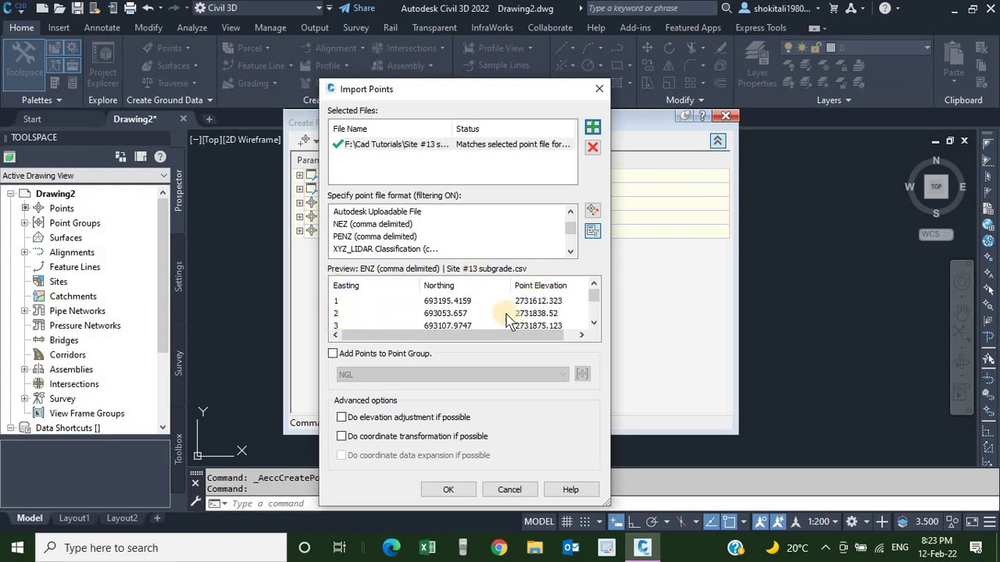
left_click(363, 237)
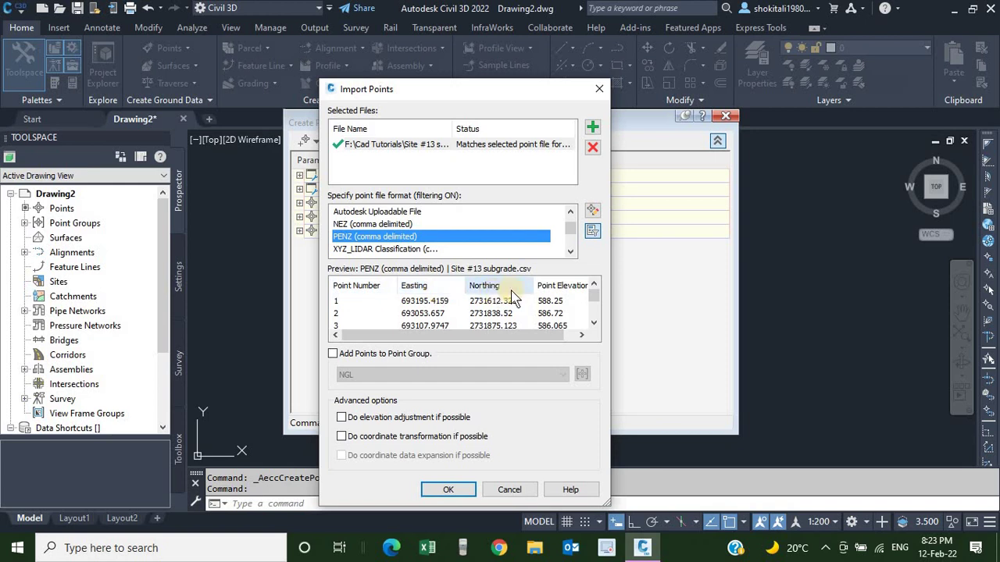
left_click(334, 353)
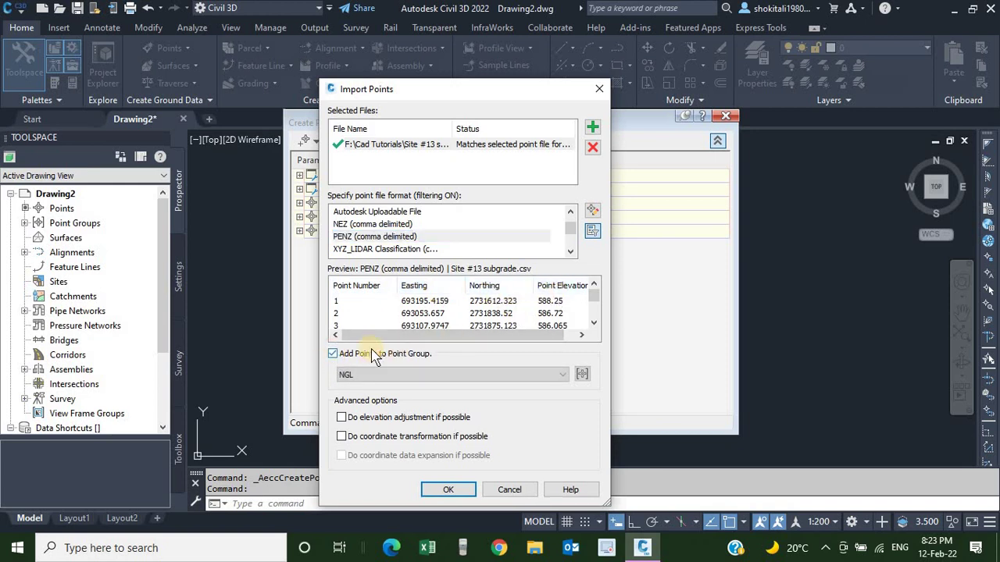
left_click(582, 375)
type("FGL")
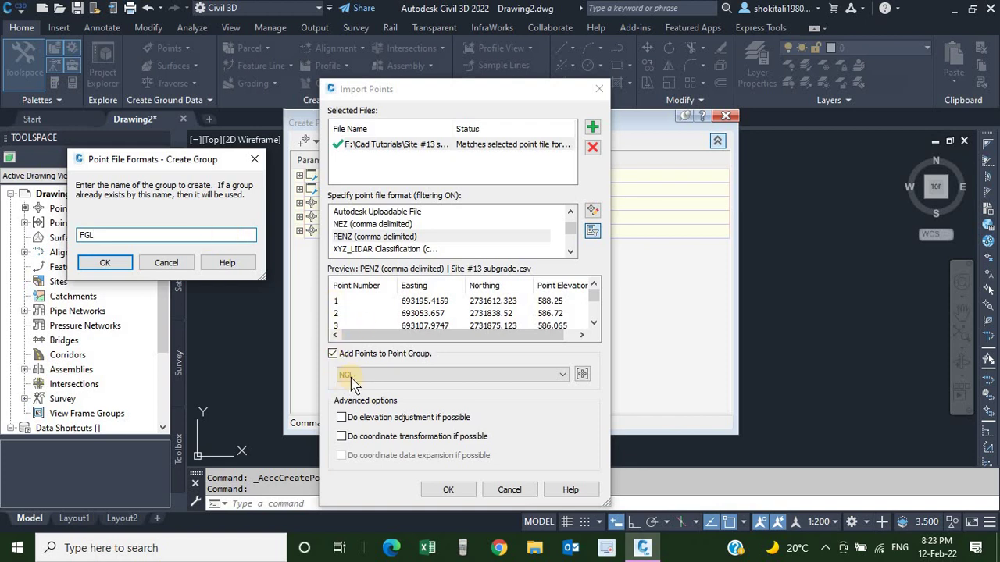
left_click(109, 264)
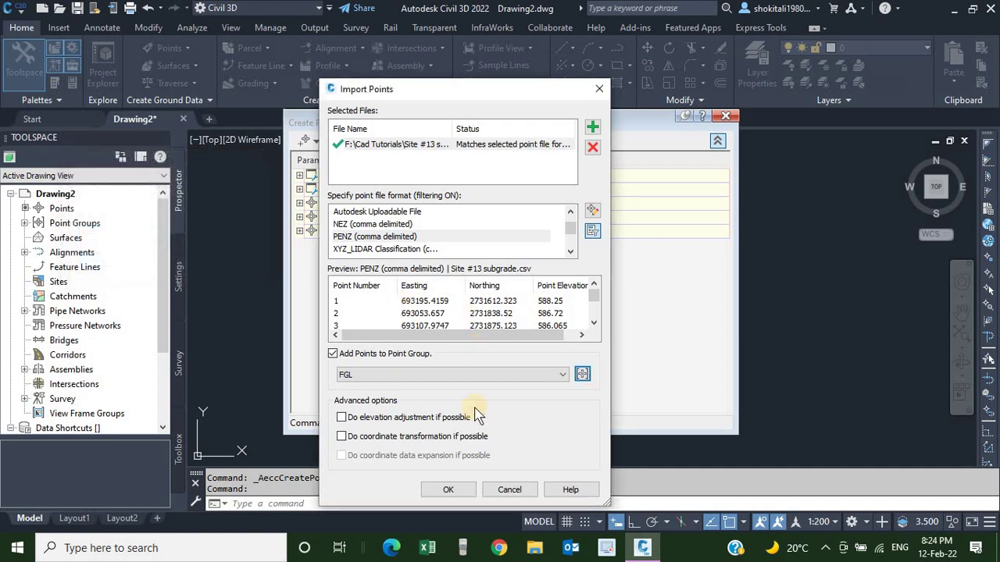
left_click(457, 490)
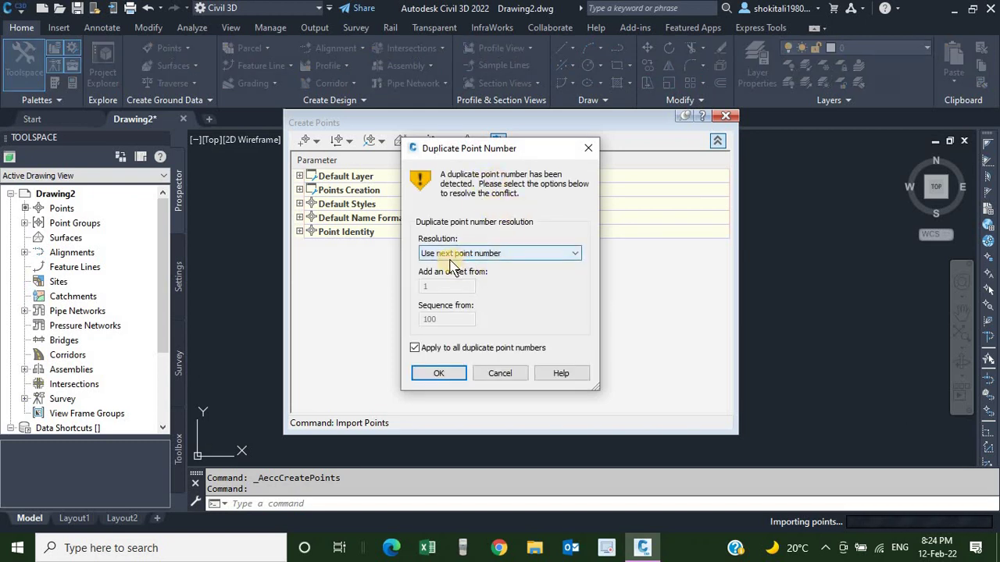
Step: Resolve duplicate point numbers with 'Use next point number' for all, then close Create Points
left_click(510, 255)
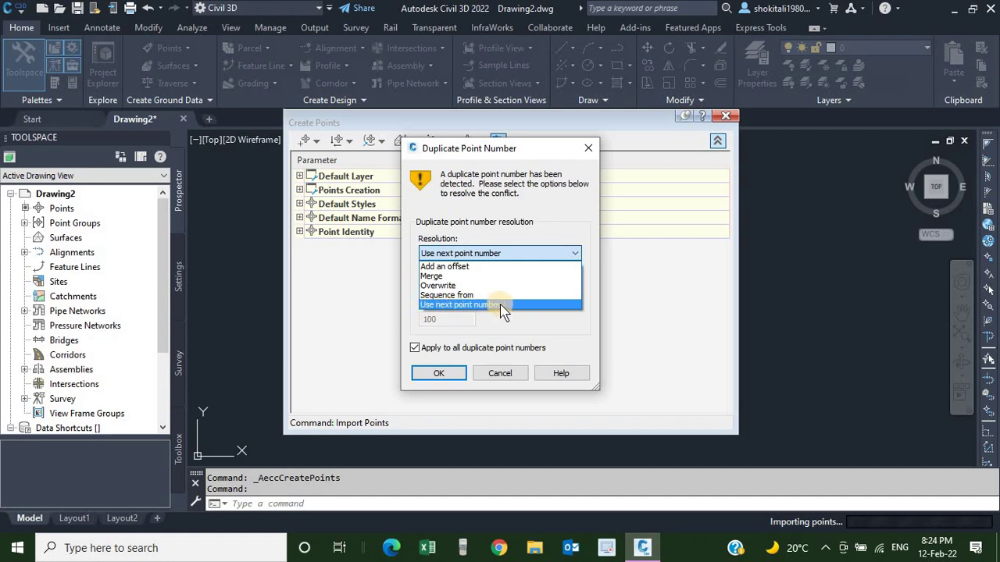
left_click(457, 375)
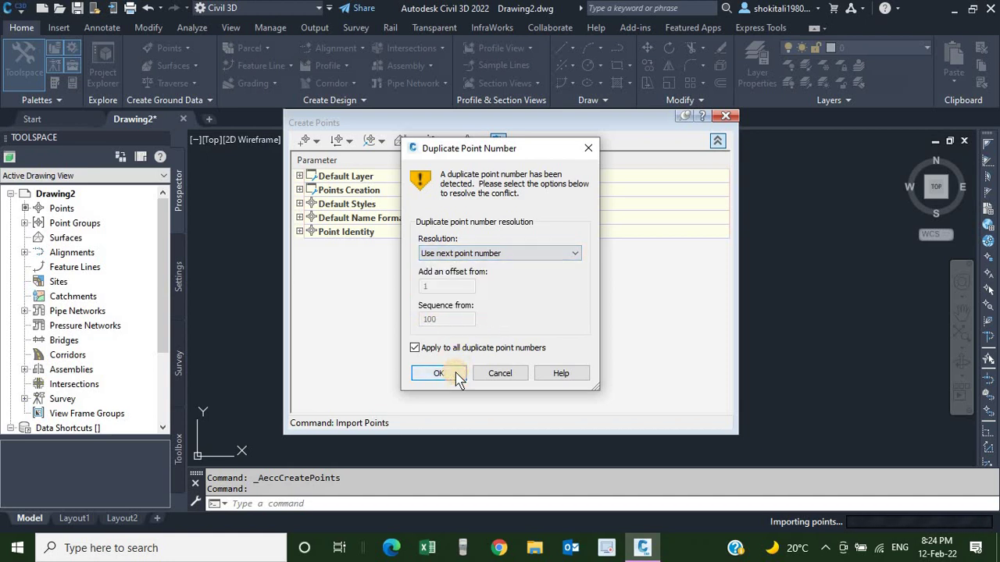
left_click(434, 374)
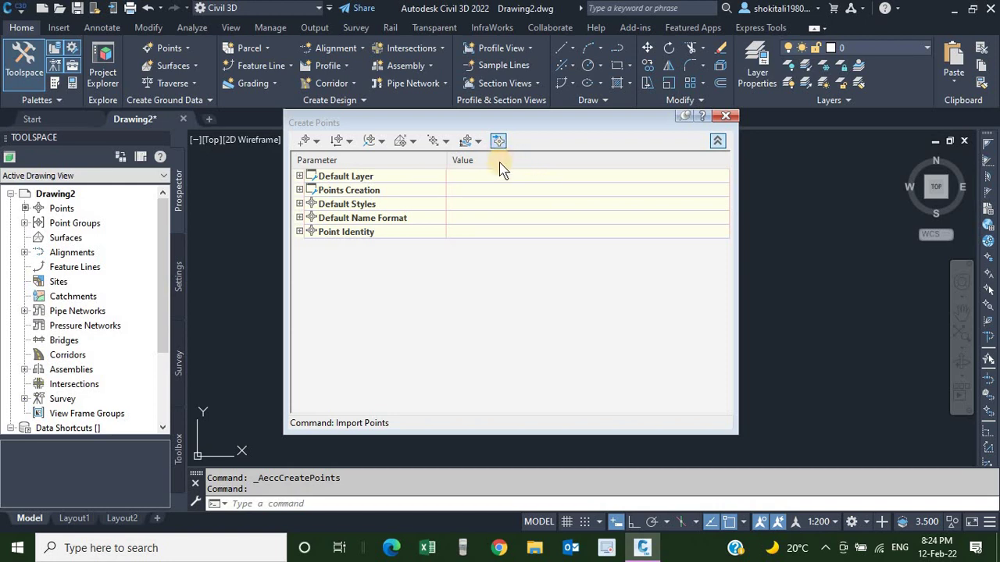
left_click(680, 201)
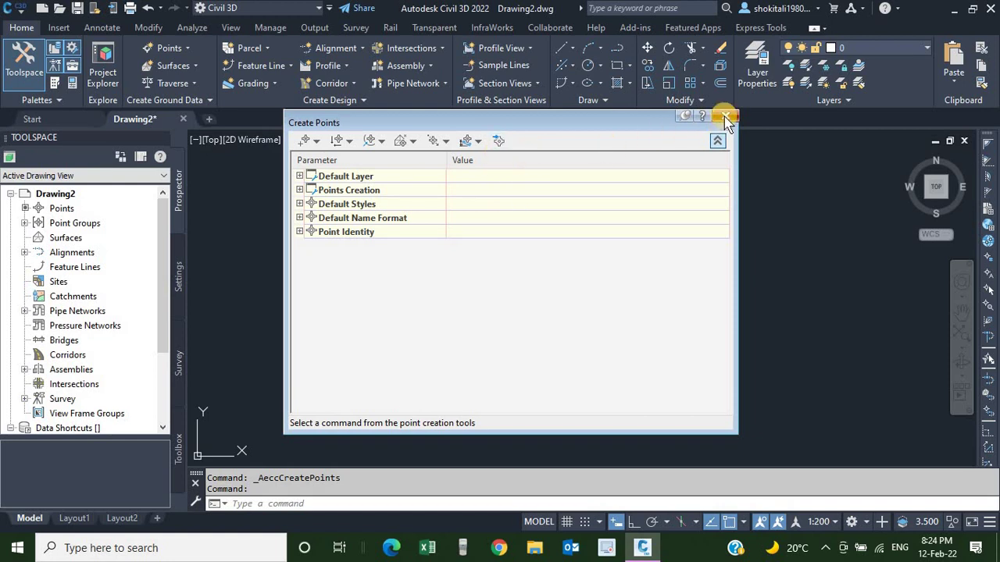
left_click(714, 145)
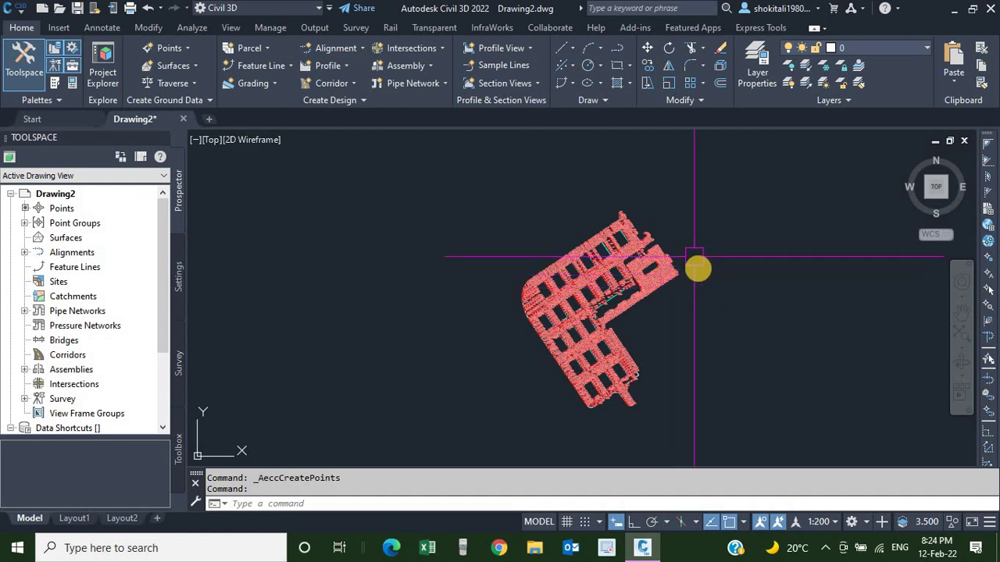
Step: Give the FGL point group Elevation Only point labels in its properties
scroll(631, 306, "up", 5)
scroll(653, 279, "up", 3)
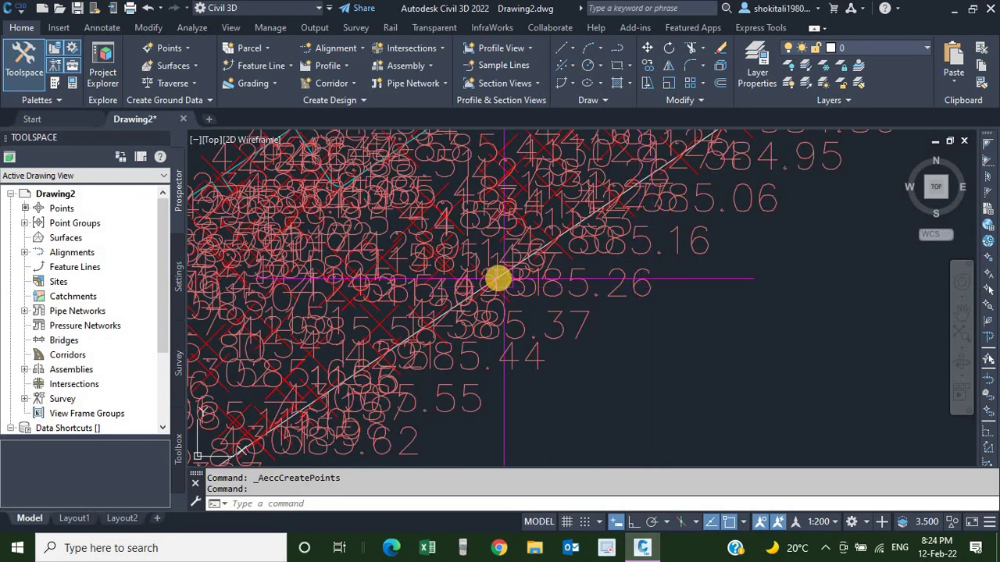
left_click(637, 287)
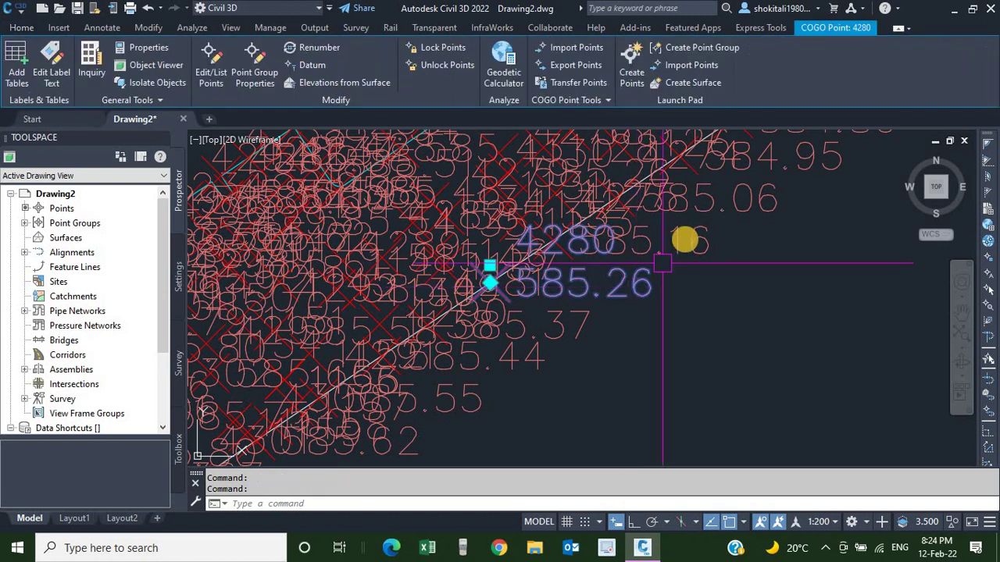
right_click(685, 244)
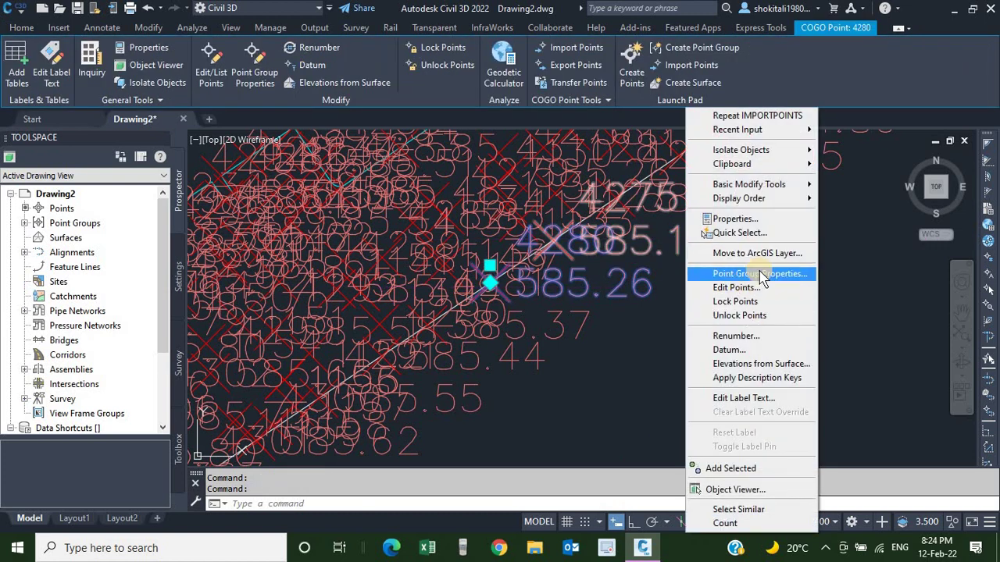
left_click(760, 274)
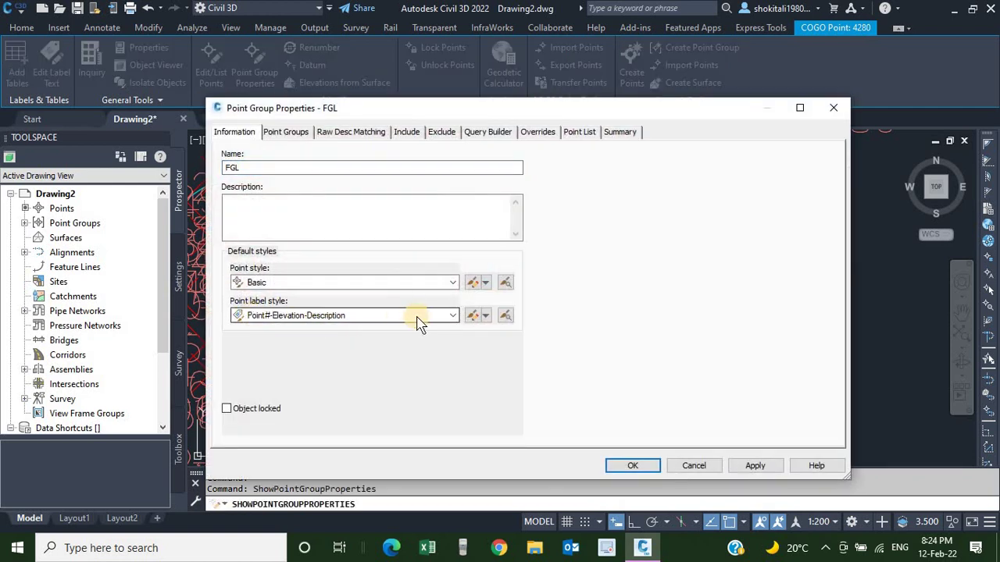
left_click(418, 320)
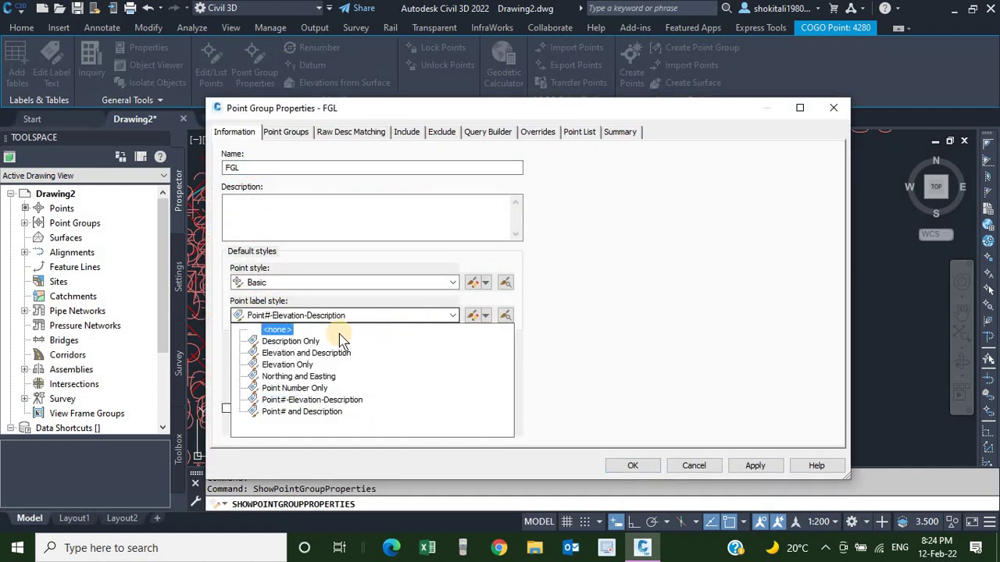
left_click(291, 370)
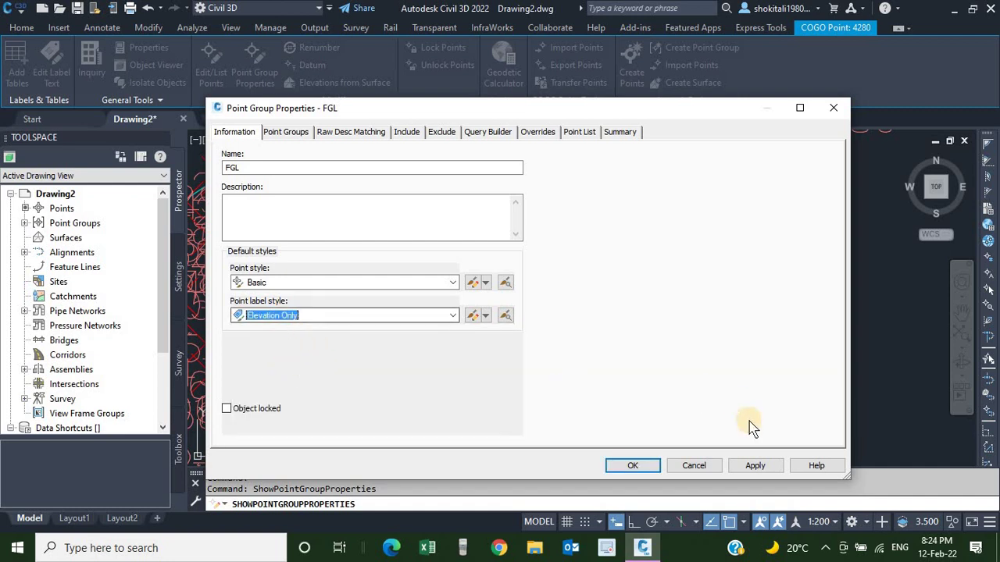
left_click(755, 466)
left_click(636, 466)
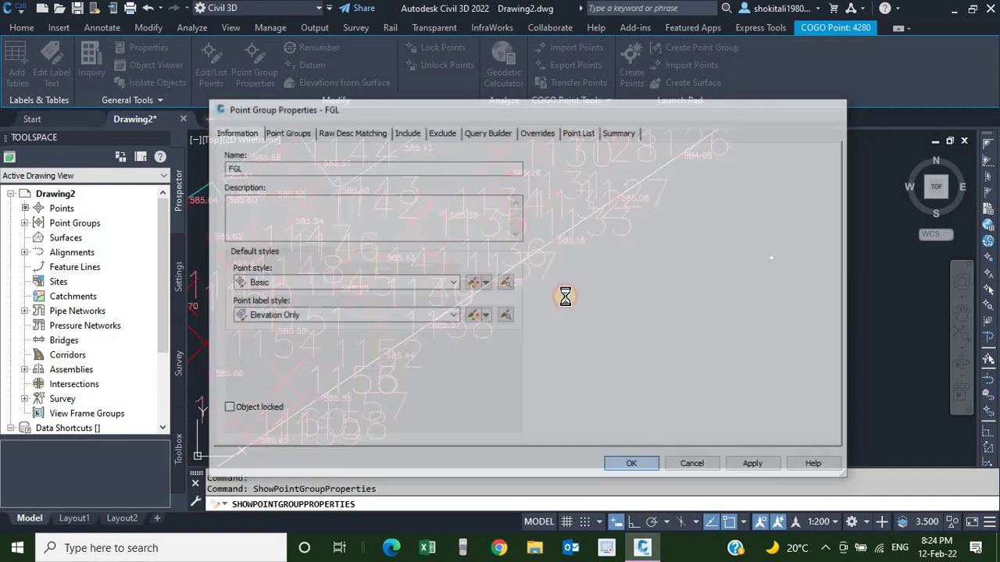
Step: Zoom out until the whole site and all survey points are visible
scroll(555, 279, "down", 1)
scroll(571, 252, "down", 3)
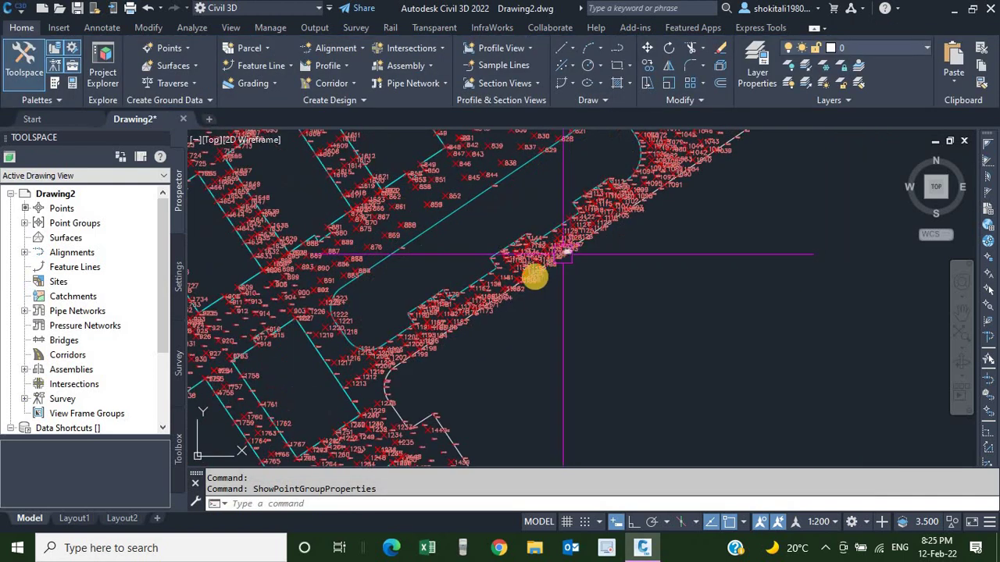
scroll(536, 278, "down", 3)
scroll(549, 290, "down", 2)
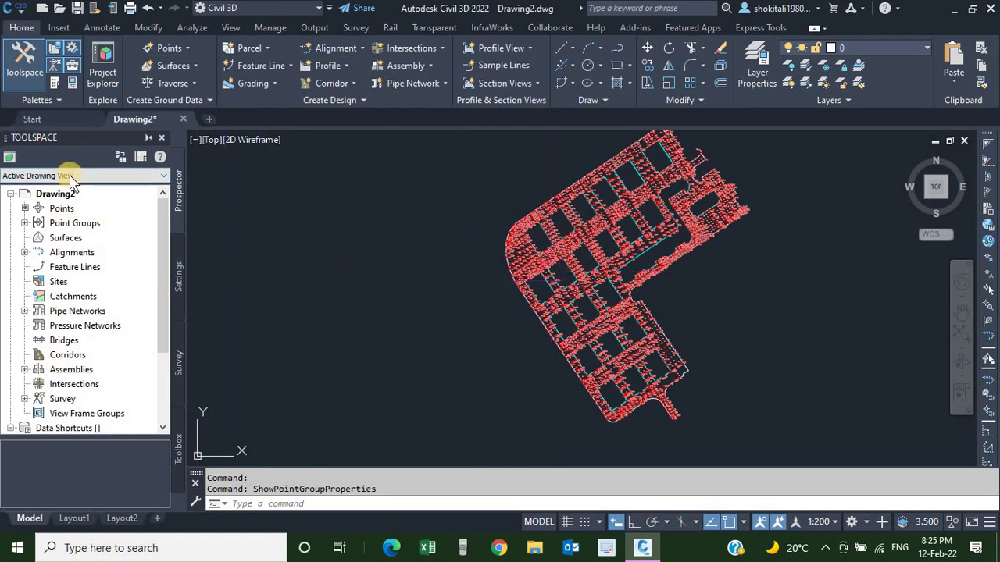
Step: Create a TIN surface named NGL with the Contours 2m and 10m (Background) style
left_click(64, 239)
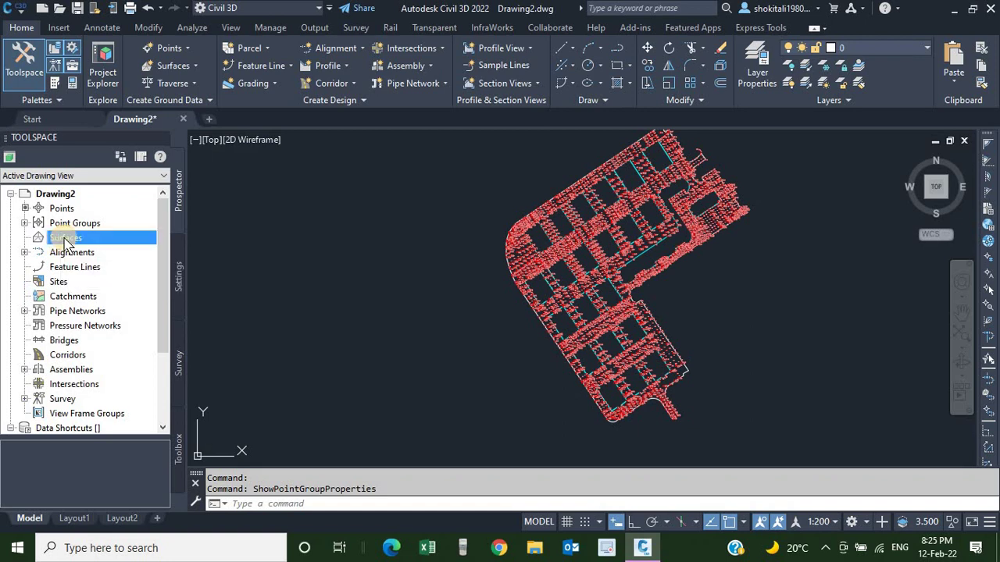
right_click(65, 243)
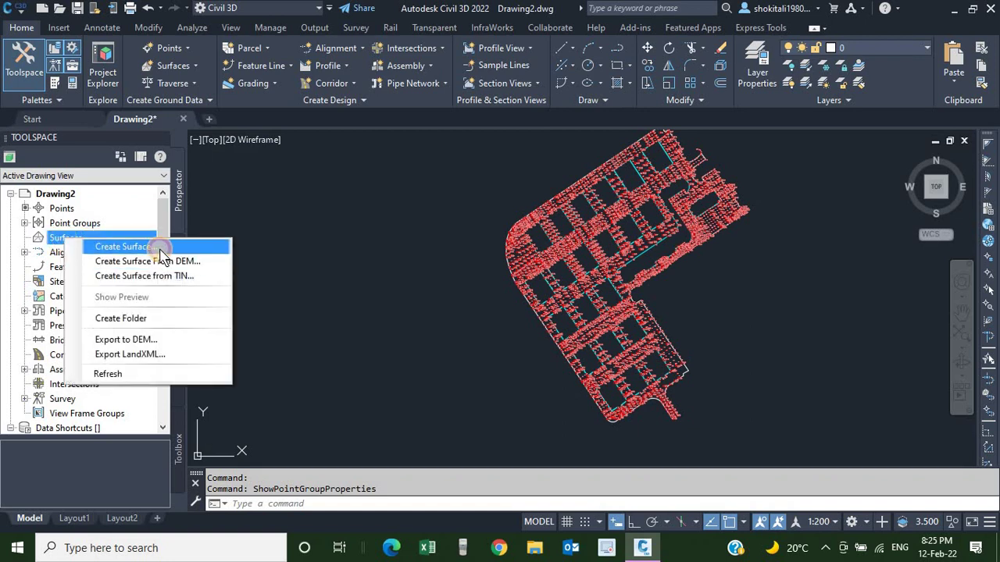
left_click(164, 248)
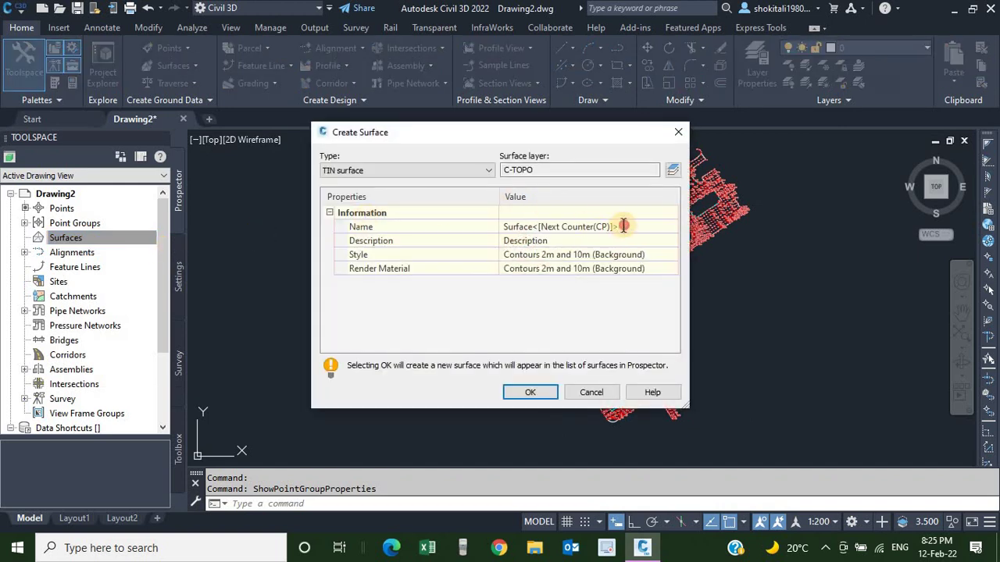
left_click(623, 226)
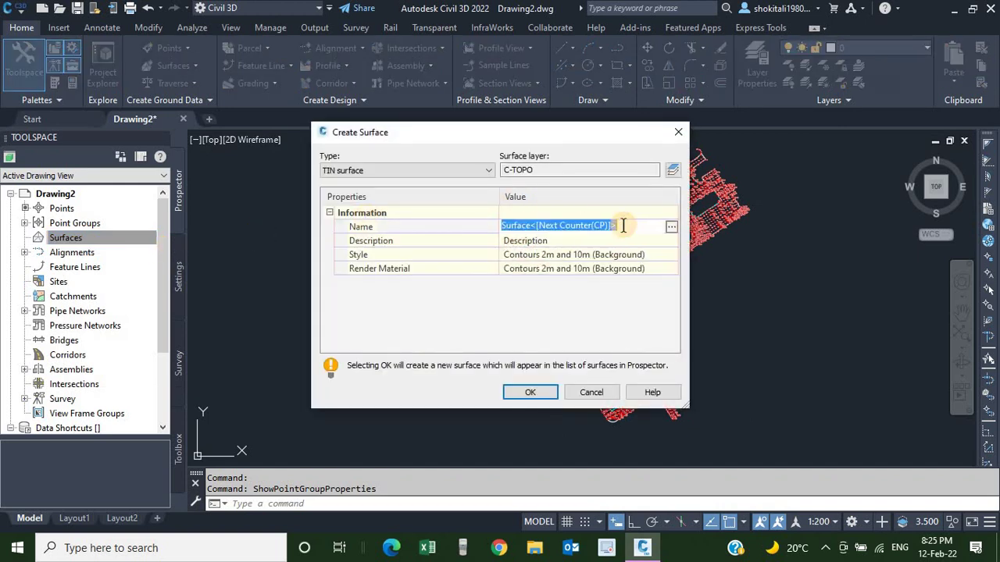
type("NGL")
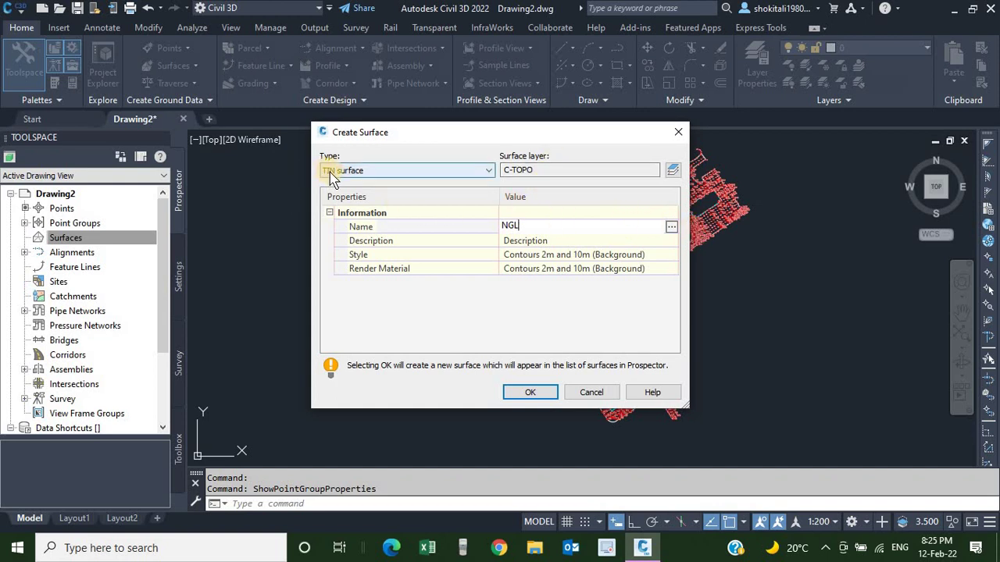
left_click(380, 174)
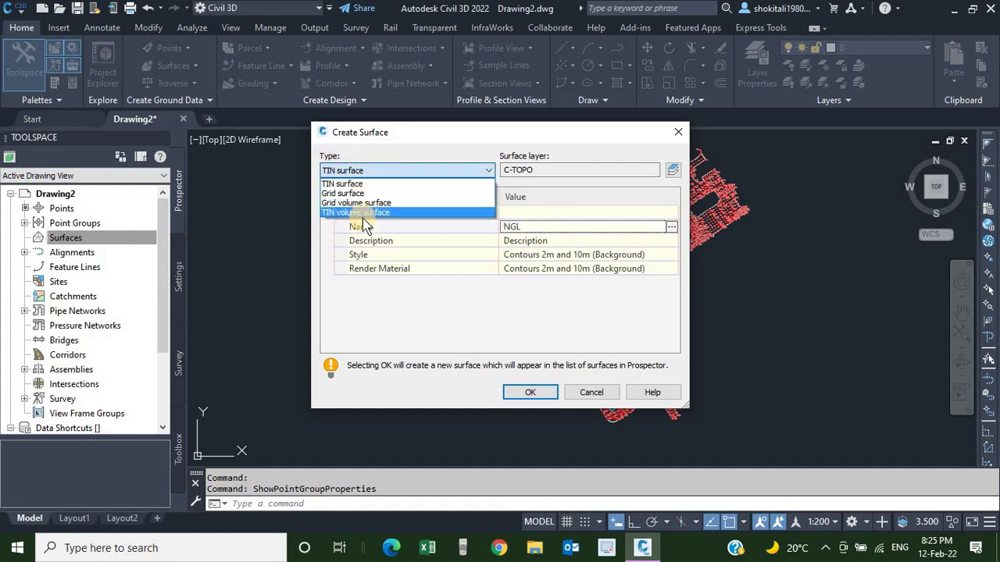
left_click(343, 184)
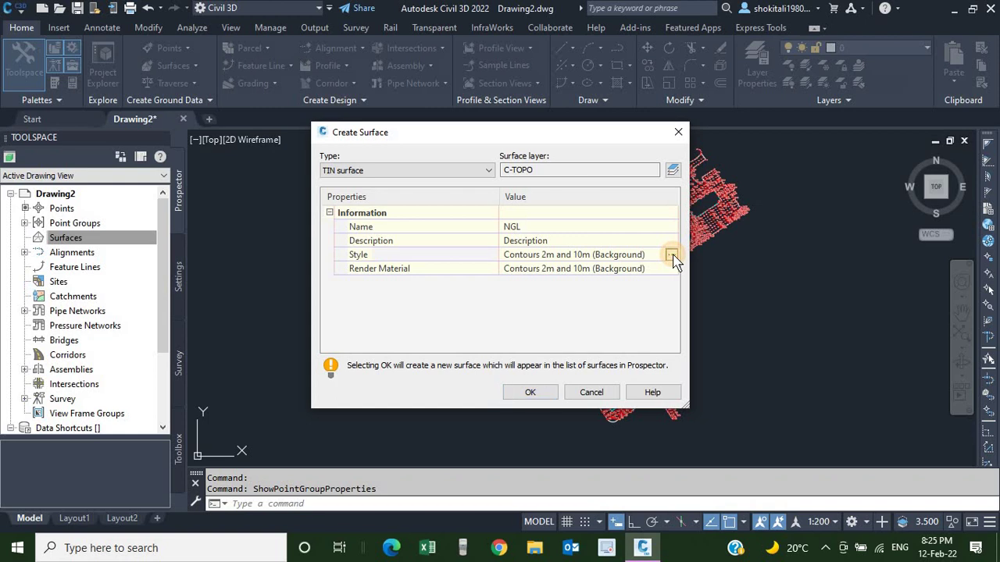
left_click(672, 255)
left_click(508, 263)
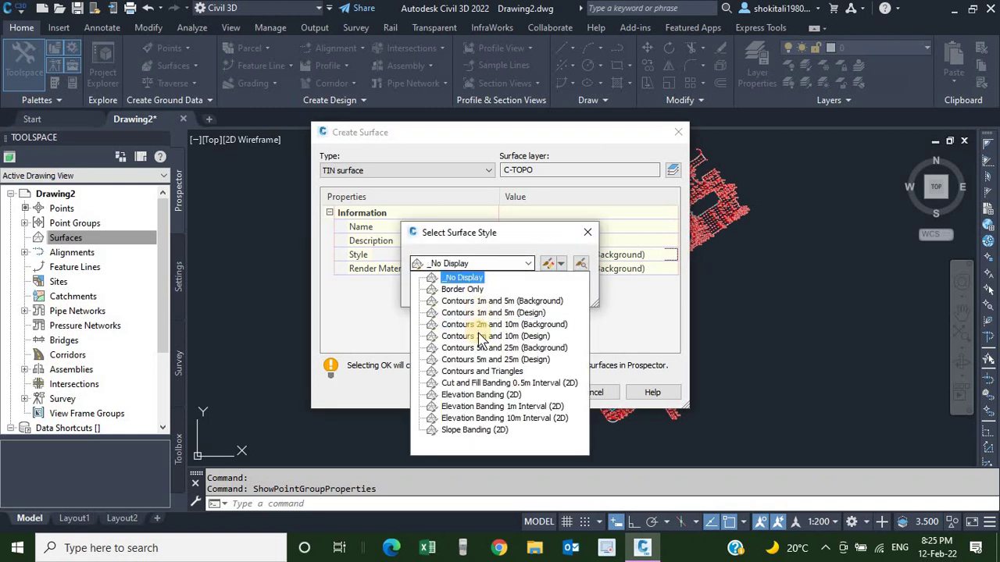
left_click(586, 249)
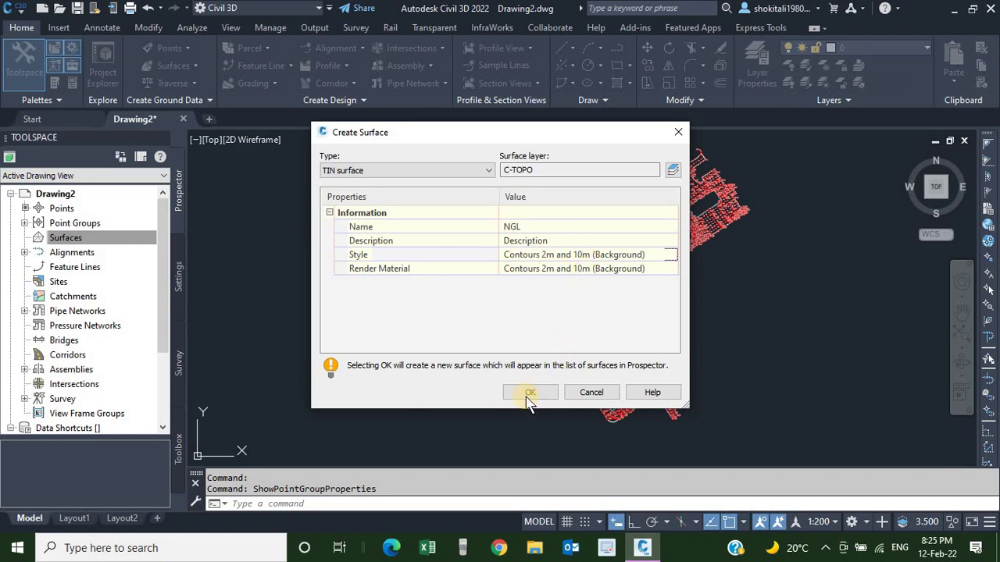
left_click(530, 393)
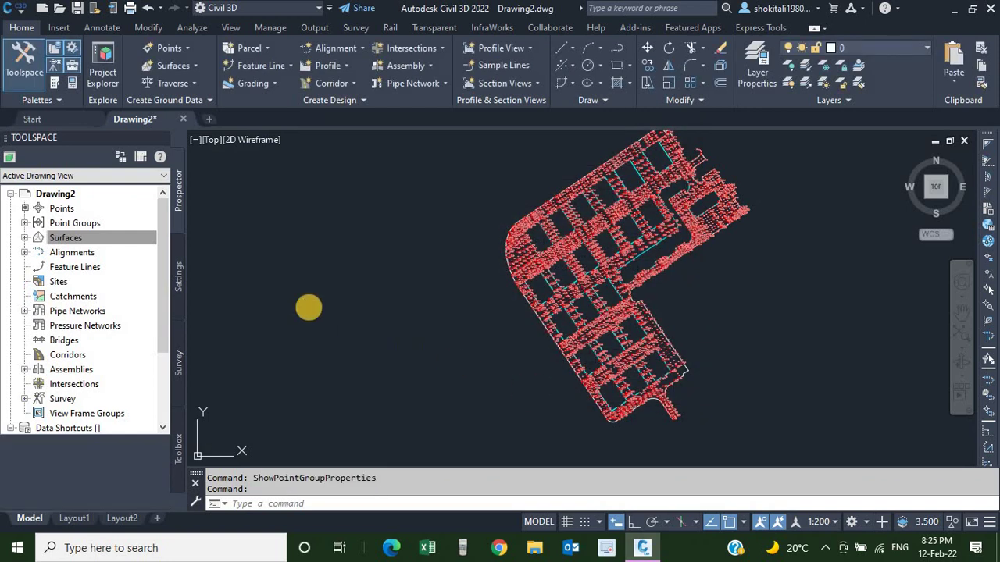
Step: Add the NGL point group to the NGL surface definition
left_click(25, 238)
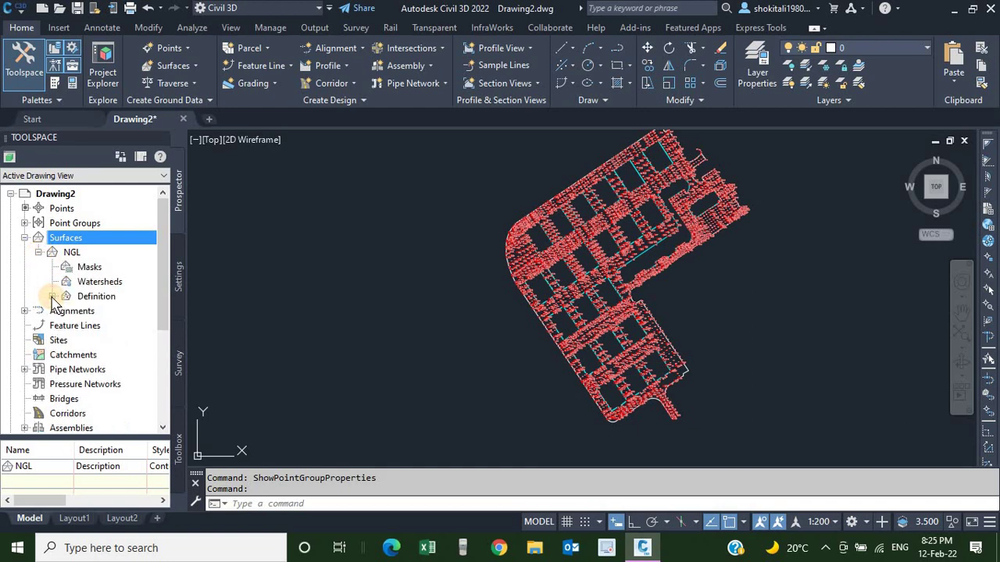
left_click(52, 297)
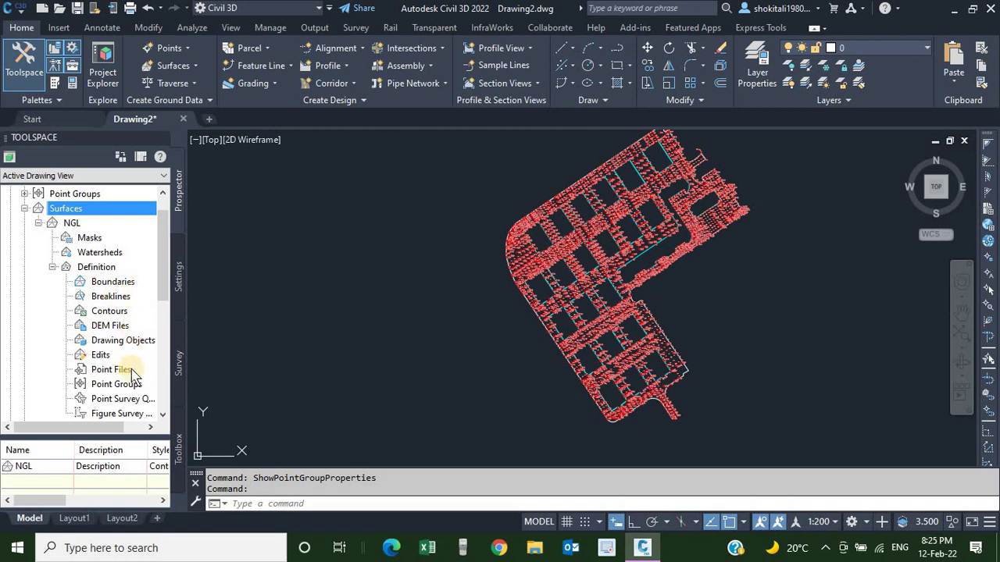
right_click(117, 387)
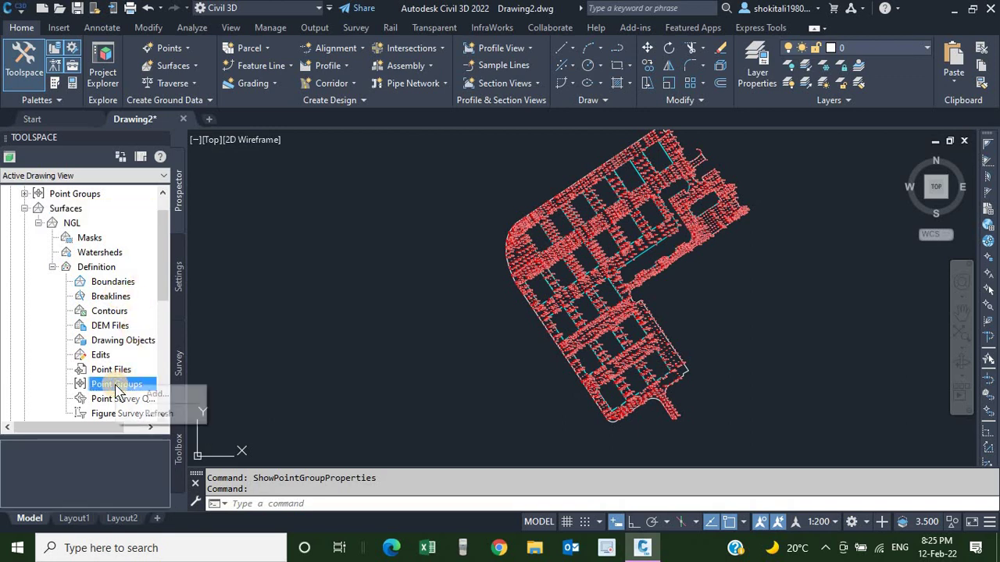
left_click(160, 399)
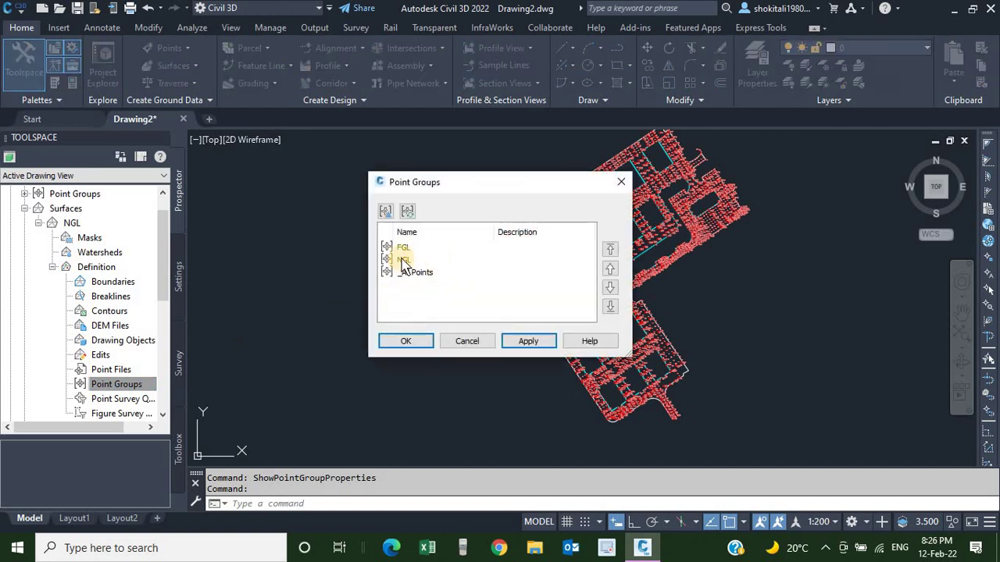
left_click(403, 261)
left_click(524, 342)
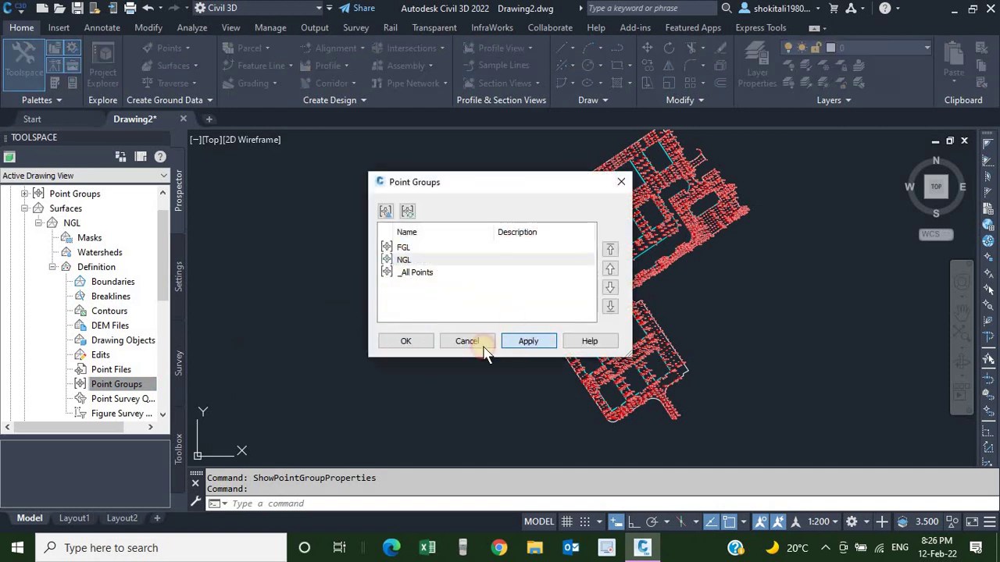
left_click(414, 342)
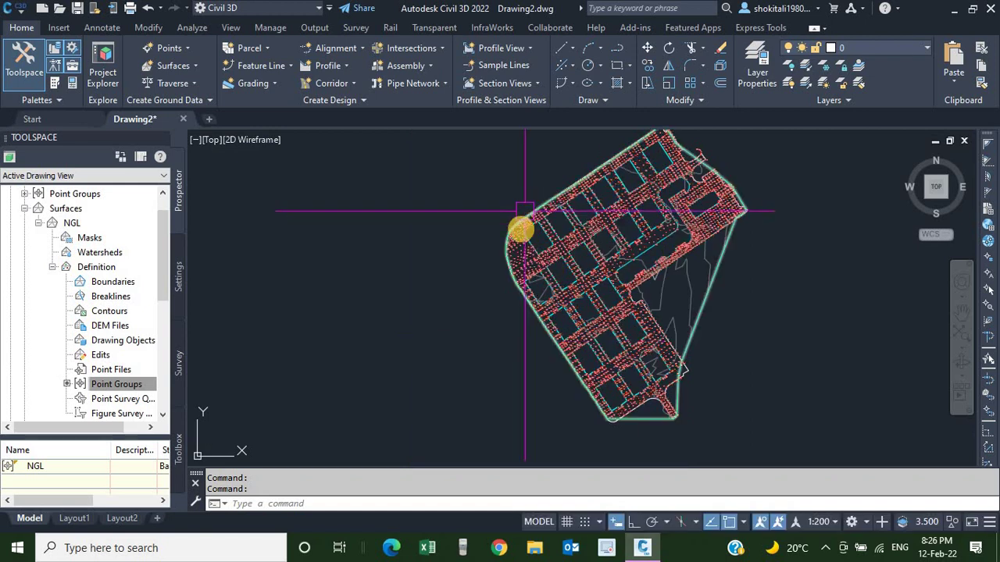
Step: Select the NGL surface and zoom and pan to inspect its contours across the site
scroll(716, 289, "up", 5)
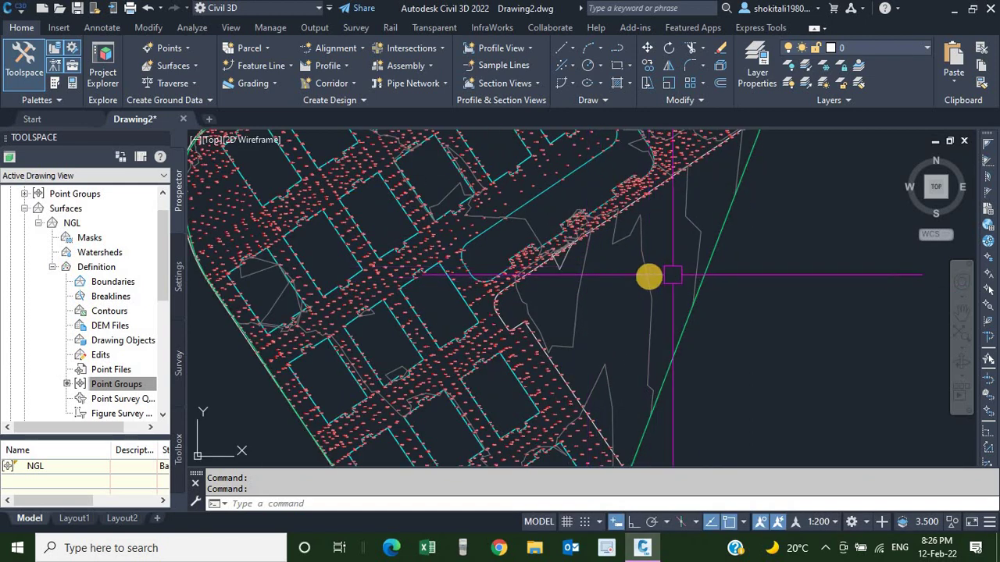
left_click(647, 277)
scroll(617, 276, "down", 3)
scroll(555, 279, "up", 2)
scroll(576, 290, "up", 2)
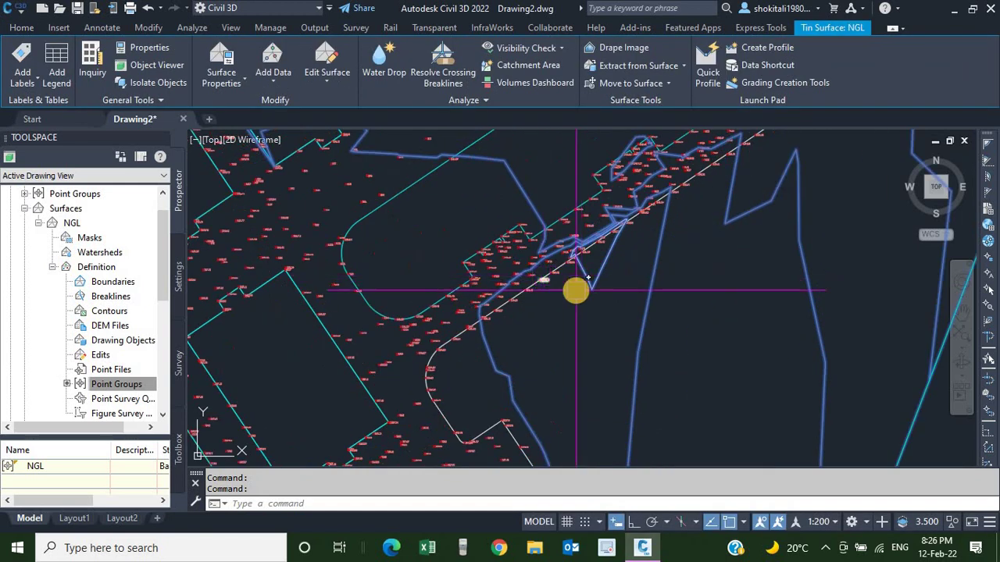
scroll(576, 291, "down", 1)
scroll(469, 180, "up", 2)
middle_click_drag(464, 174, 589, 250)
scroll(500, 216, "down", 2)
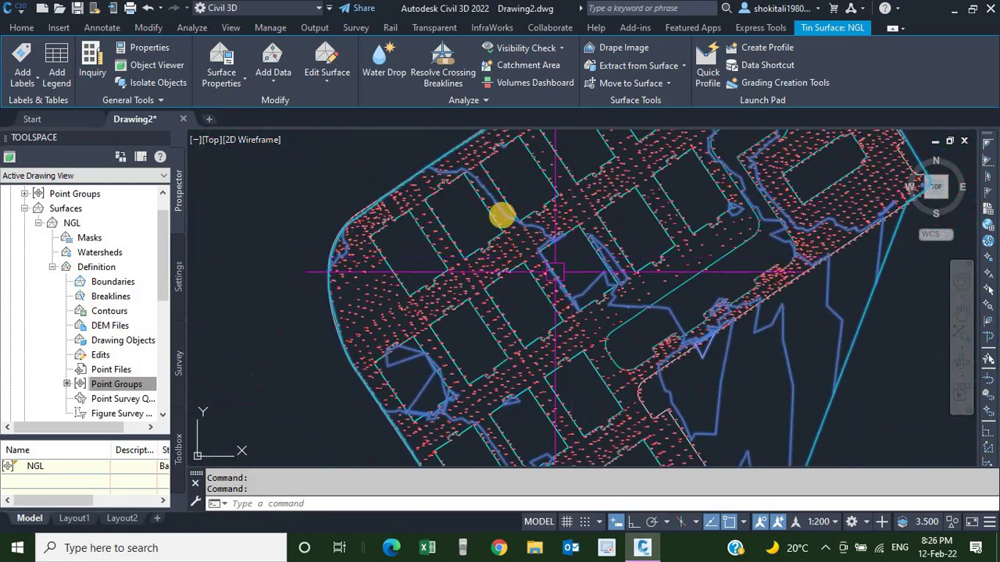
scroll(629, 296, "up", 3)
scroll(629, 295, "down", 1)
scroll(699, 344, "down", 3)
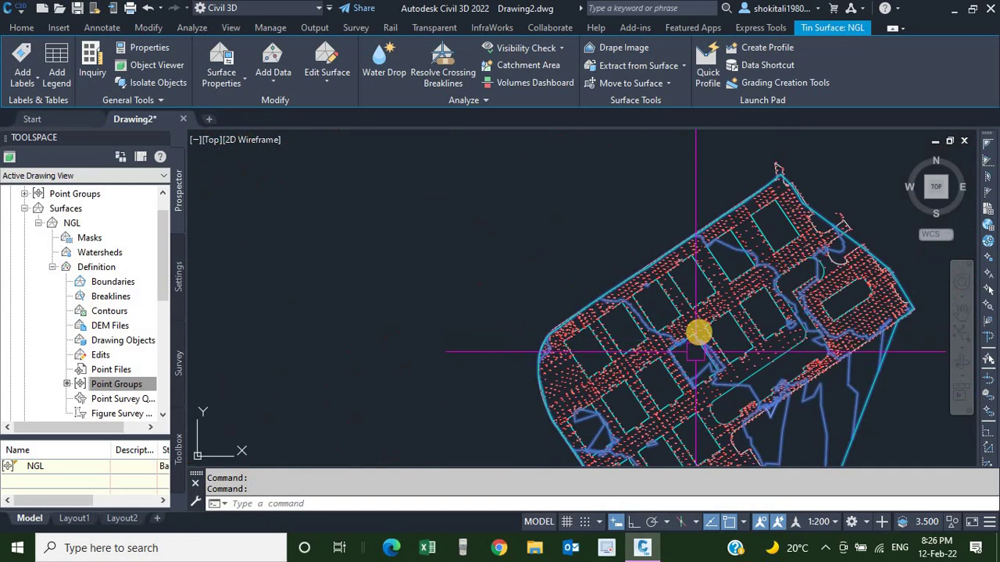
scroll(630, 229, "down", 1)
scroll(630, 230, "down", 1)
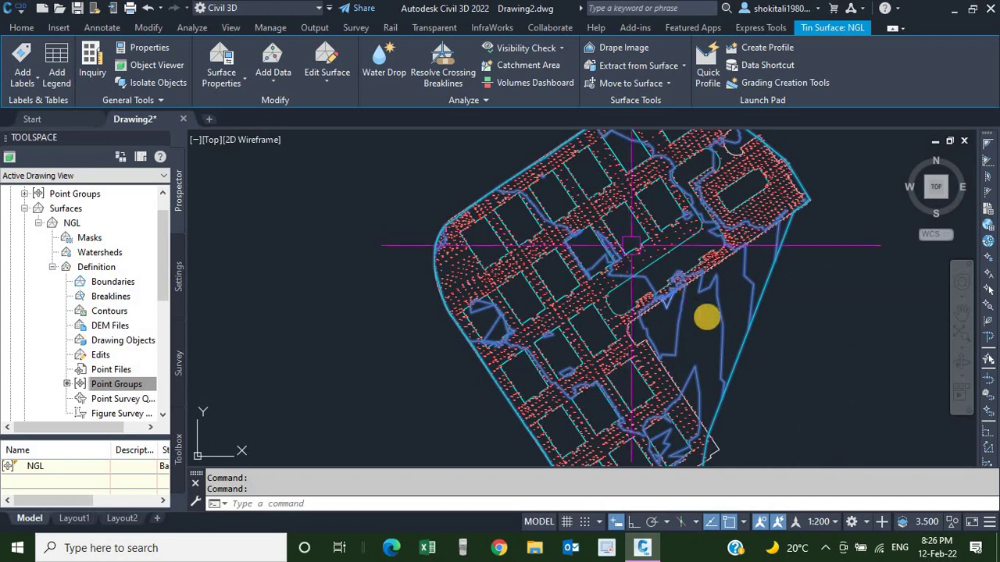
scroll(711, 317, "down", 1)
scroll(599, 330, "up", 1)
scroll(602, 328, "up", 2)
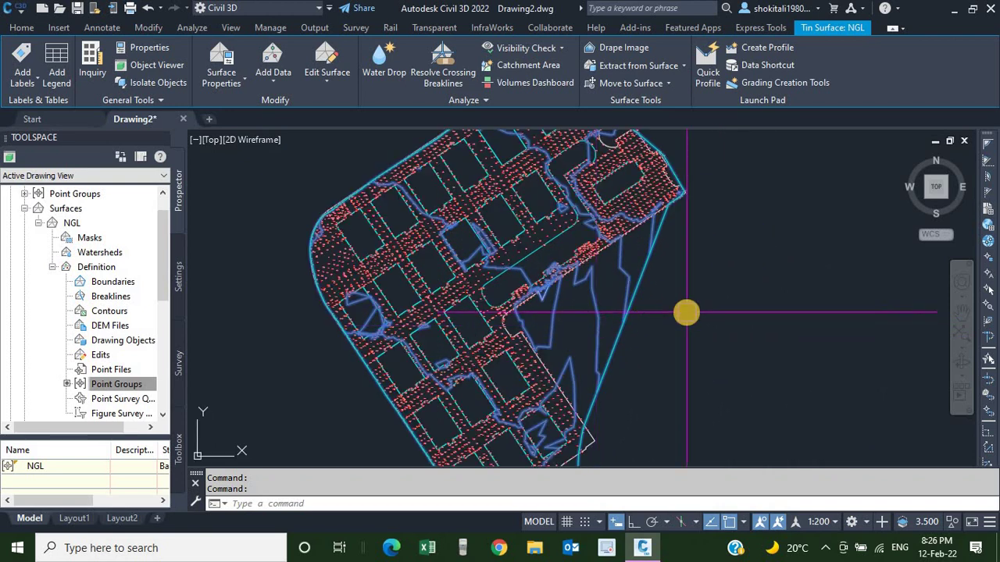
key("Escape")
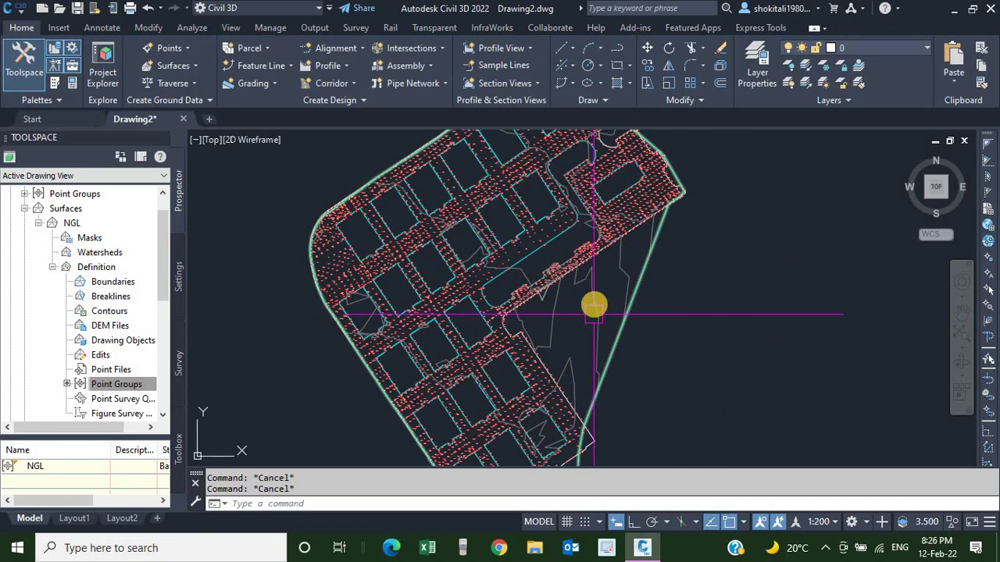
left_click(596, 296)
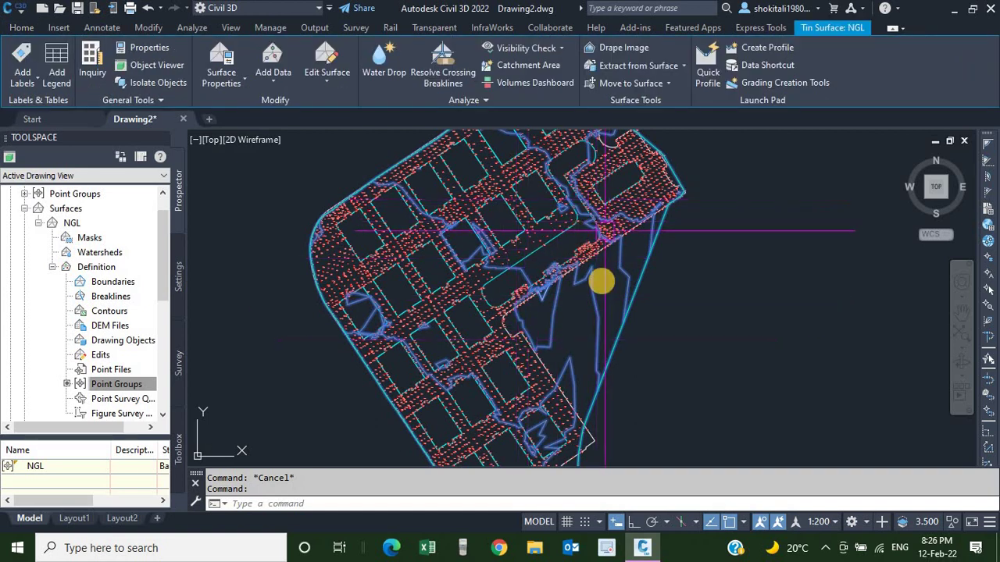
right_click(714, 241)
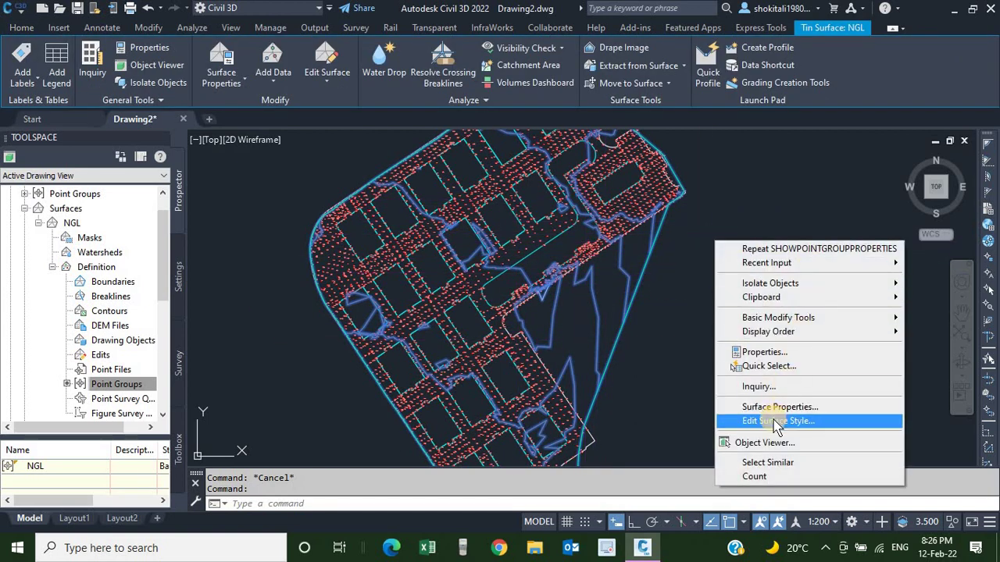
left_click(666, 334)
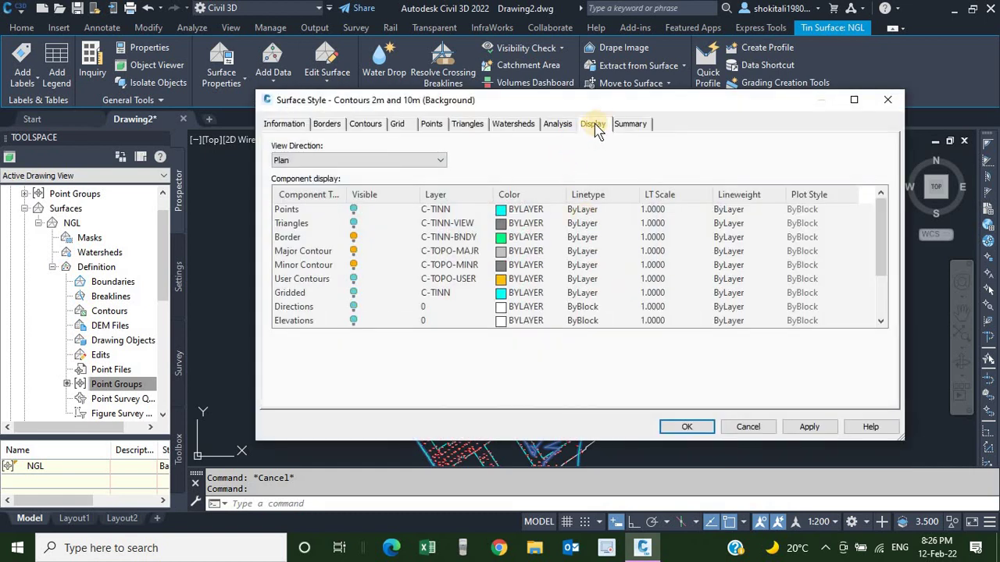
left_click(353, 223)
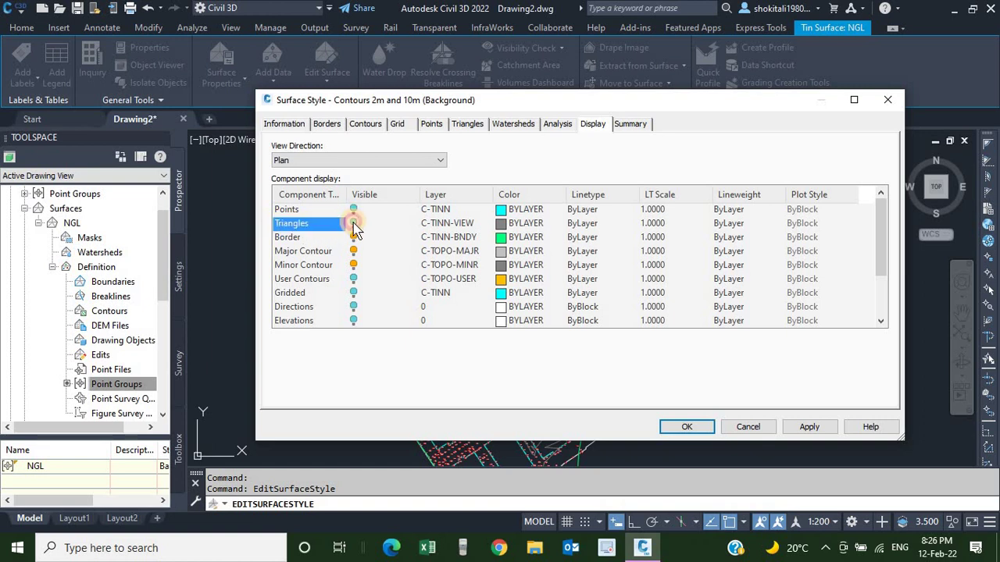
left_click(810, 430)
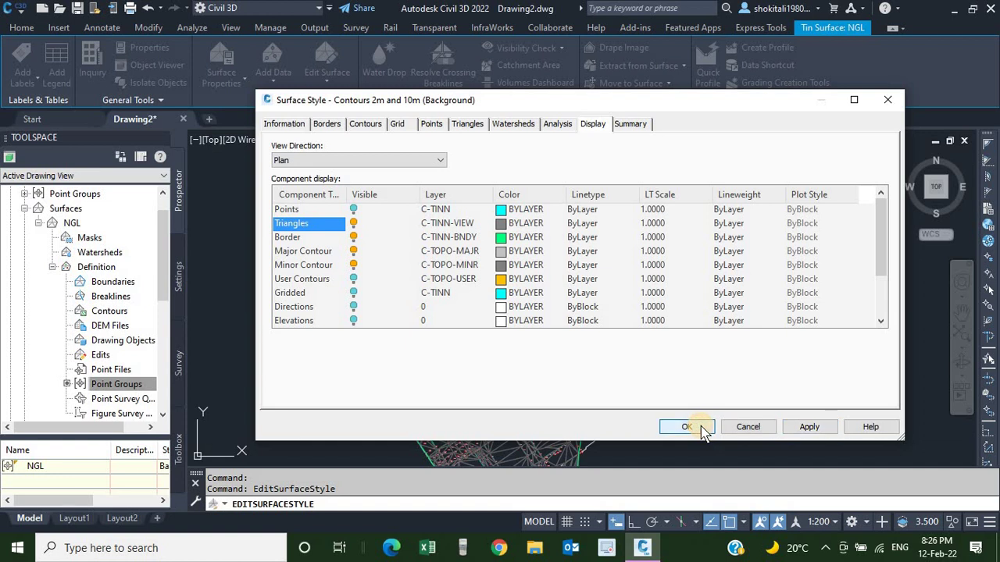
left_click(687, 427)
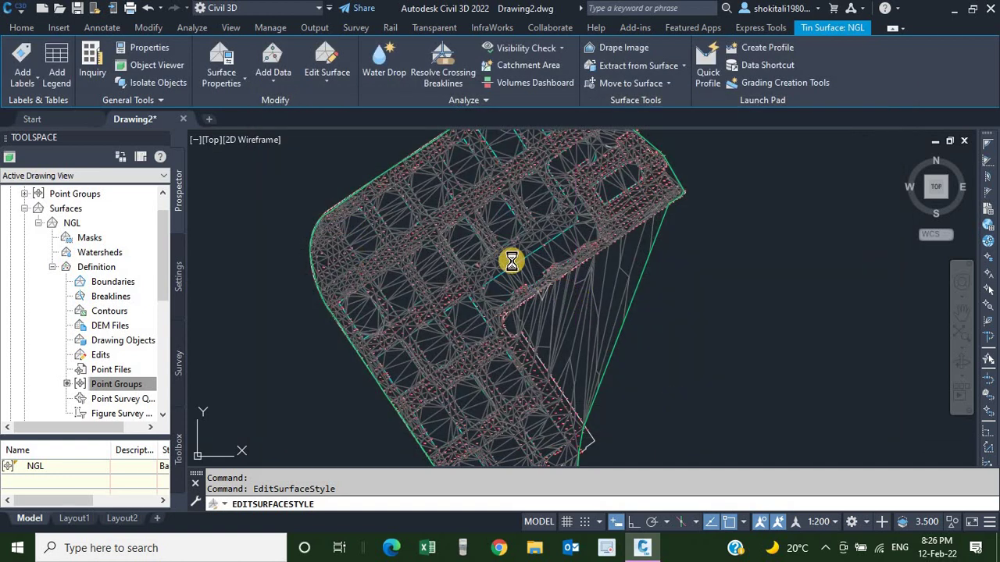
key("Escape")
scroll(598, 321, "up", 3)
scroll(555, 258, "up", 2)
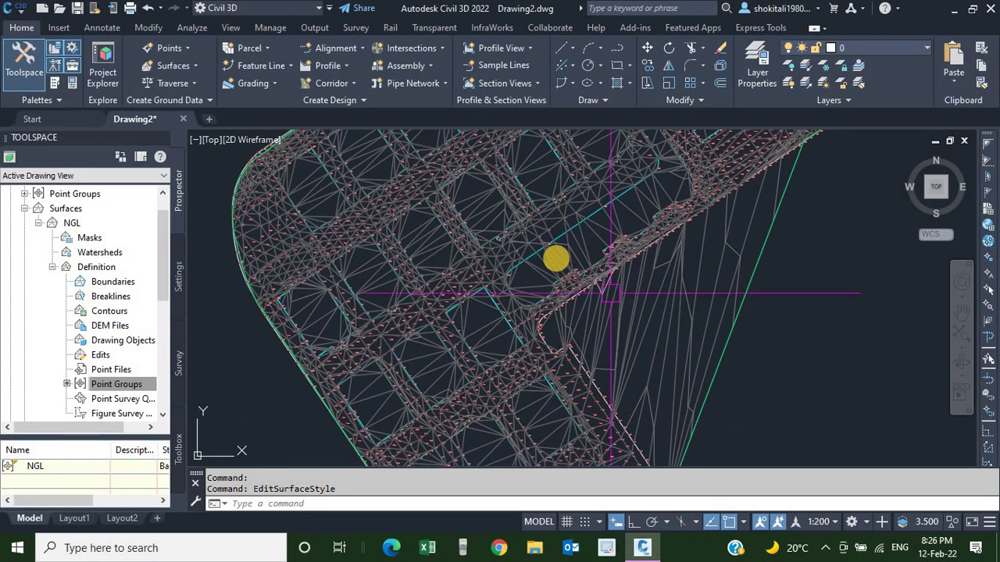
scroll(556, 259, "up", 1)
scroll(531, 296, "up", 3)
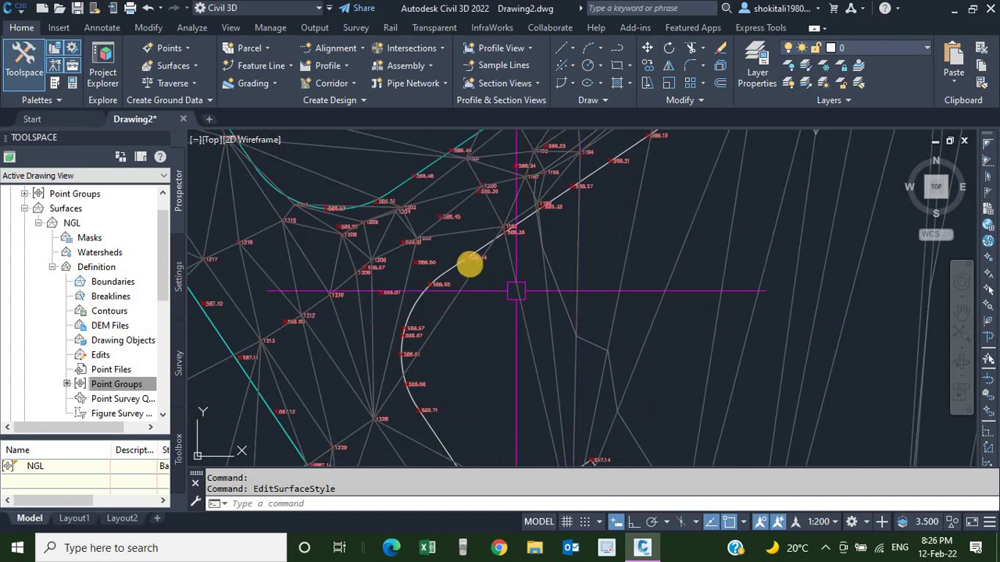
scroll(449, 267, "down", 1)
scroll(472, 281, "down", 3)
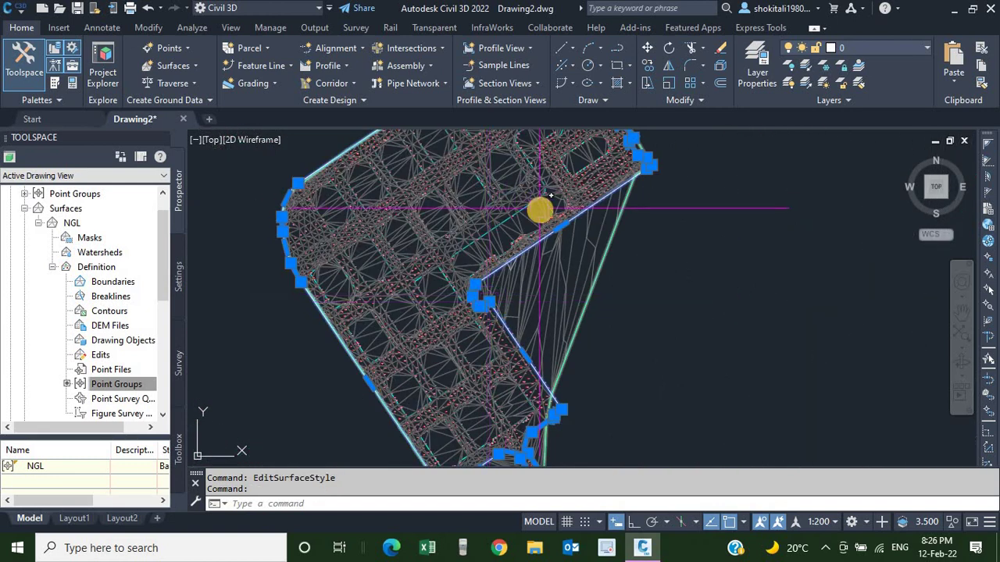
key("Escape")
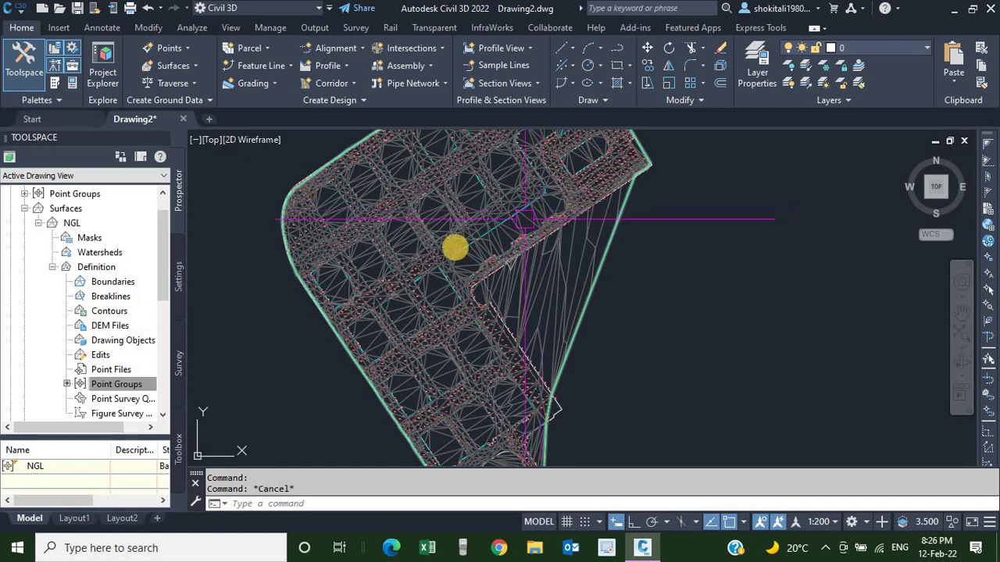
scroll(84, 328, "up", 1)
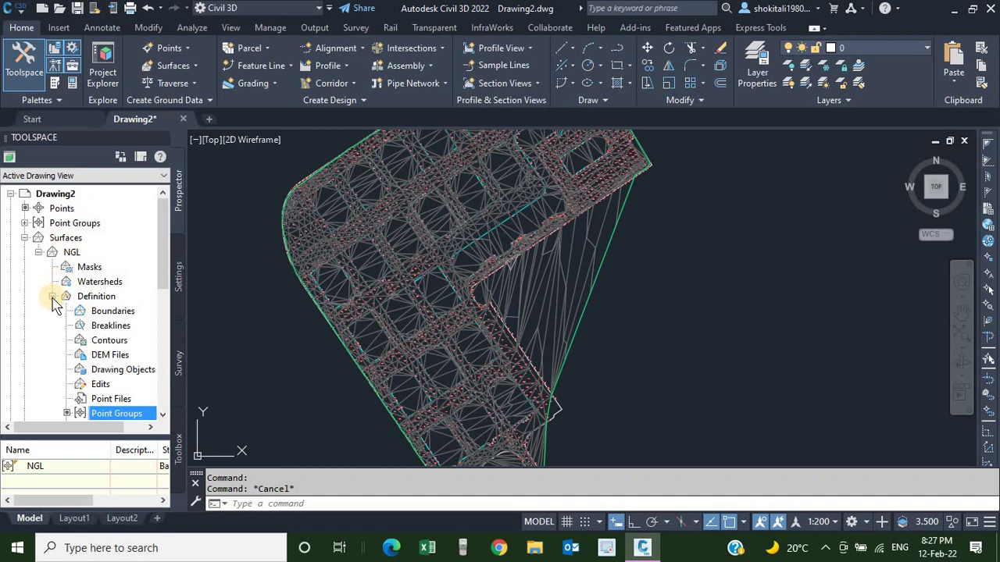
Step: Add an Outer-type boundary named 'outer' to the NGL surface definition
left_click(115, 315)
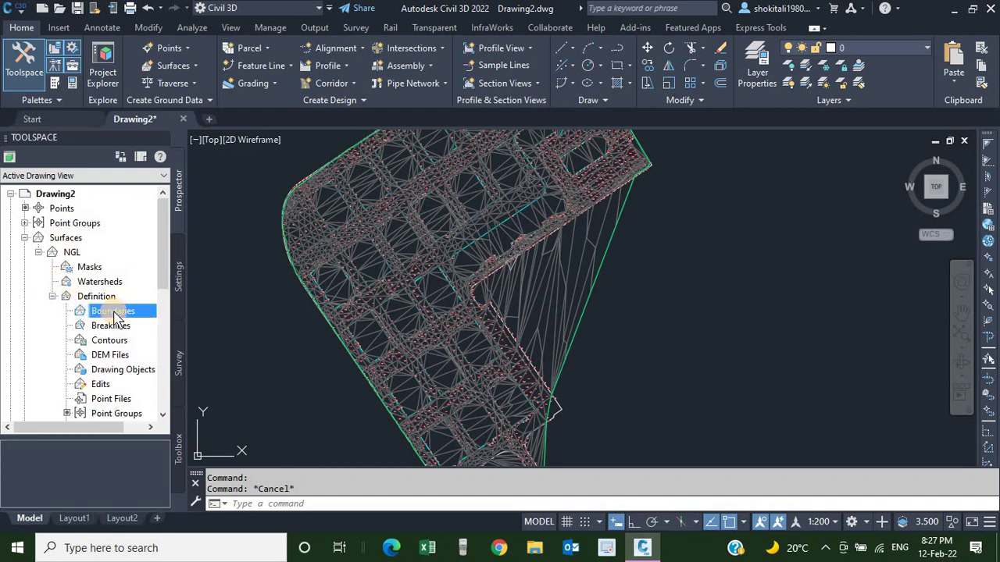
right_click(115, 314)
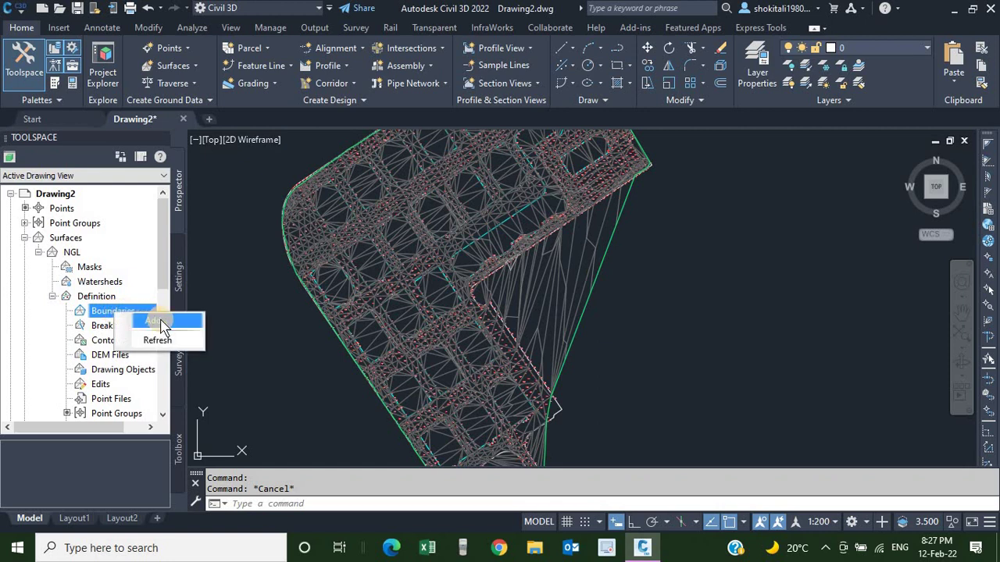
left_click(160, 322)
type("outer")
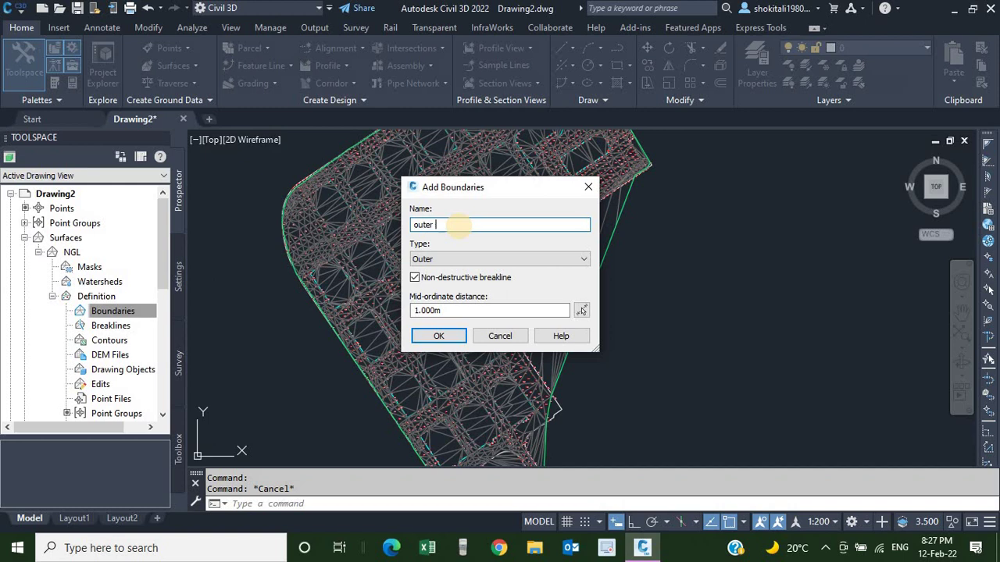
left_click(440, 262)
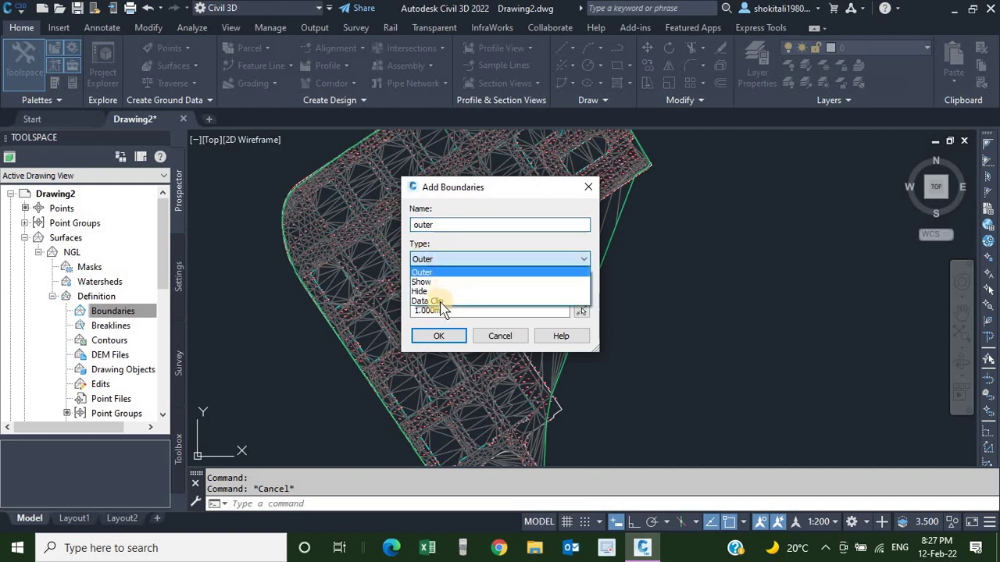
left_click(428, 274)
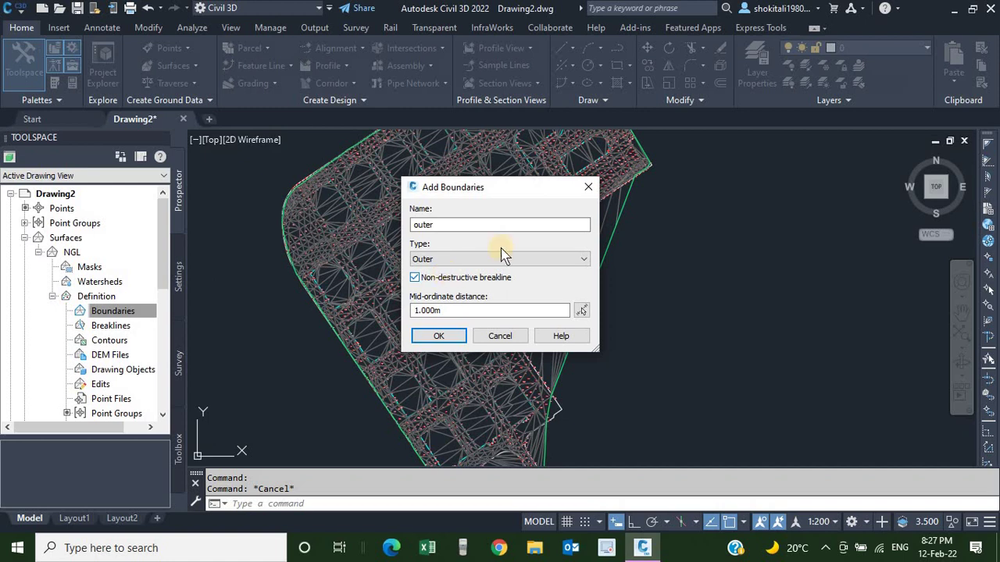
left_click(442, 336)
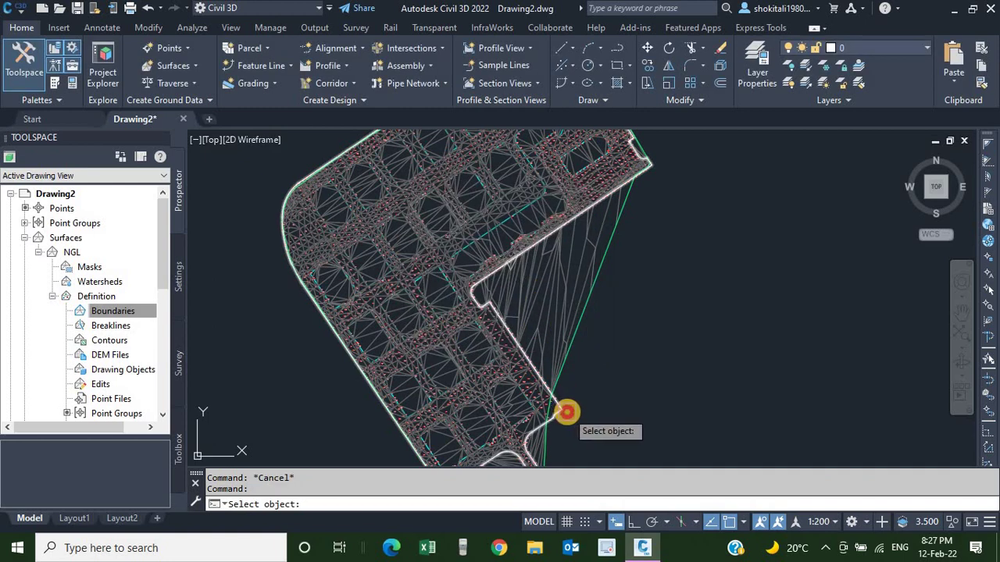
Step: Pick the site outline polyline as the NGL surface's outer boundary
left_click(566, 412)
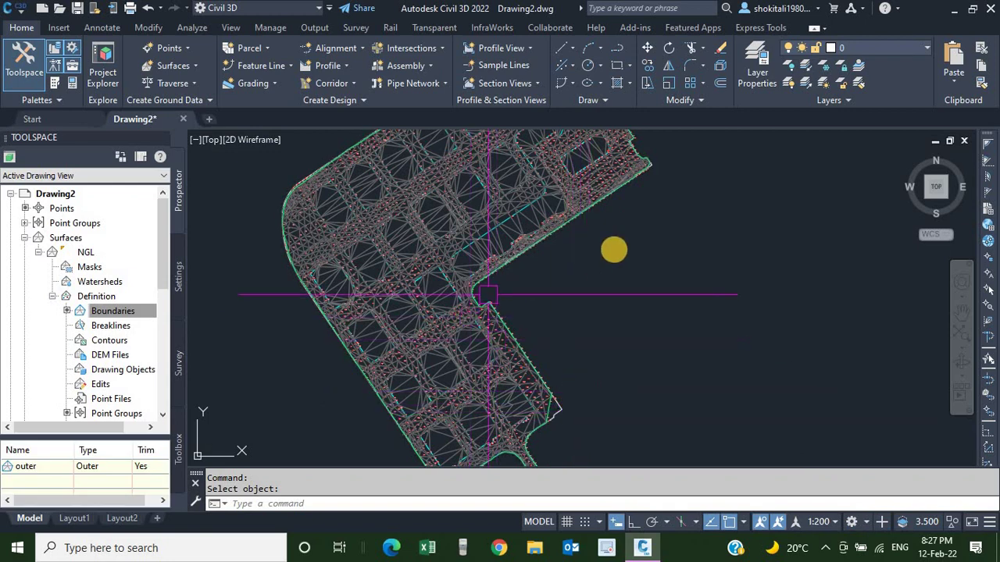
scroll(365, 252, "up", 3)
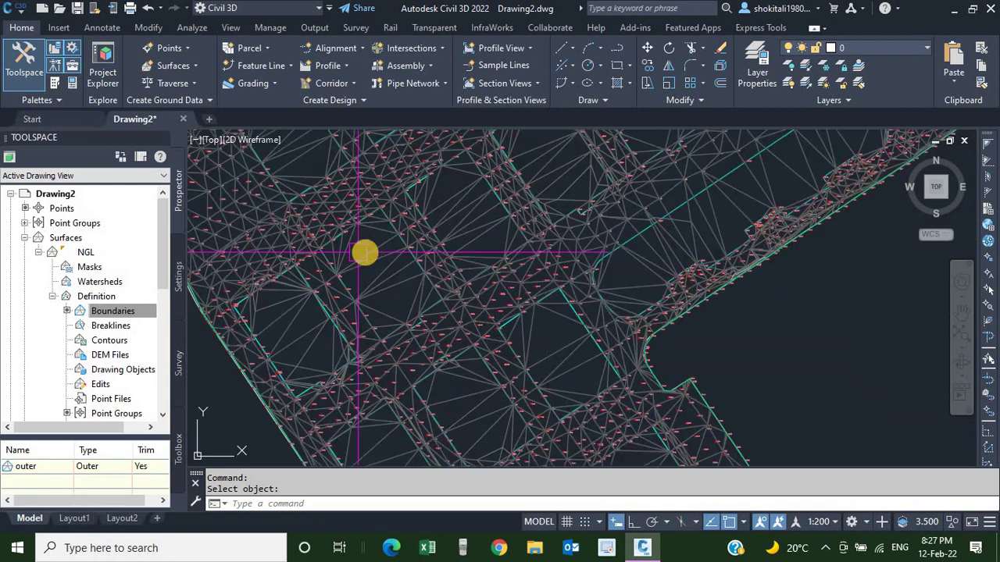
scroll(424, 234, "up", 3)
scroll(446, 228, "down", 4)
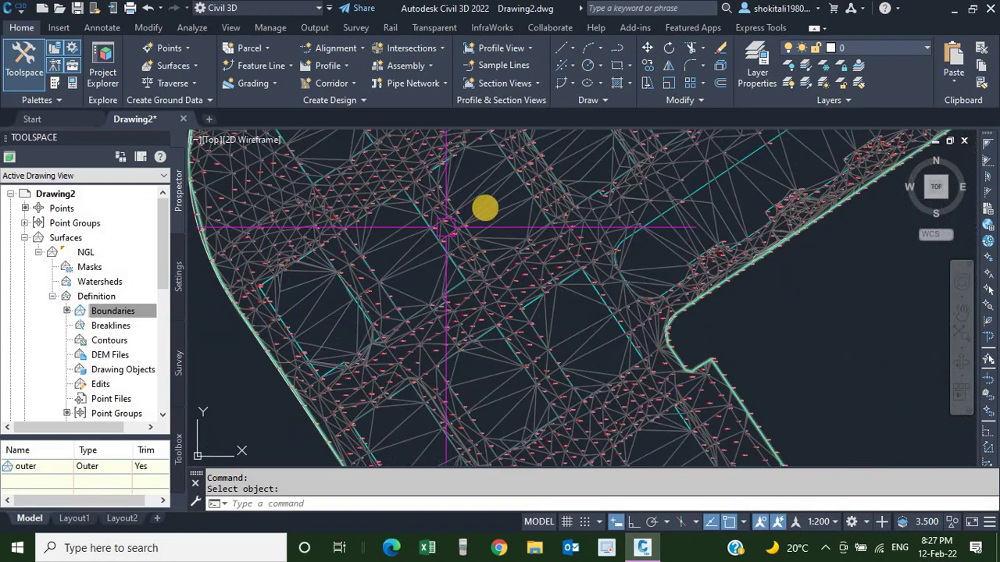
scroll(447, 228, "up", 2)
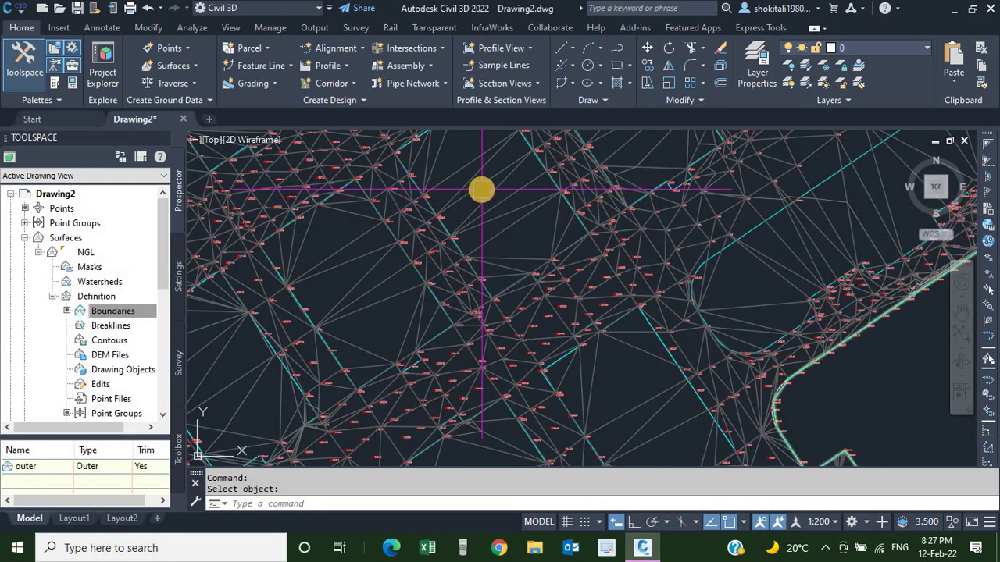
Step: Send the NGL surface to the back of the display order
left_click(482, 190)
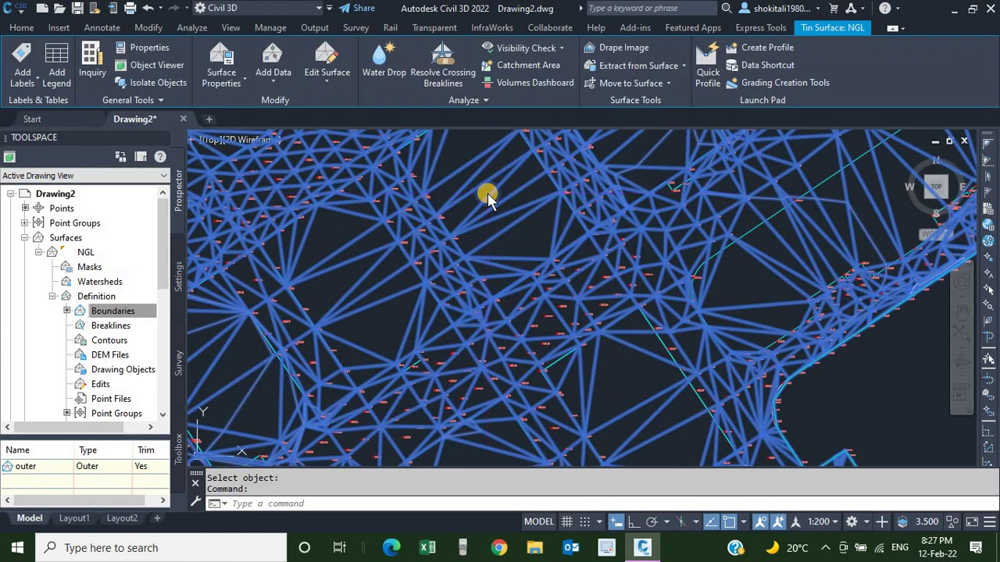
right_click(487, 198)
mouse_move(547, 284)
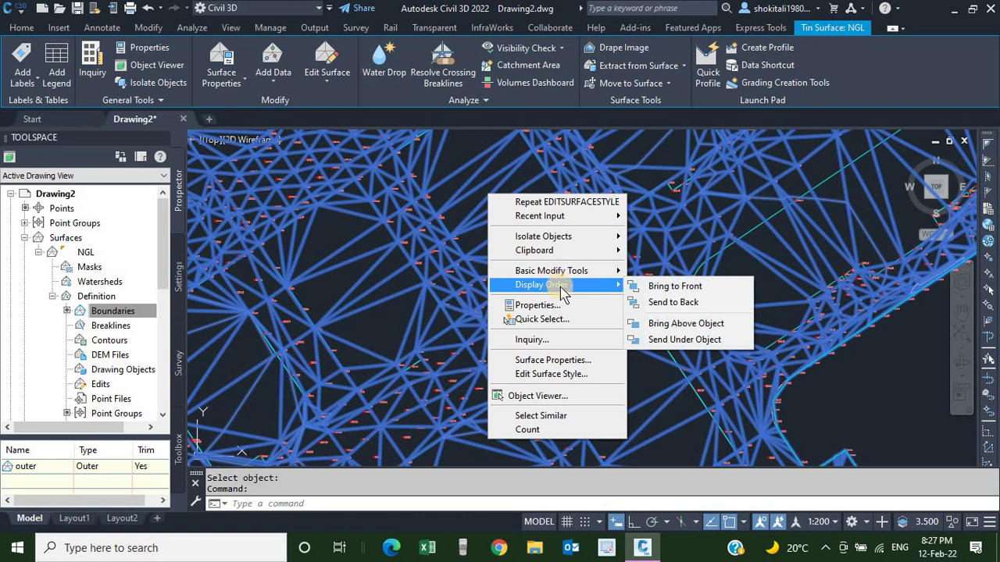
left_click(677, 304)
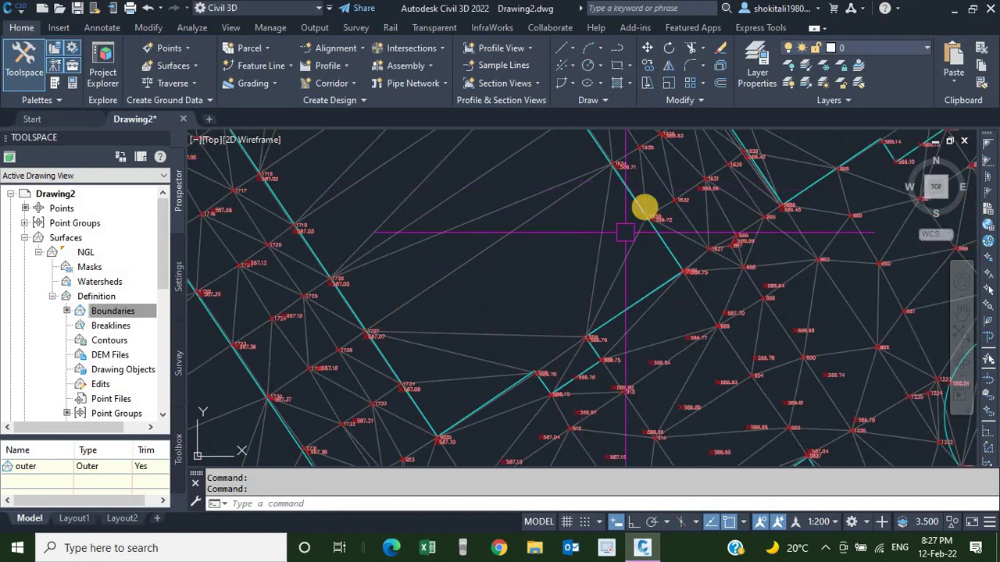
left_click(645, 207)
scroll(550, 266, "down", 3)
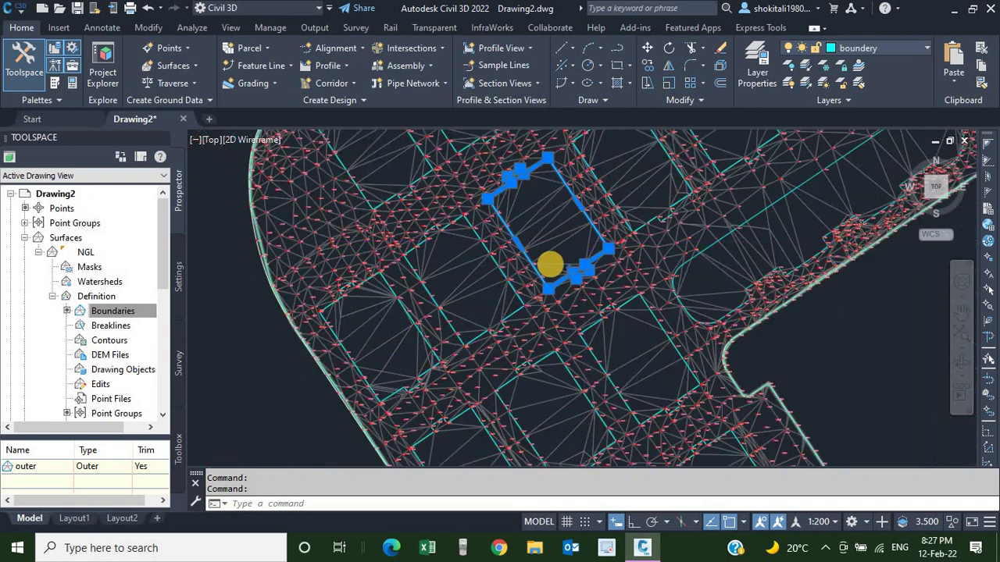
scroll(550, 266, "down", 5)
key("Escape")
left_click(113, 311)
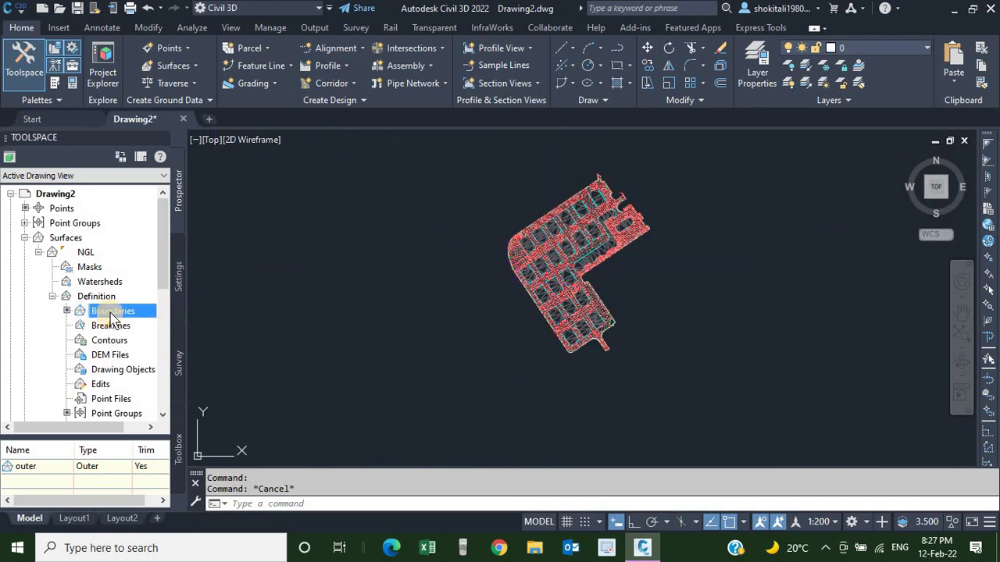
Step: Add a second NGL boundary of type Hide
right_click(113, 313)
left_click(175, 324)
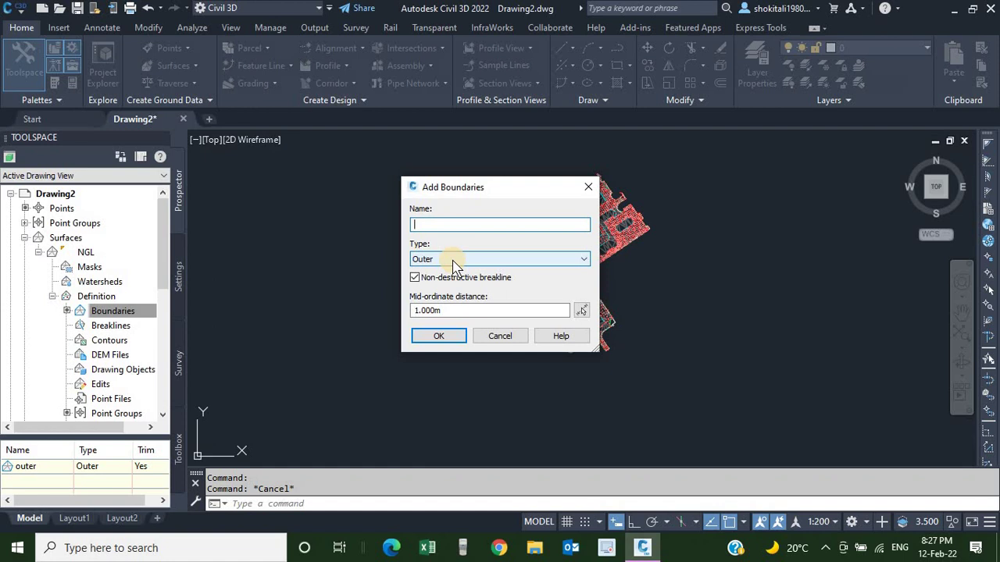
left_click(456, 260)
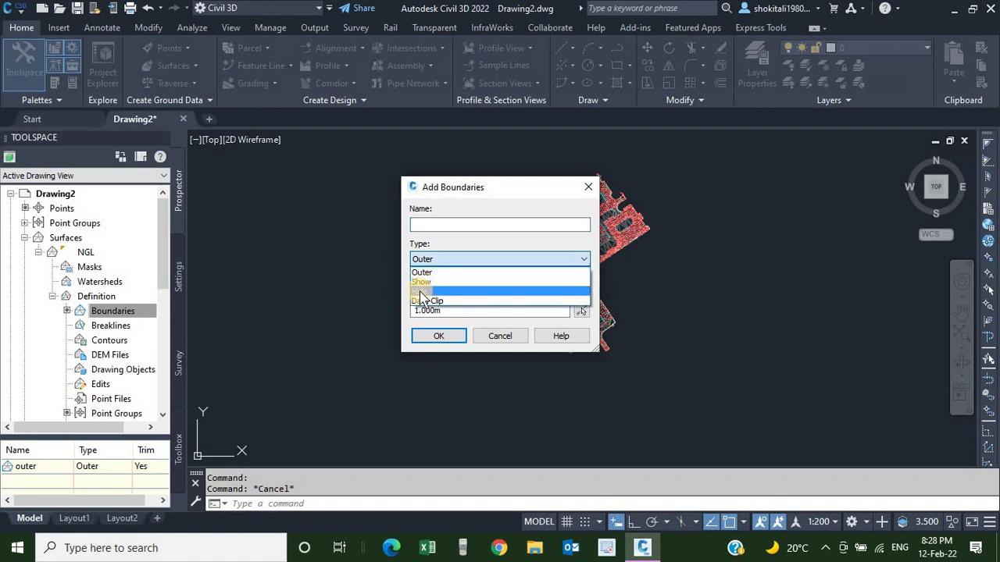
left_click(420, 292)
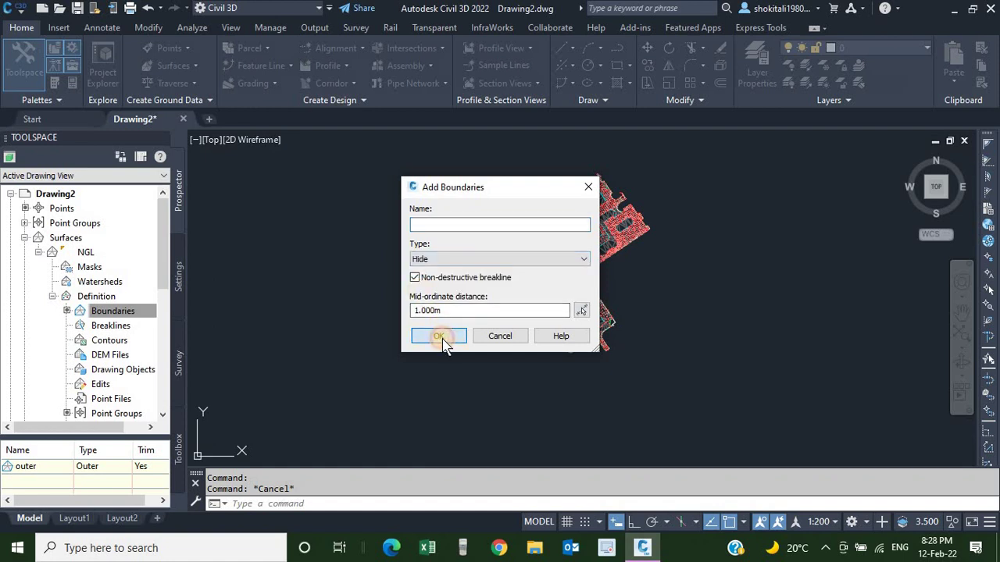
left_click(440, 336)
Step: Window-select all 45 block outlines as the hide boundary polylines
scroll(537, 267, "up", 5)
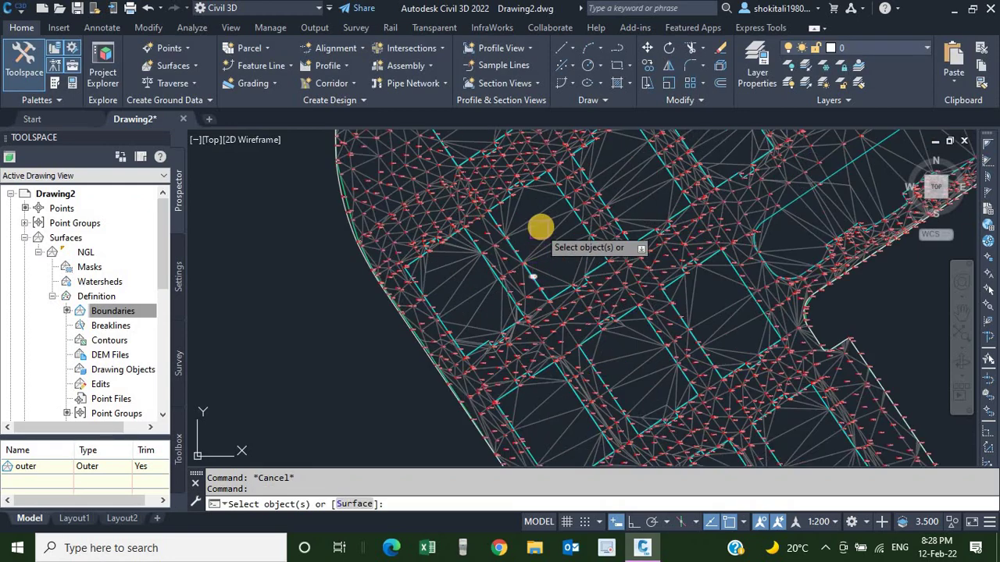
scroll(547, 256, "down", 5)
scroll(553, 258, "up", 4)
scroll(556, 256, "up", 3)
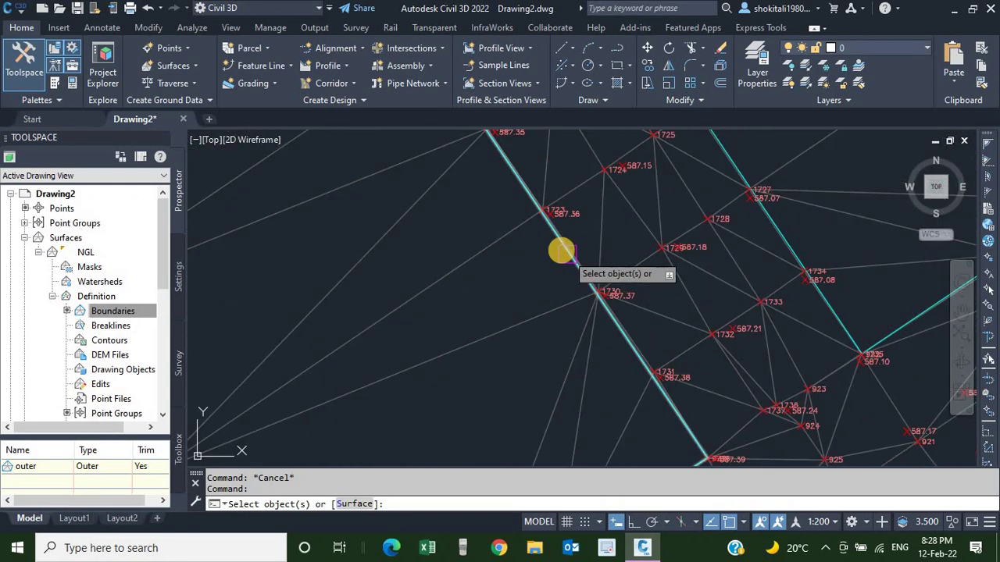
left_click(559, 253)
scroll(566, 257, "down", 5)
scroll(547, 219, "down", 2)
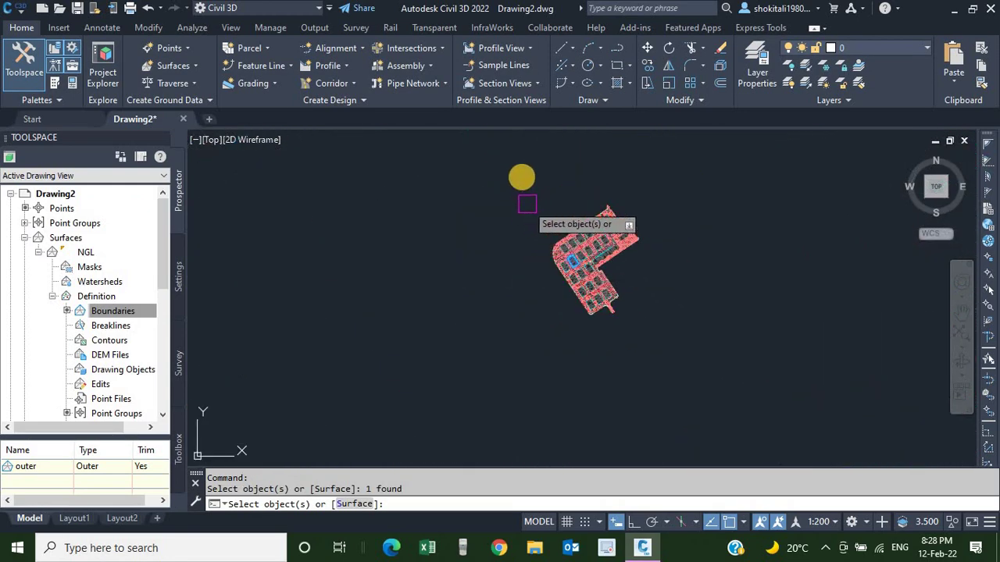
left_click(522, 178)
left_click(647, 308)
scroll(576, 313, "up", 3)
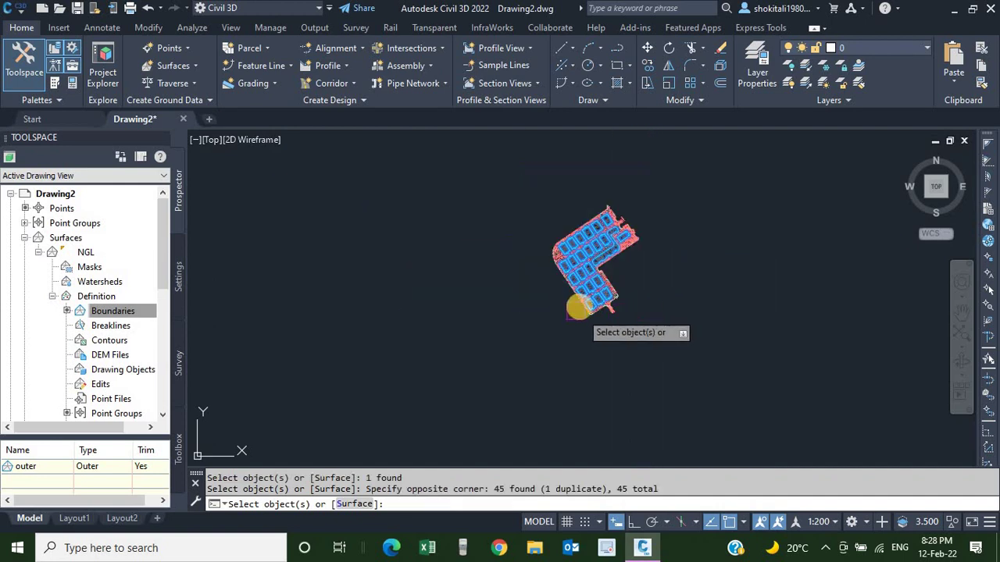
scroll(609, 308, "up", 4)
scroll(625, 281, "down", 2)
scroll(625, 258, "down", 3)
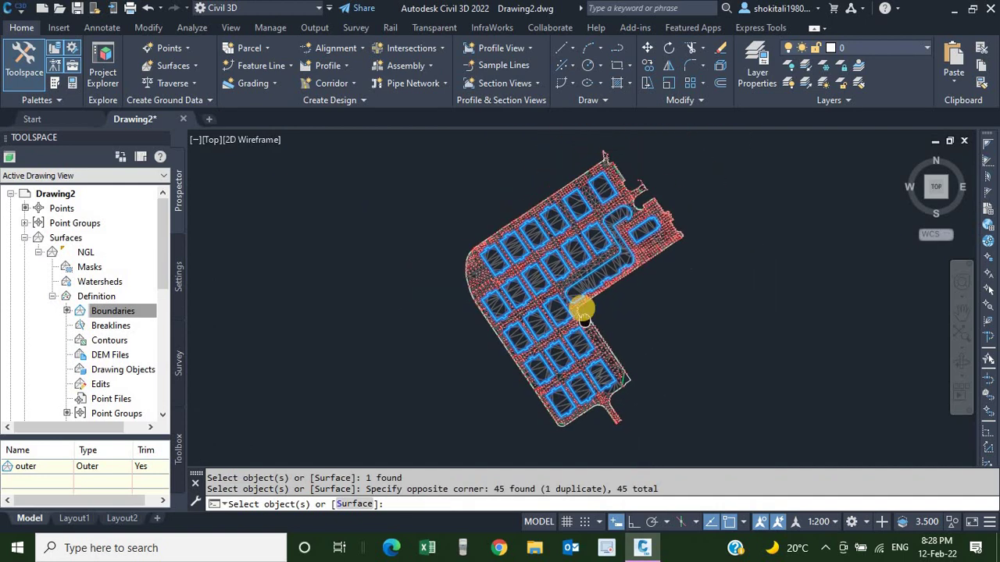
scroll(585, 297, "down", 1)
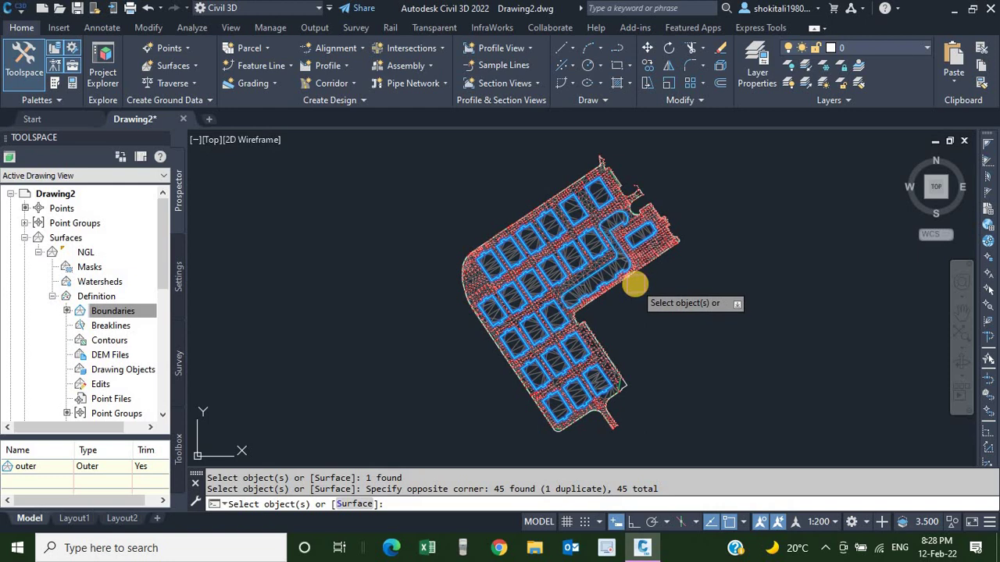
key("Return")
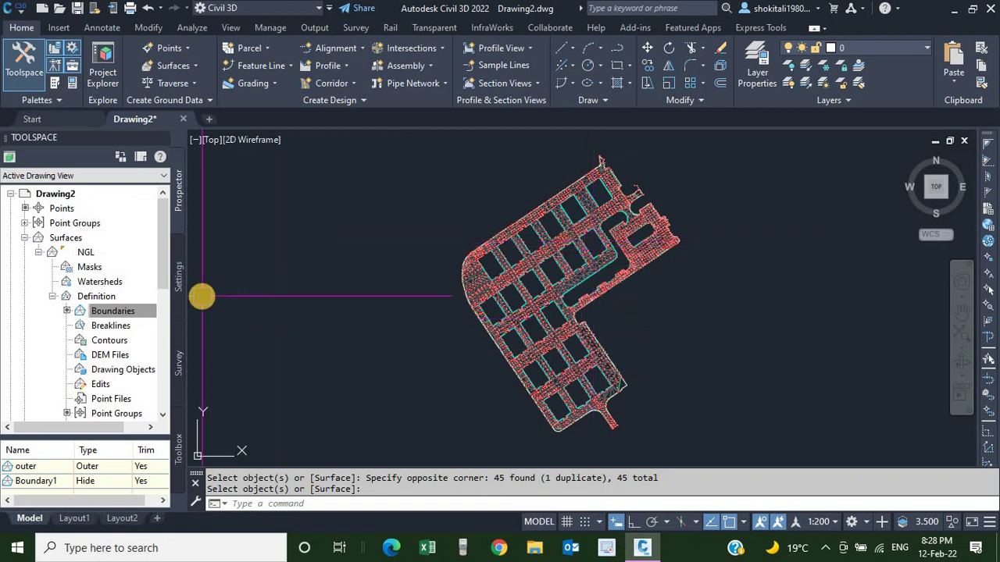
left_click(25, 238)
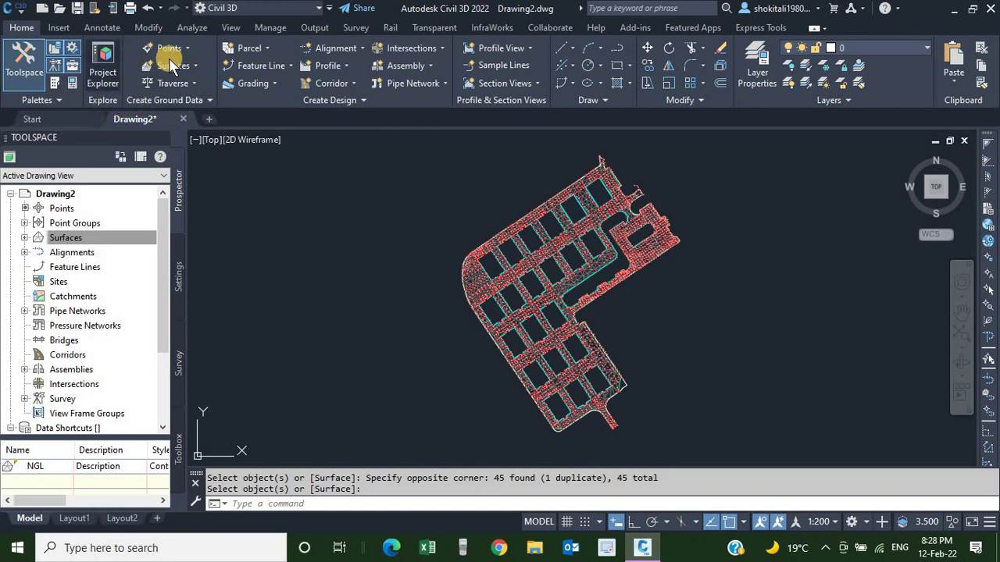
Step: Create a TIN surface named FGL with the Contours 2m and 10m (Design) style
left_click(195, 65)
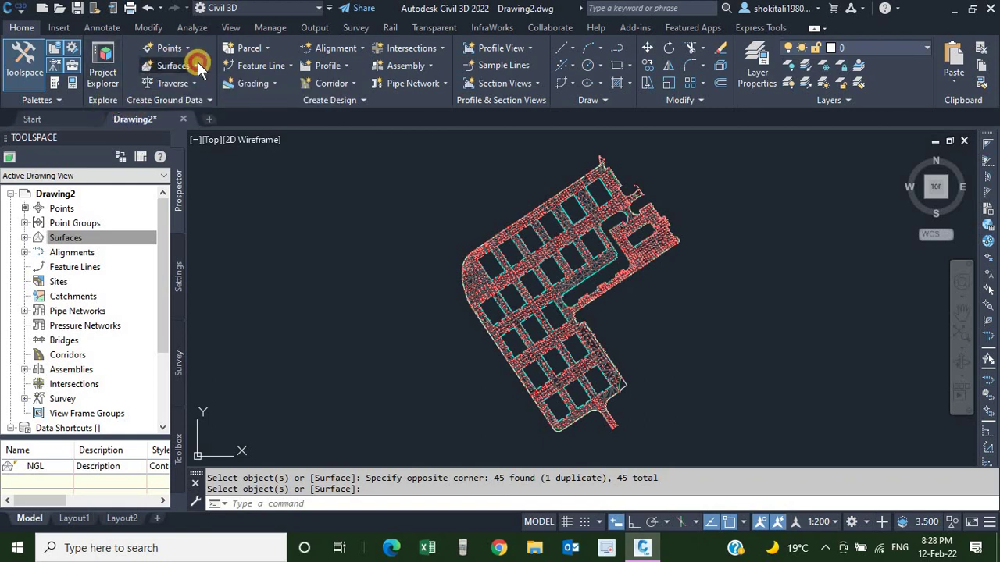
left_click(196, 89)
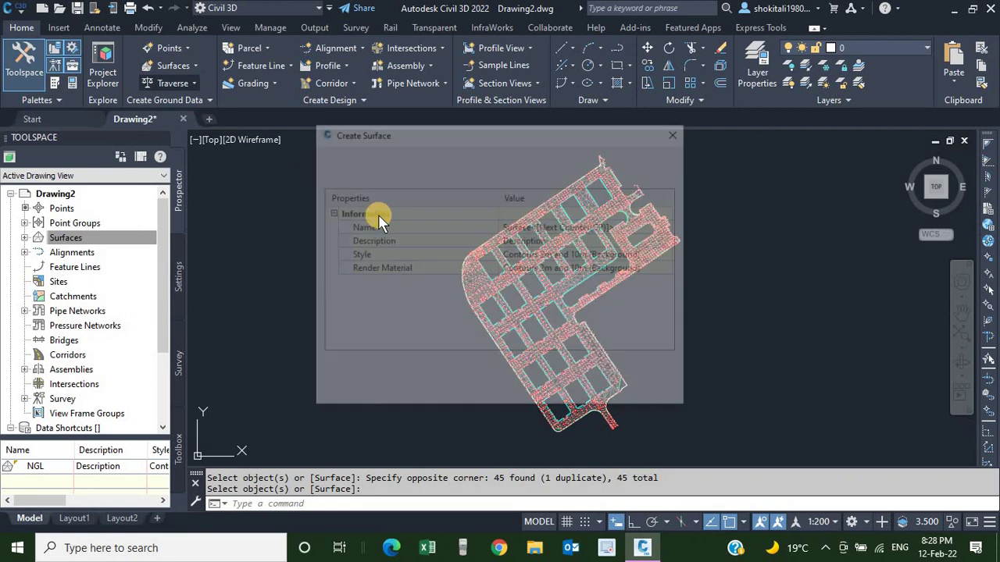
left_click(632, 226)
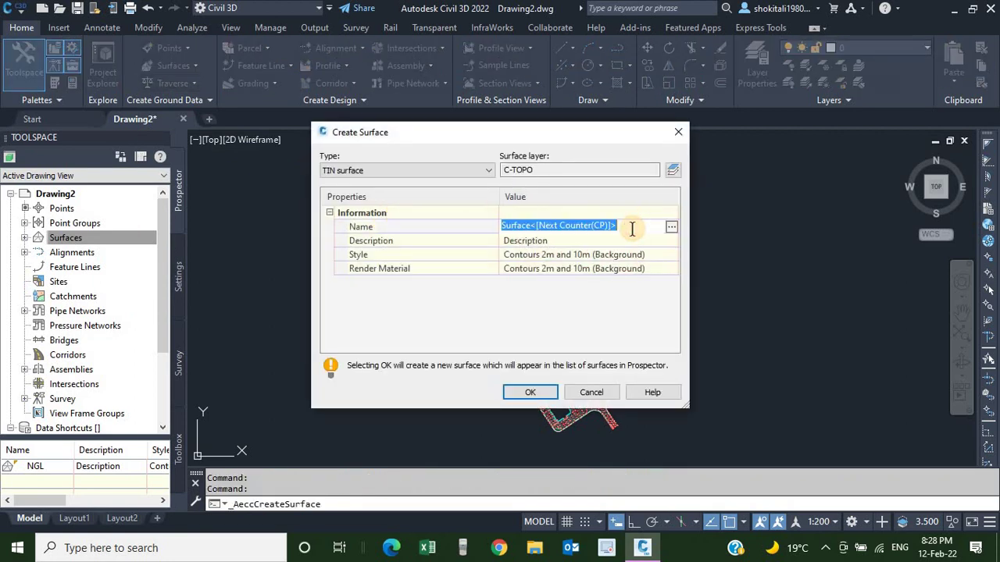
type("FGL")
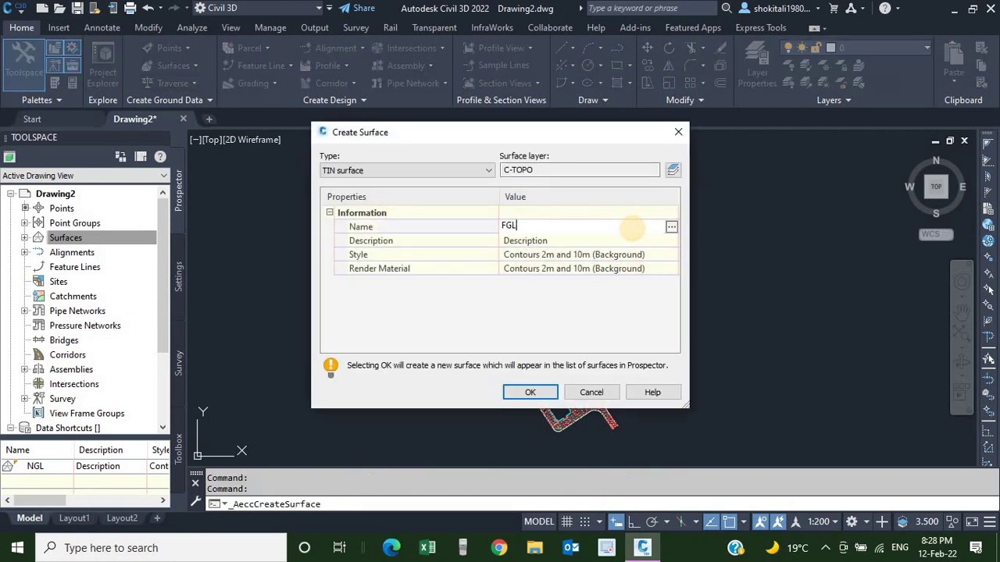
left_click(669, 261)
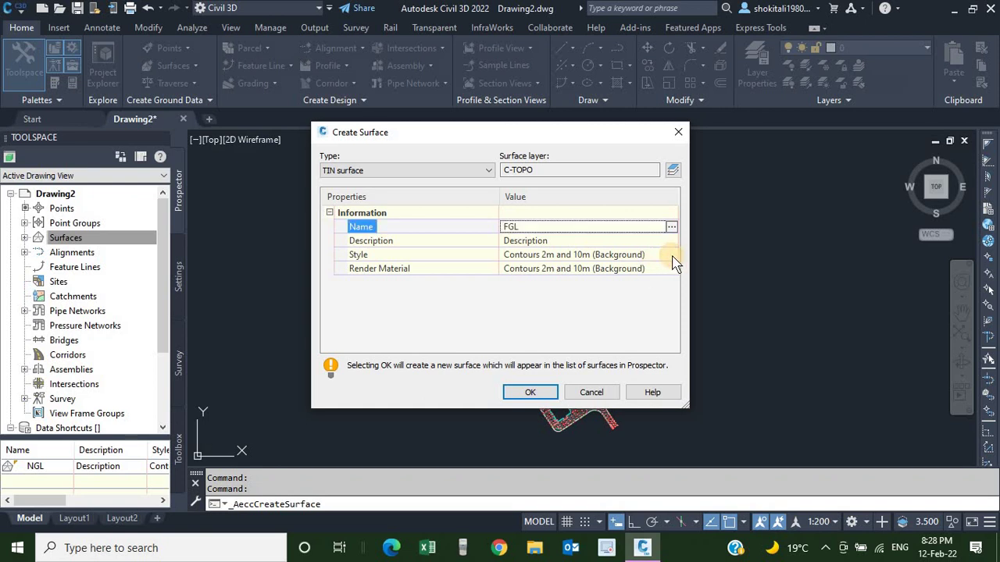
left_click(674, 261)
left_click(520, 263)
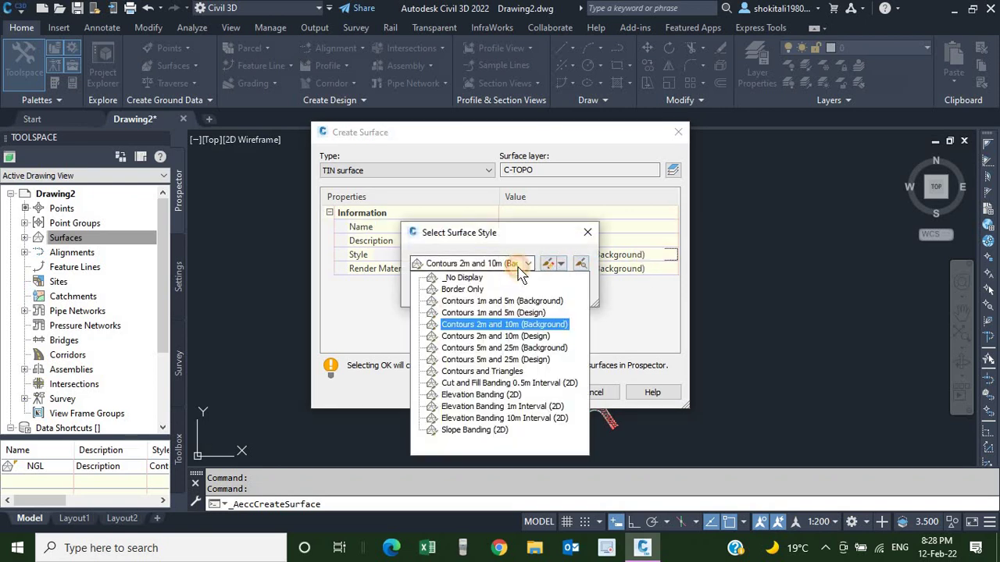
left_click(515, 343)
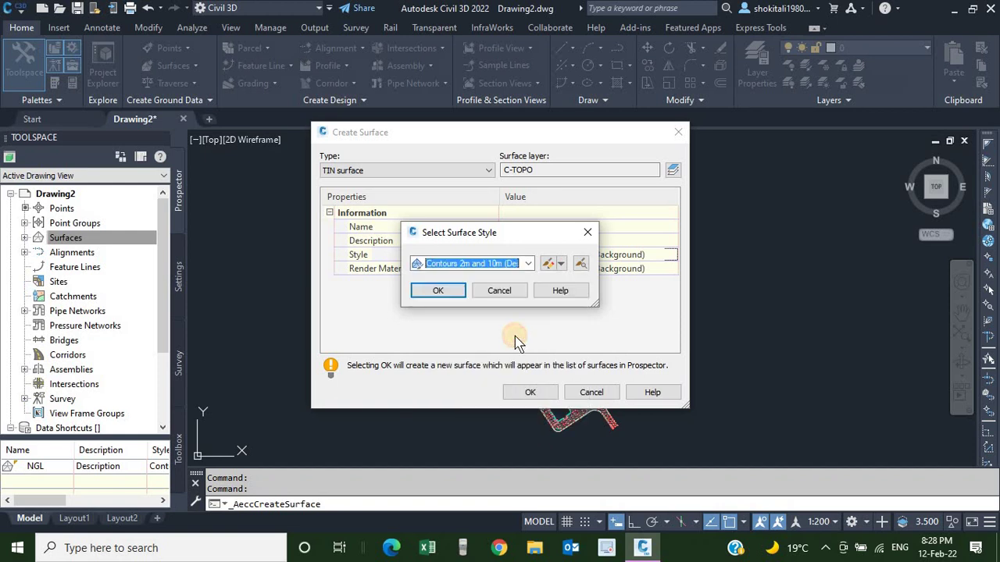
left_click(439, 291)
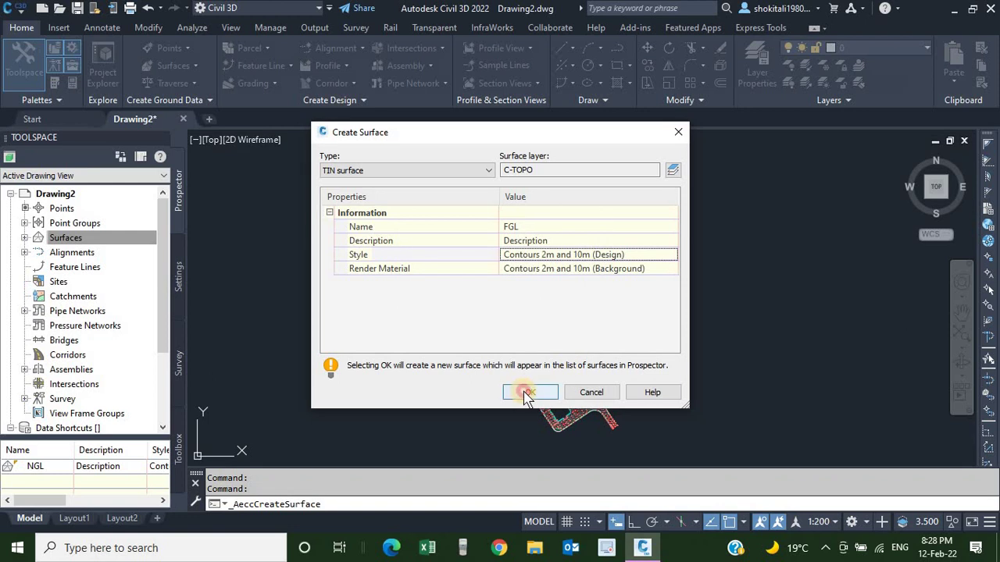
left_click(525, 395)
Step: Add the FGL point group to the FGL surface's Definition in Prospector
left_click(37, 239)
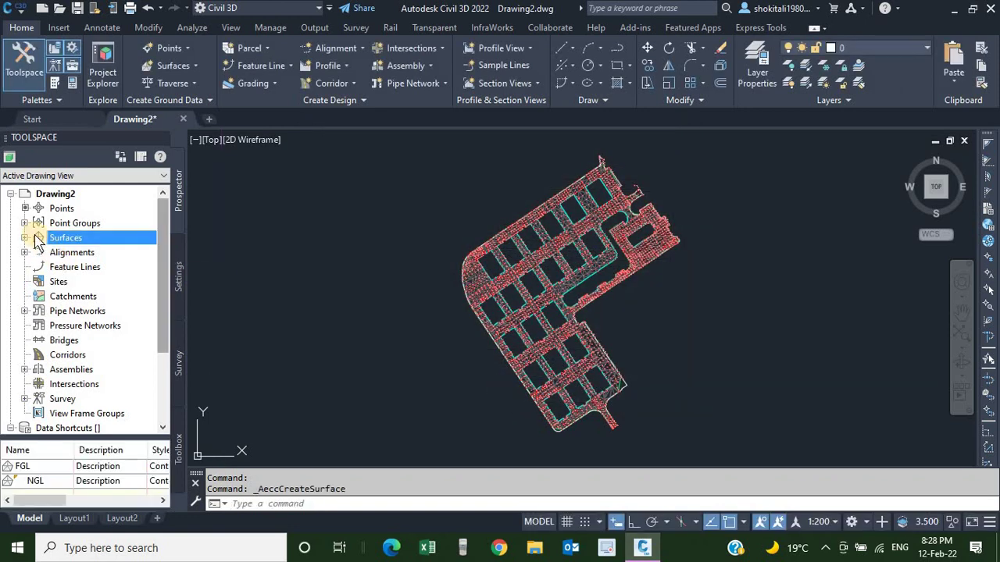
left_click(24, 237)
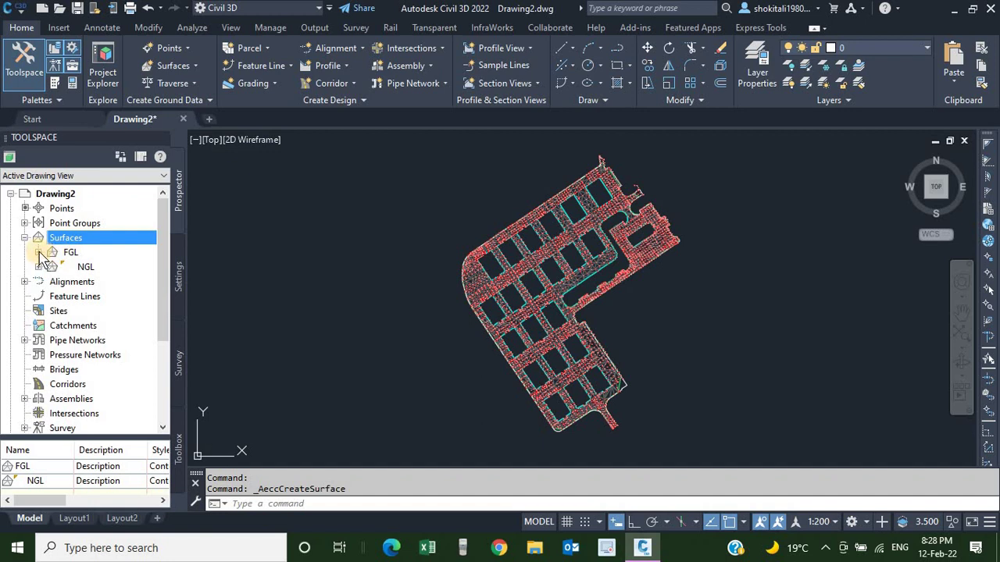
left_click(39, 252)
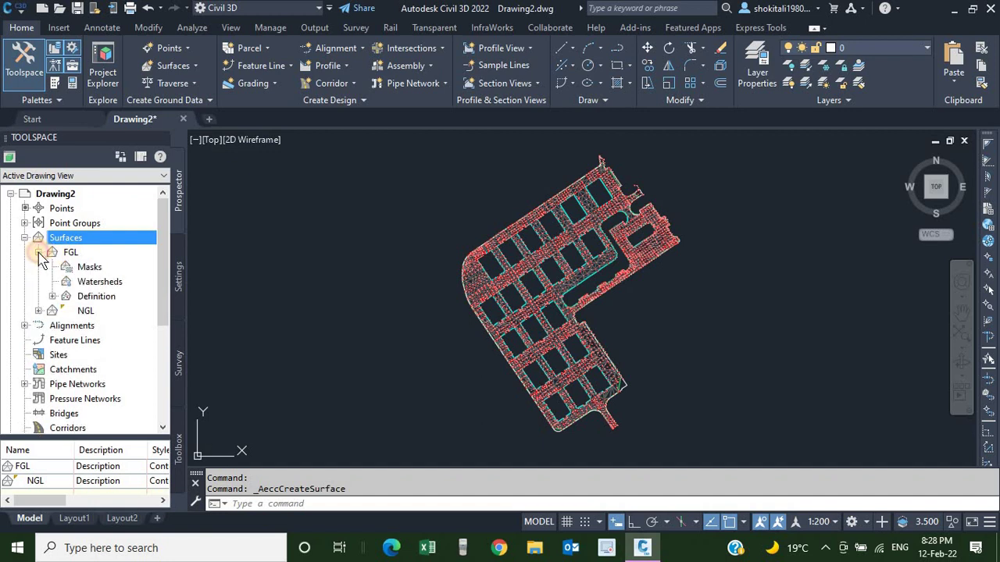
left_click(53, 297)
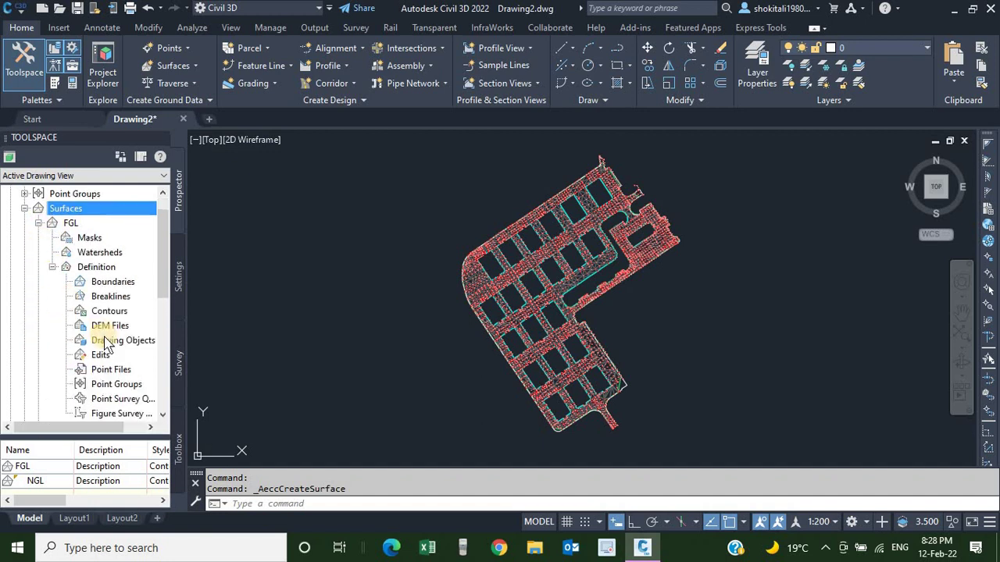
right_click(118, 388)
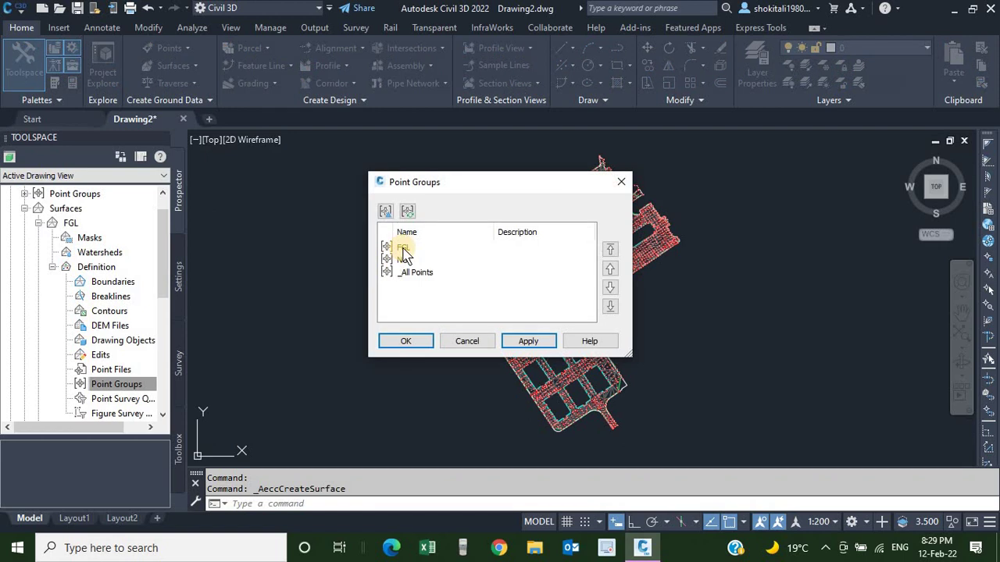
left_click(403, 248)
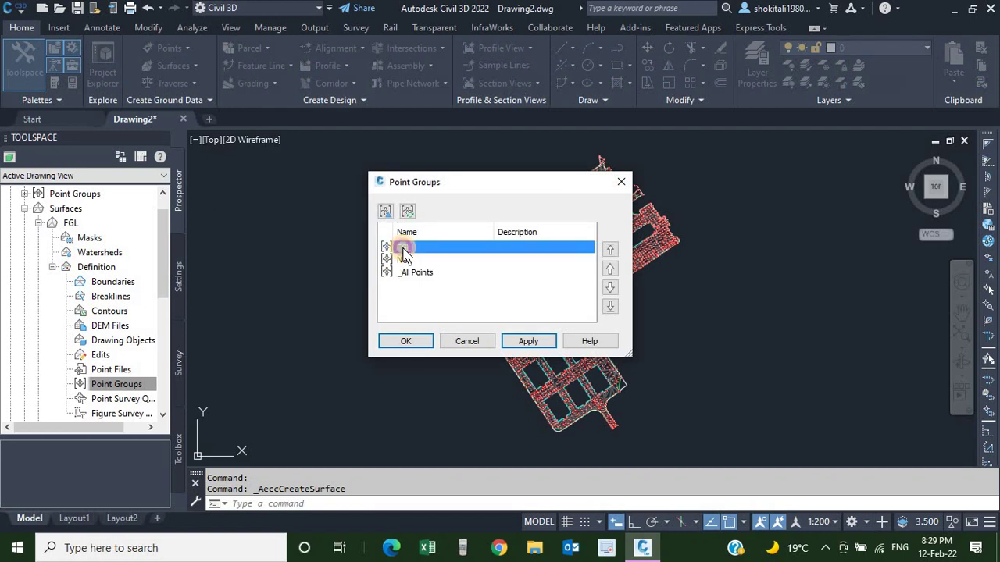
left_click(529, 344)
left_click(406, 342)
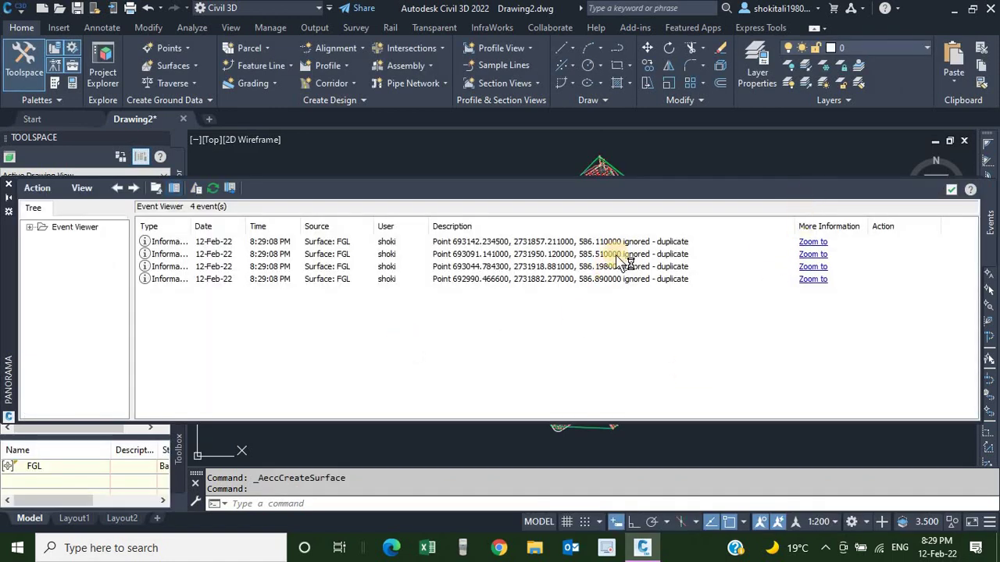
Step: Dismiss the duplicate-points event log and zoom around to inspect the new FGL triangulation
left_click(952, 192)
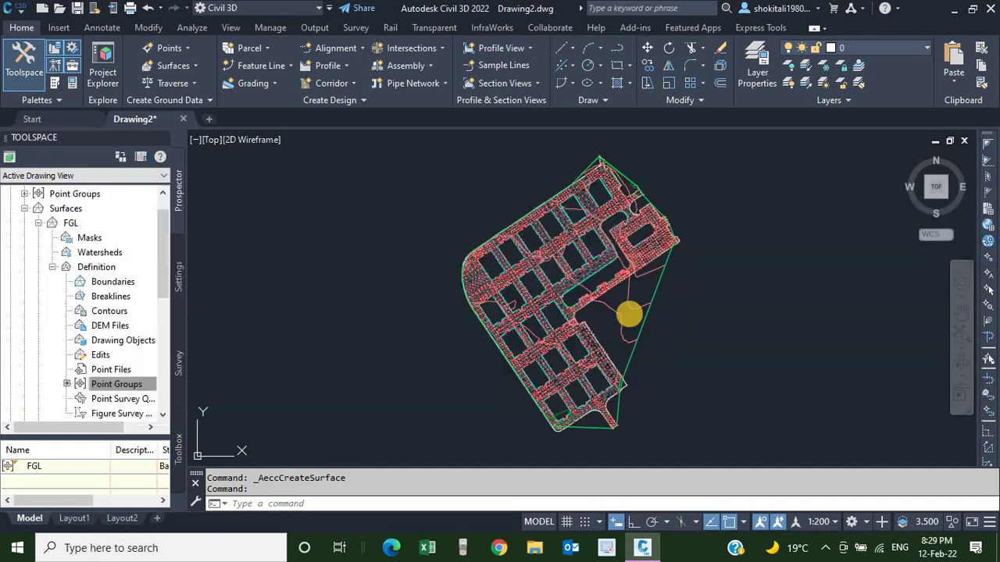
scroll(618, 296, "up", 1)
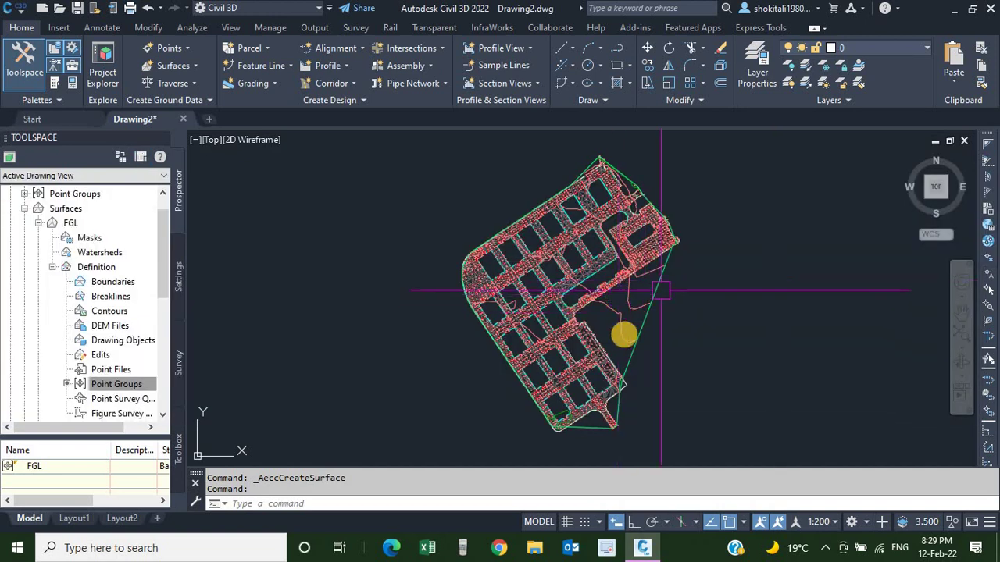
scroll(624, 328, "up", 2)
scroll(627, 321, "up", 2)
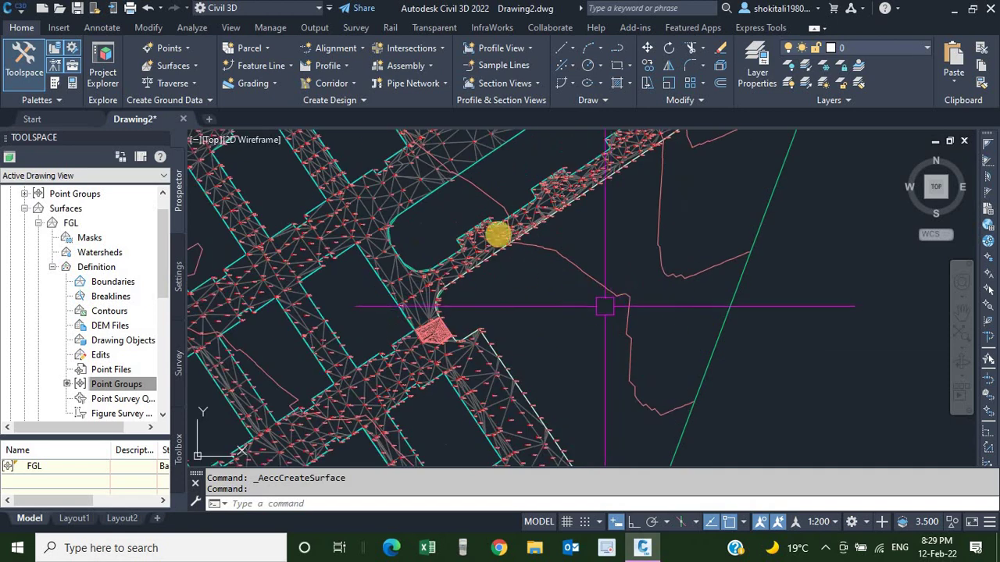
scroll(518, 227, "down", 3)
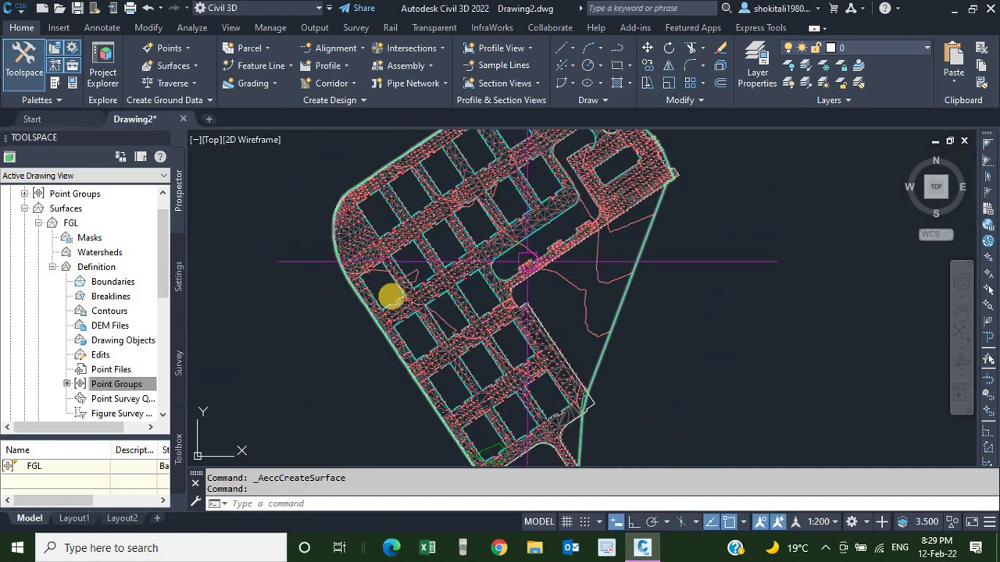
scroll(573, 273, "up", 2)
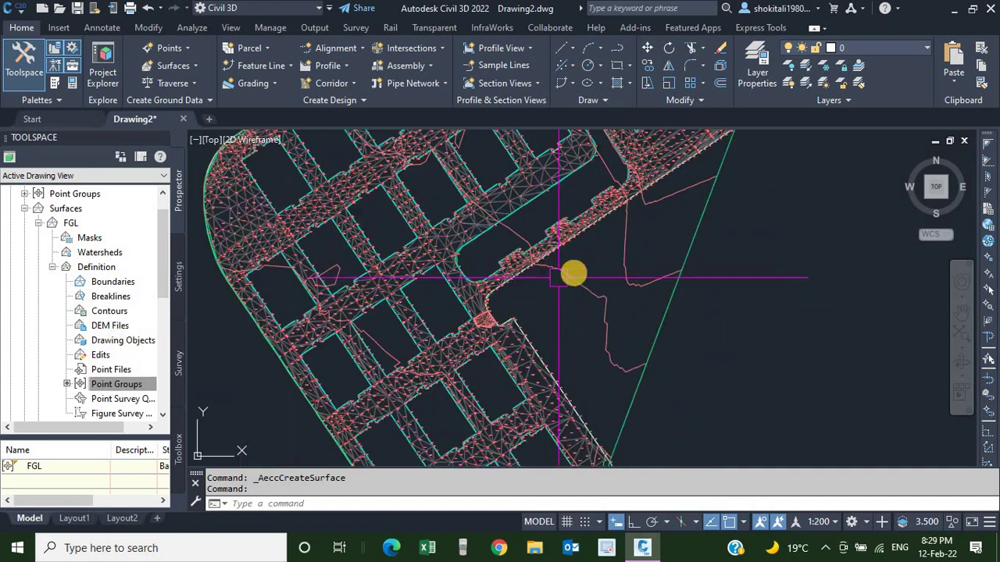
scroll(570, 275, "up", 2)
scroll(566, 266, "down", 4)
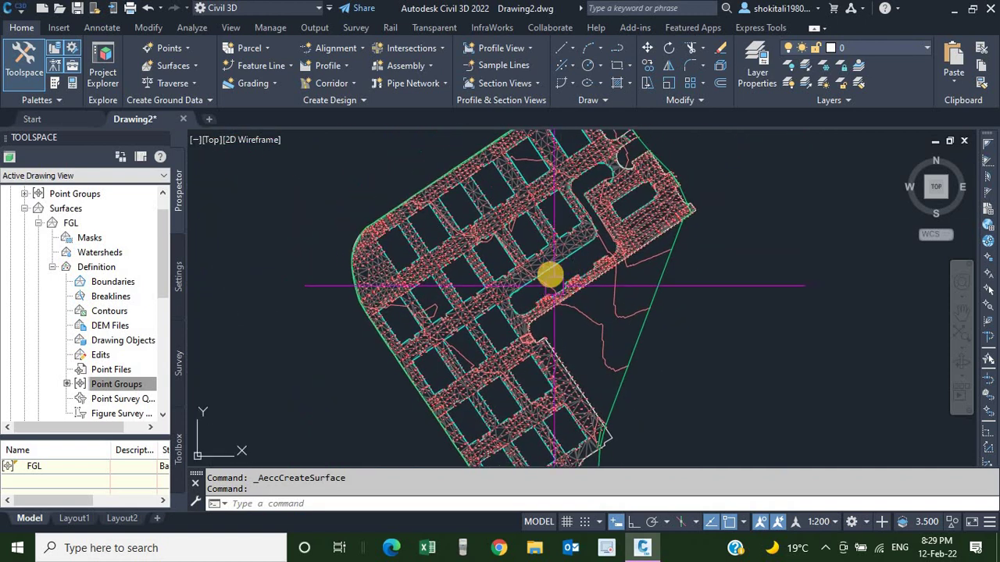
scroll(545, 283, "up", 2)
scroll(545, 283, "up", 3)
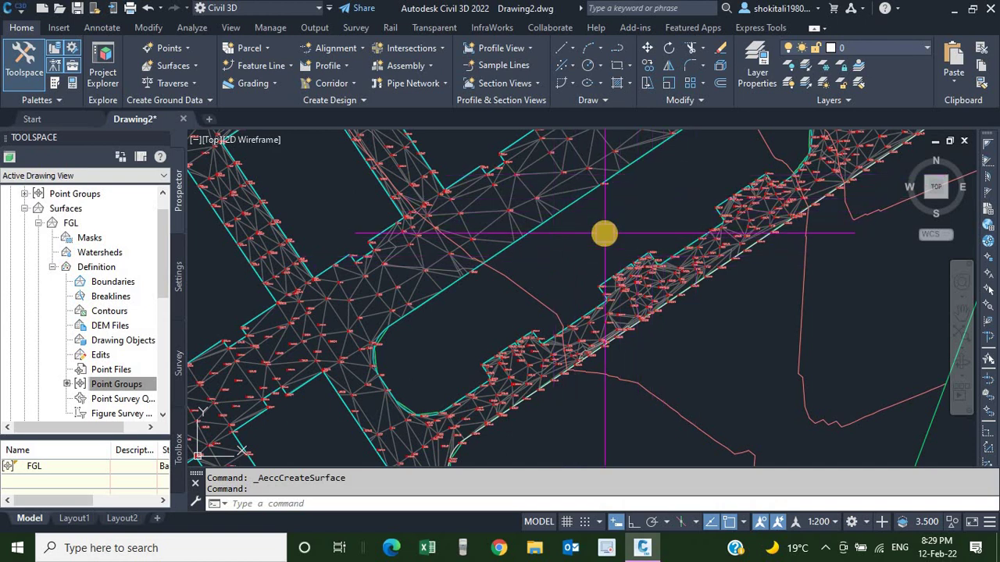
mouse_move(605, 233)
scroll(595, 236, "down", 3)
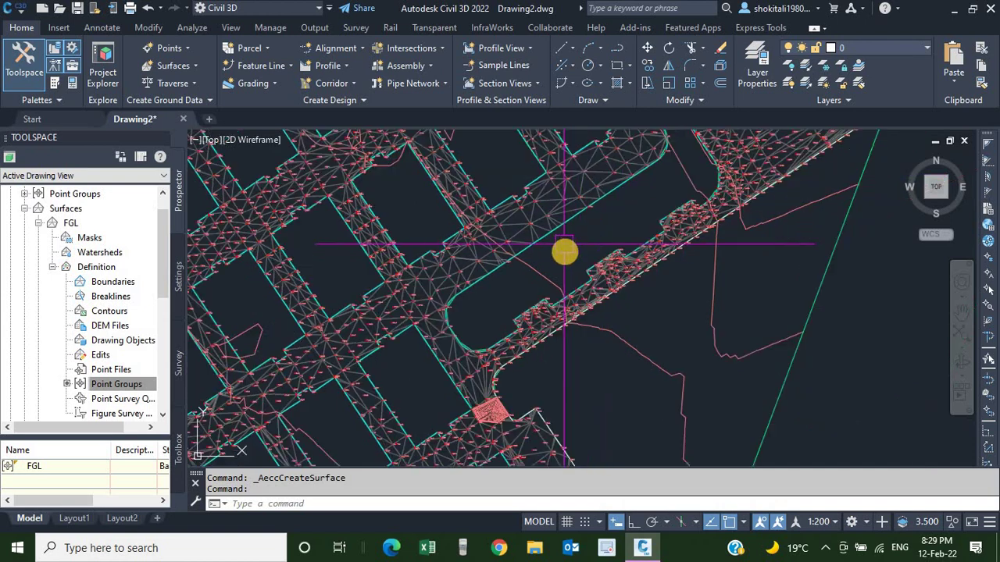
scroll(565, 253, "down", 3)
Step: Select the FGL surface in the drawing, cancelling a stray selection window
left_click(622, 277)
key("Escape")
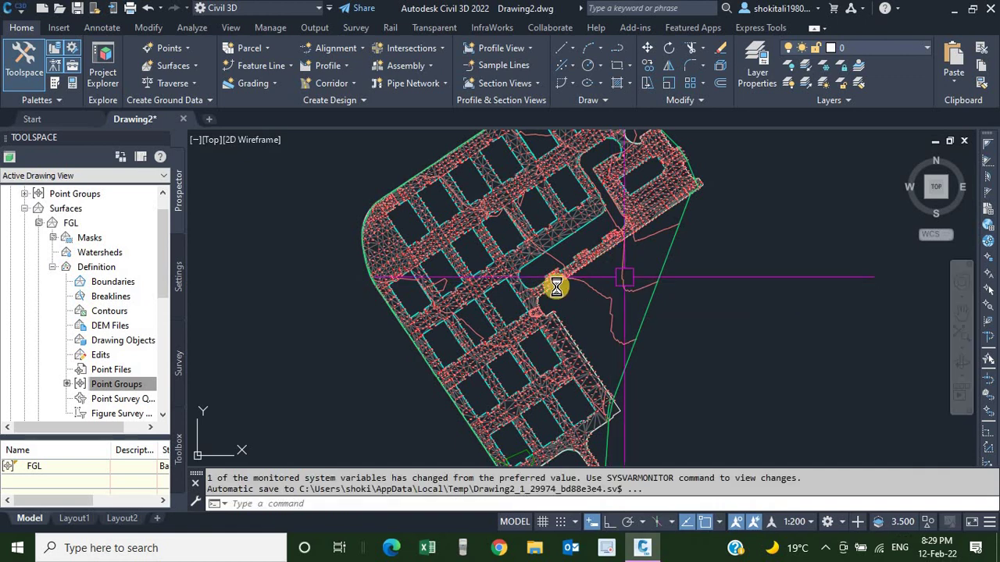
left_click(618, 278)
Step: Turn on Triangles display in the FGL surface's Contours 2m and 10m (Design) style
right_click(618, 278)
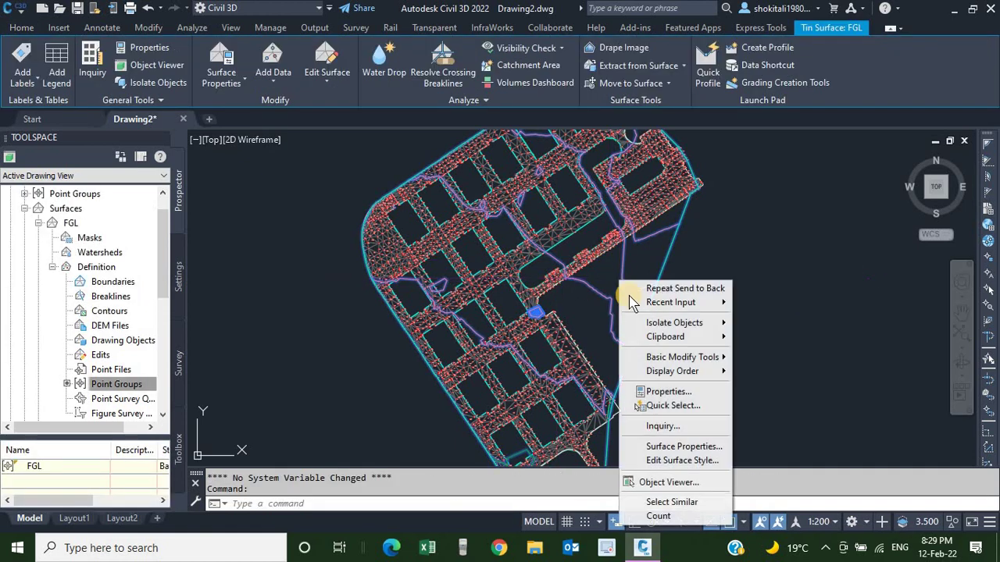
left_click(700, 460)
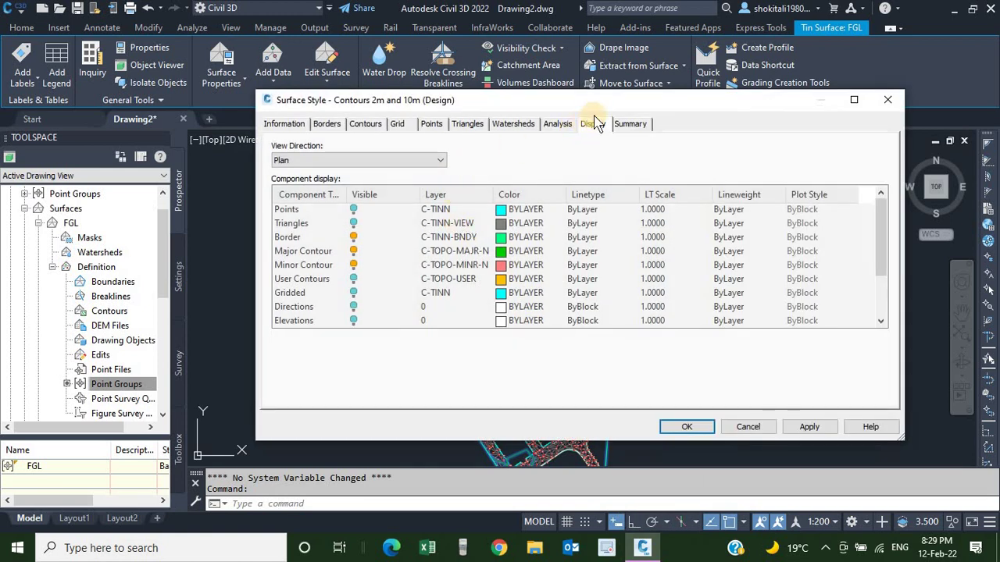
left_click(354, 224)
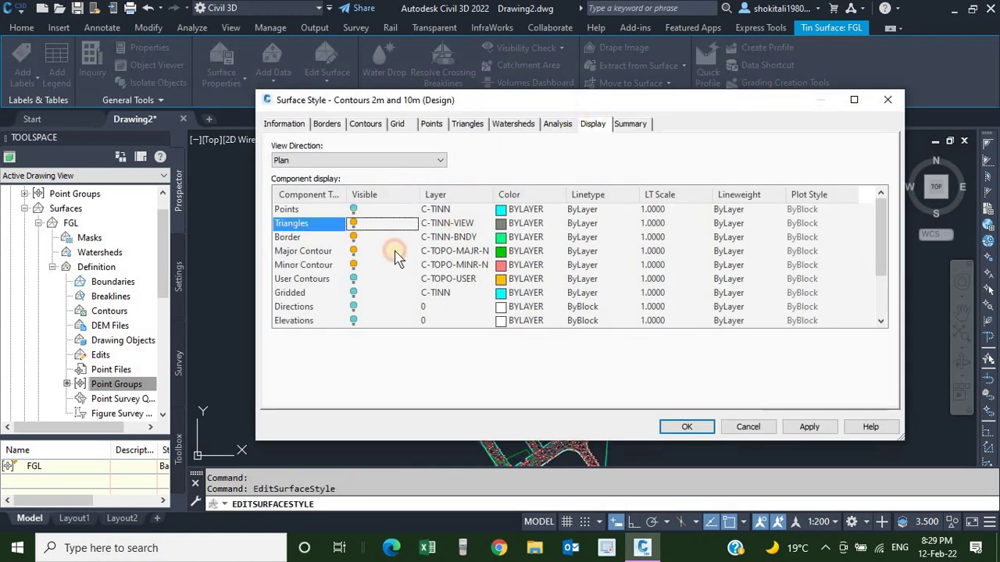
left_click(810, 427)
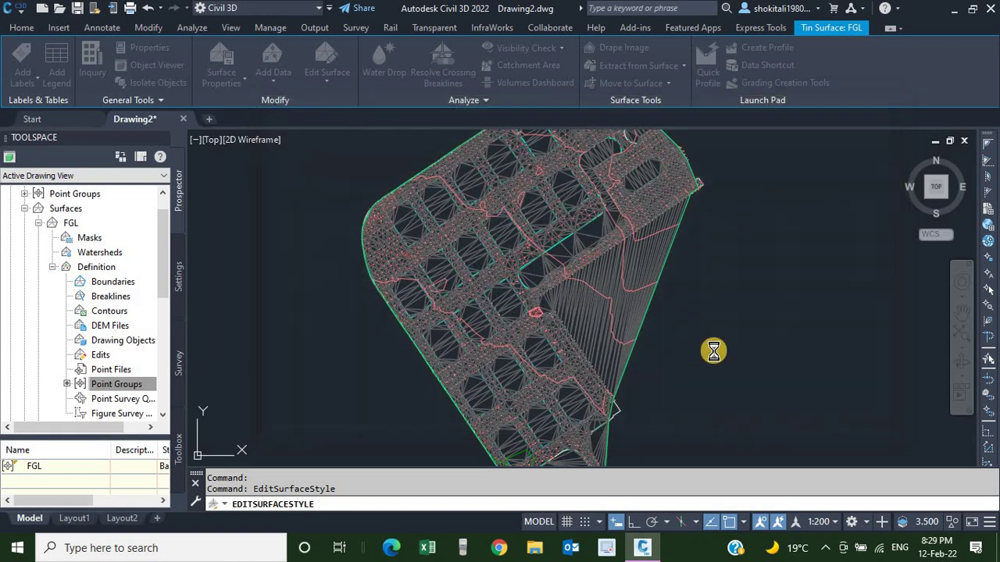
scroll(524, 297, "up", 5)
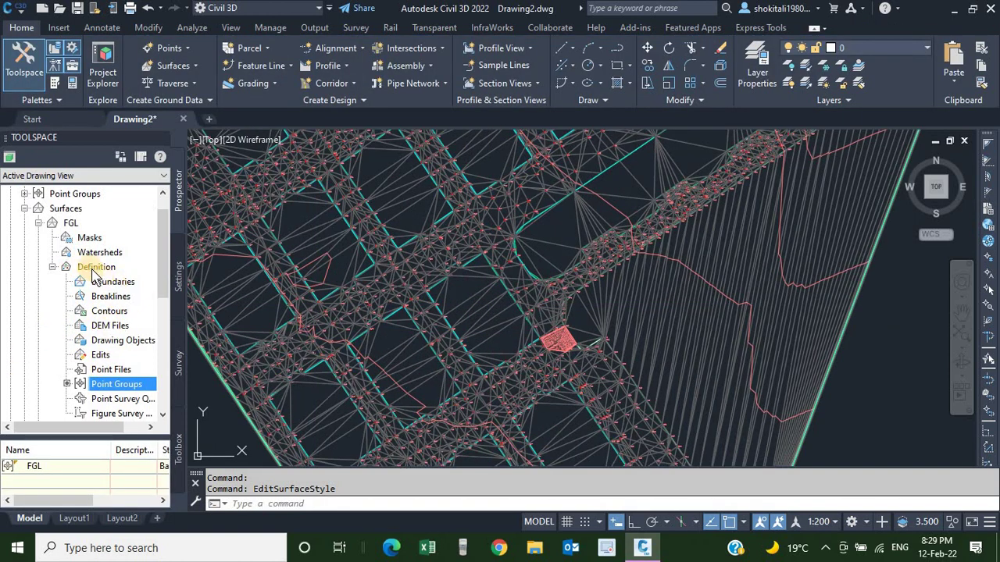
Step: Add an Outer boundary to FGL using the site perimeter polyline
right_click(112, 285)
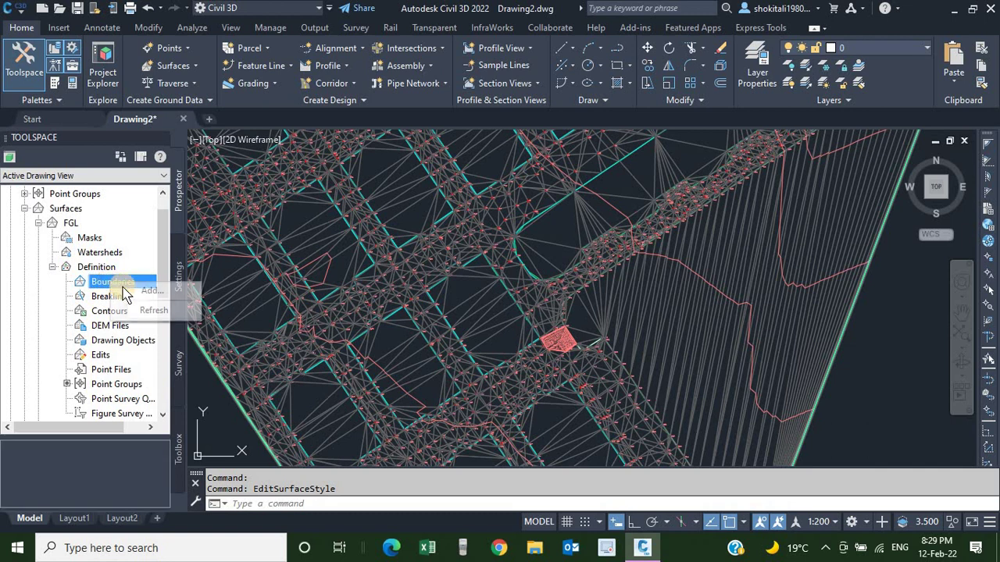
left_click(152, 292)
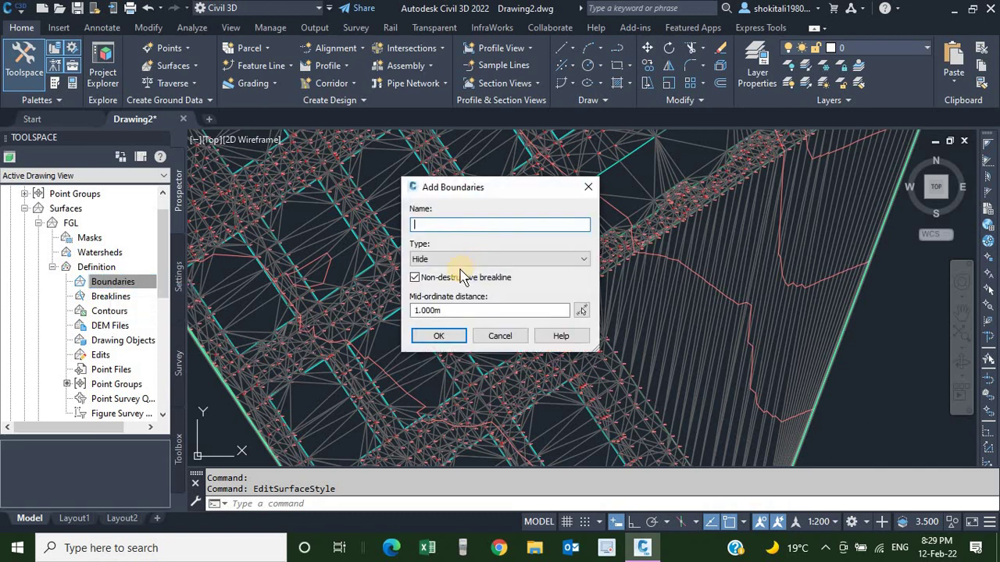
left_click(458, 259)
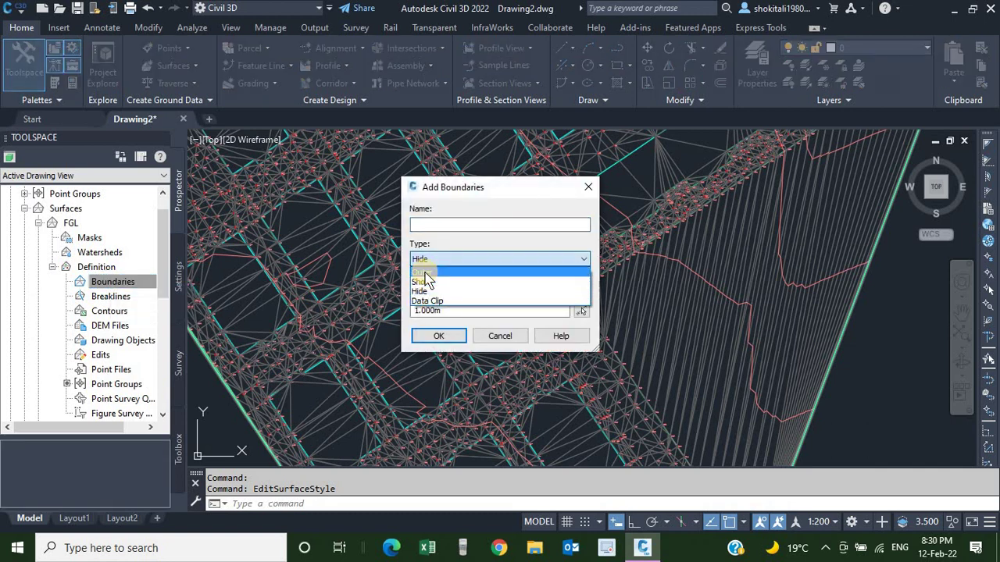
left_click(426, 271)
left_click(439, 336)
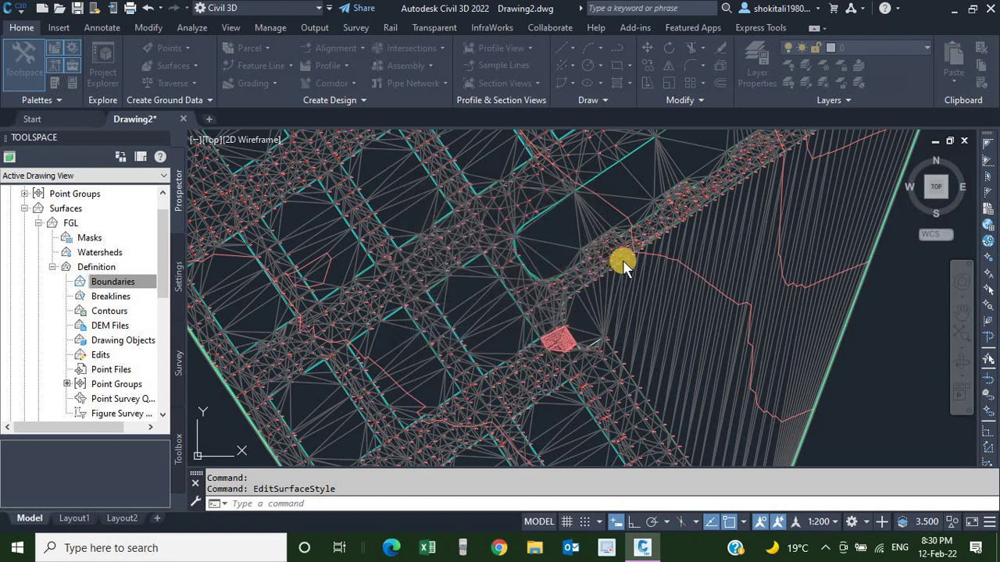
scroll(618, 266, "up", 3)
scroll(579, 315, "up", 3)
scroll(578, 316, "up", 3)
scroll(583, 326, "up", 3)
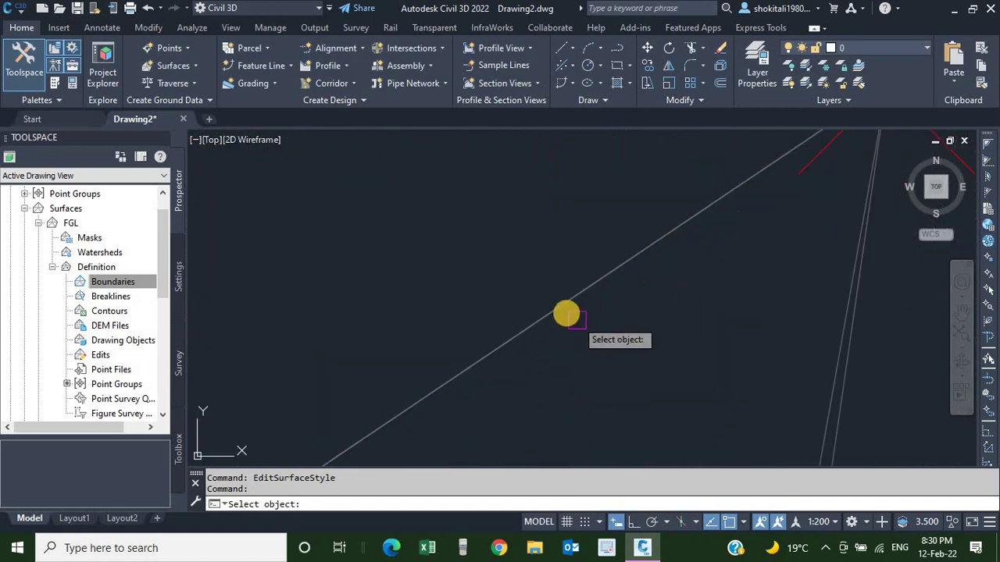
left_click(558, 312)
left_click(596, 297)
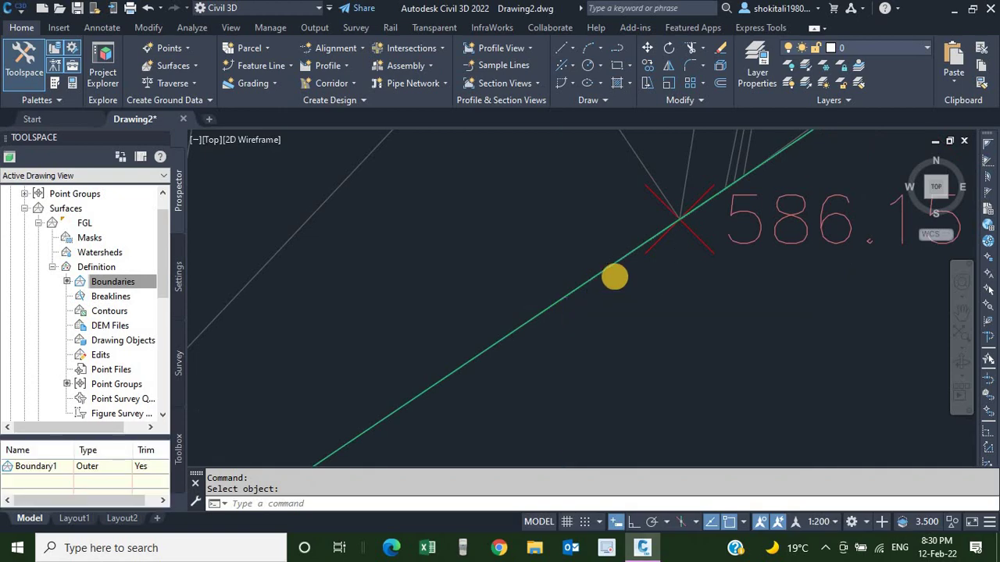
Step: Send the FGL surface to the back behind other drawing objects
scroll(648, 285, "down", 5)
scroll(698, 250, "up", 1)
scroll(672, 246, "up", 1)
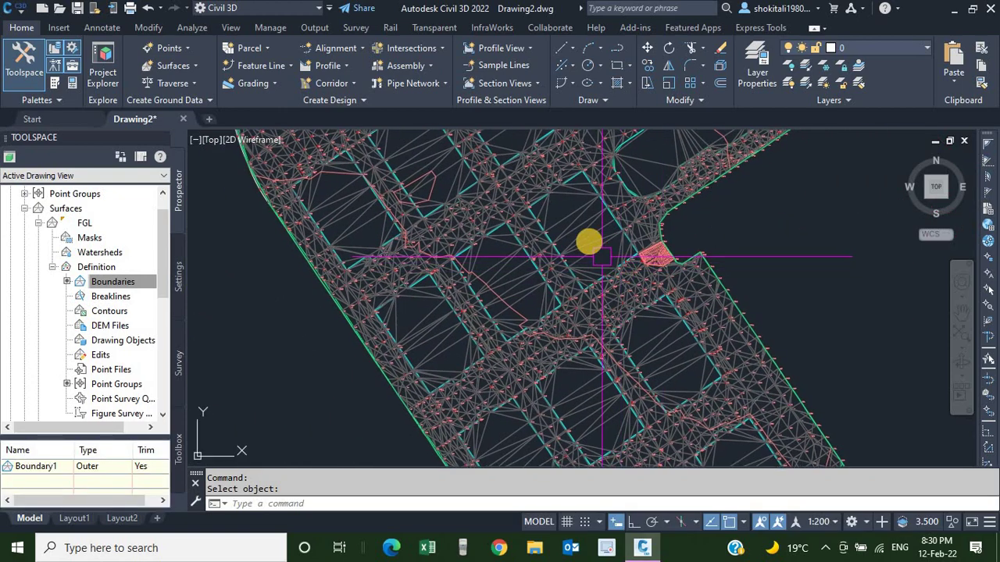
scroll(578, 230, "up", 2)
left_click(566, 211)
right_click(567, 211)
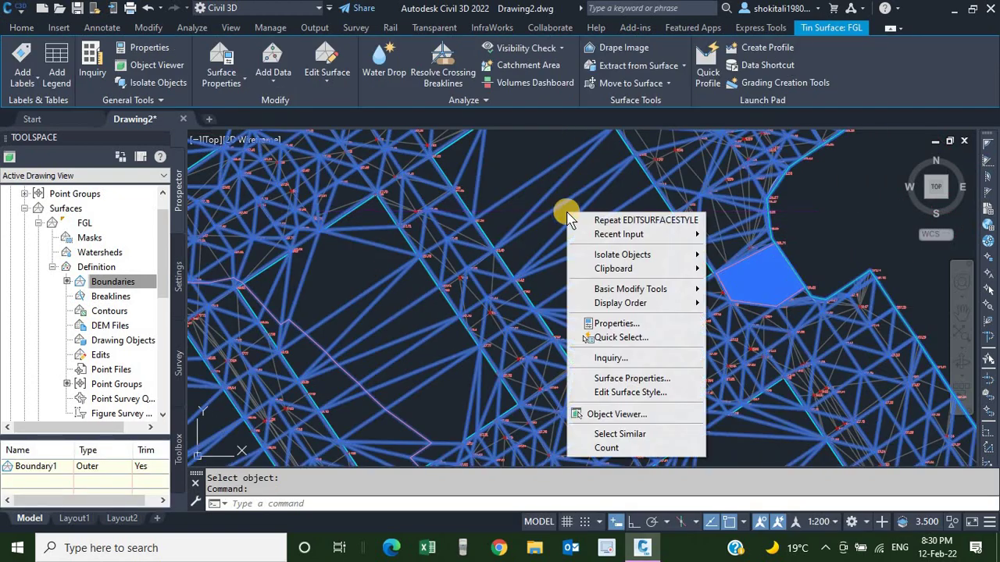
mouse_move(620, 303)
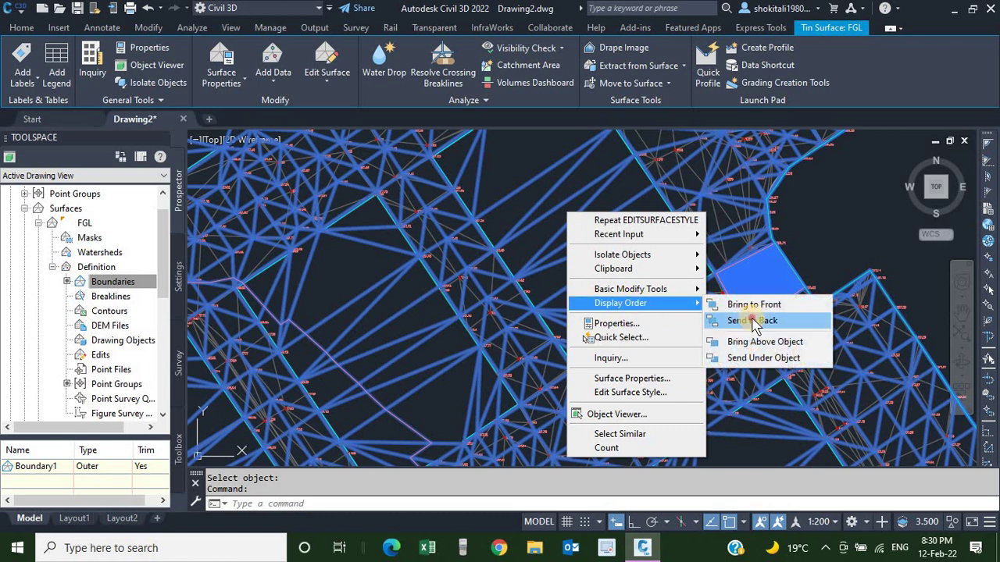
left_click(757, 320)
Step: Begin adding a second boundary to the FGL surface
left_click(117, 282)
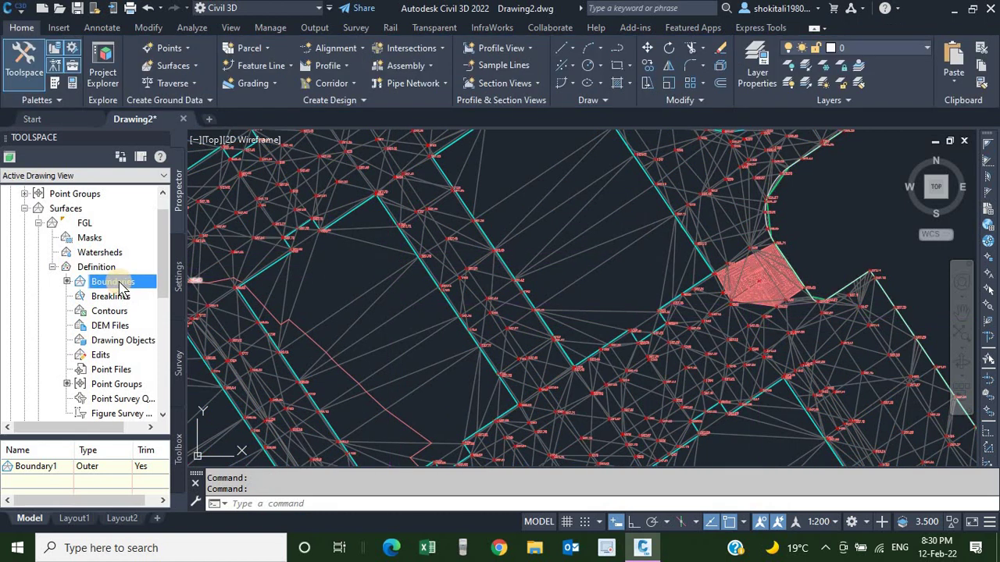
right_click(118, 286)
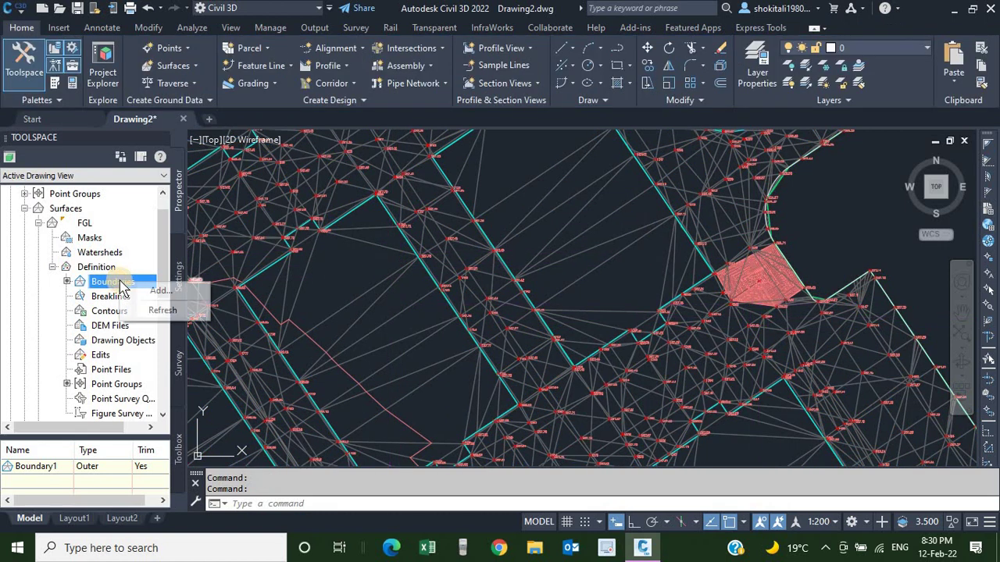
left_click(160, 292)
Step: Choose Hide as the new boundary's type and confirm
left_click(461, 260)
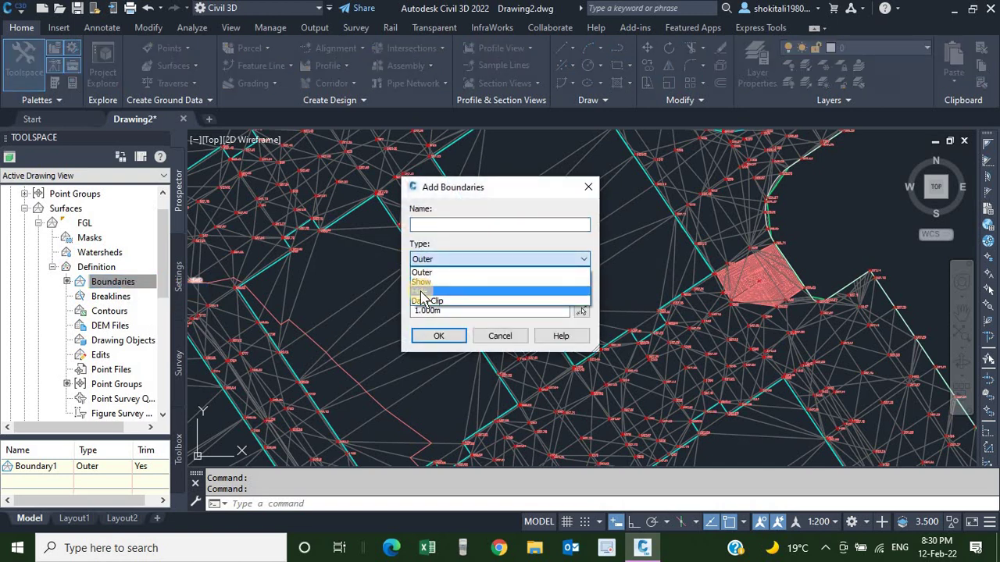
left_click(422, 291)
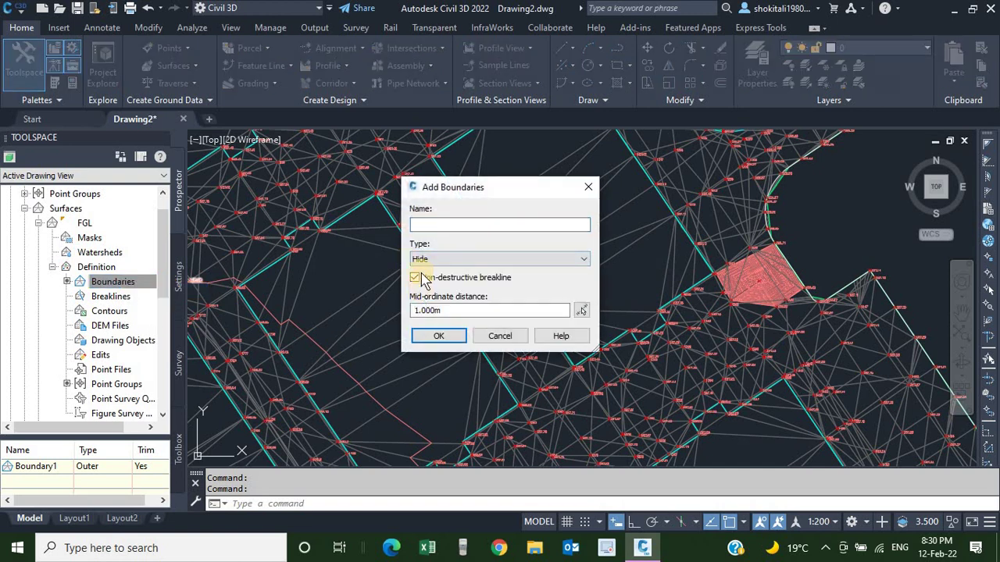
left_click(438, 336)
scroll(586, 292, "down", 4)
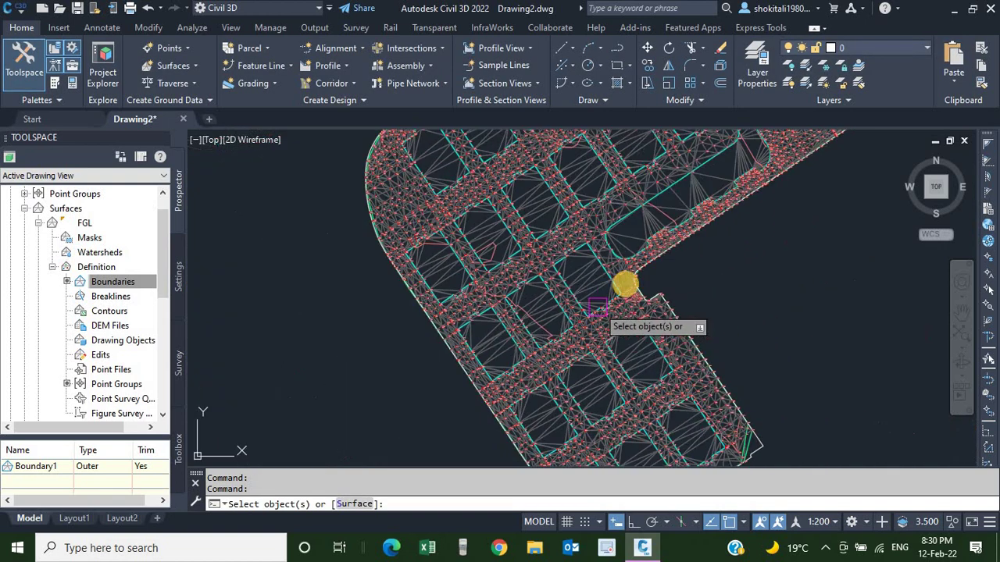
scroll(625, 283, "down", 4)
Step: Window-select all the block outlines across the site
left_click(538, 184)
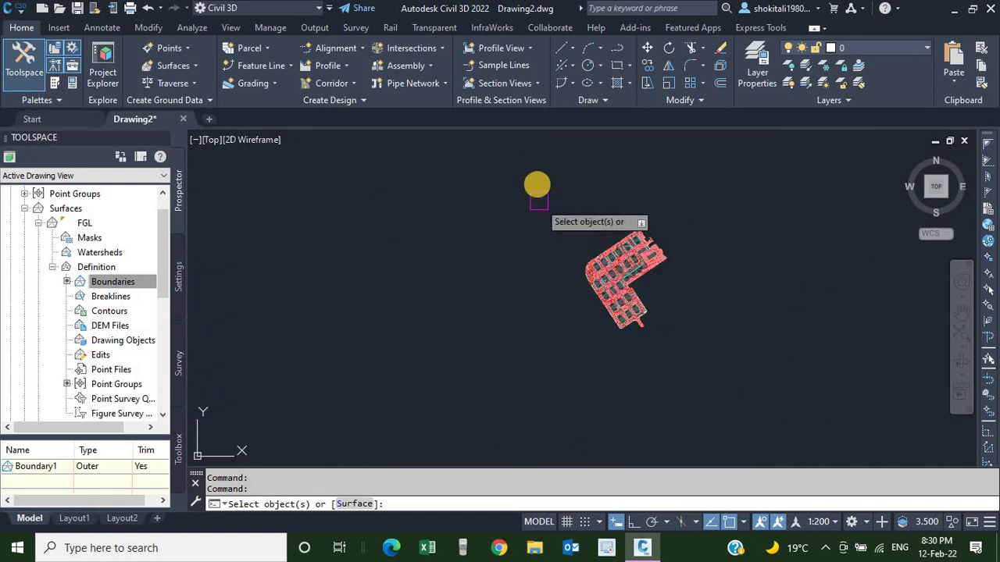
left_click(692, 354)
scroll(671, 289, "up", 1)
scroll(620, 324, "up", 3)
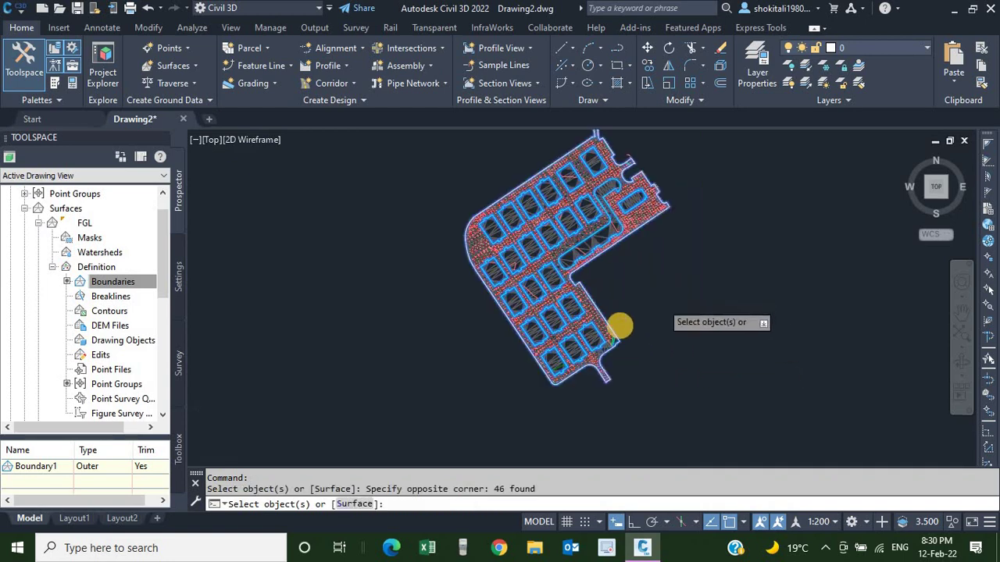
scroll(553, 346, "up", 2)
scroll(578, 375, "up", 2)
scroll(602, 400, "up", 2)
scroll(617, 374, "up", 2)
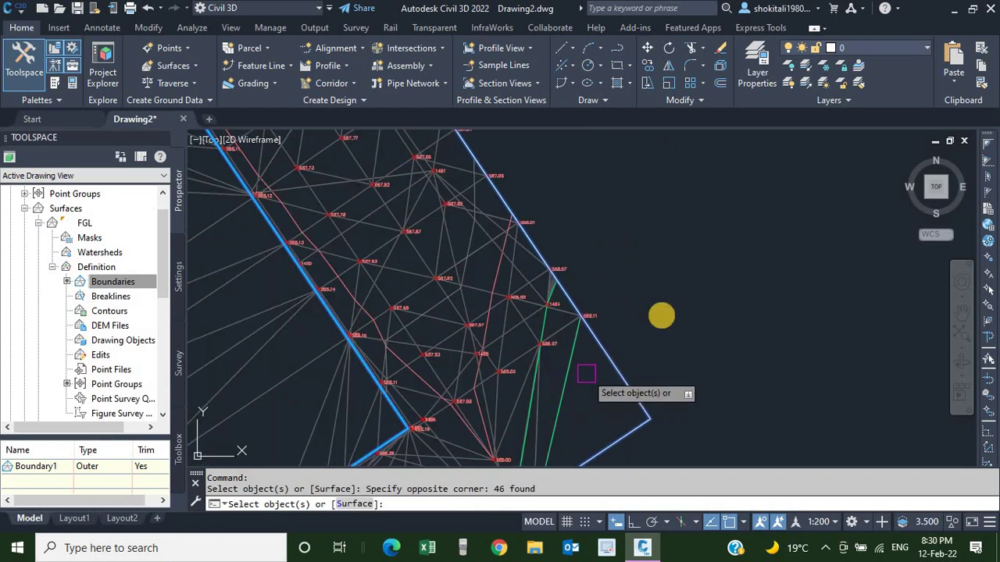
scroll(639, 350, "down", 6)
scroll(648, 290, "down", 1)
scroll(581, 224, "down", 1)
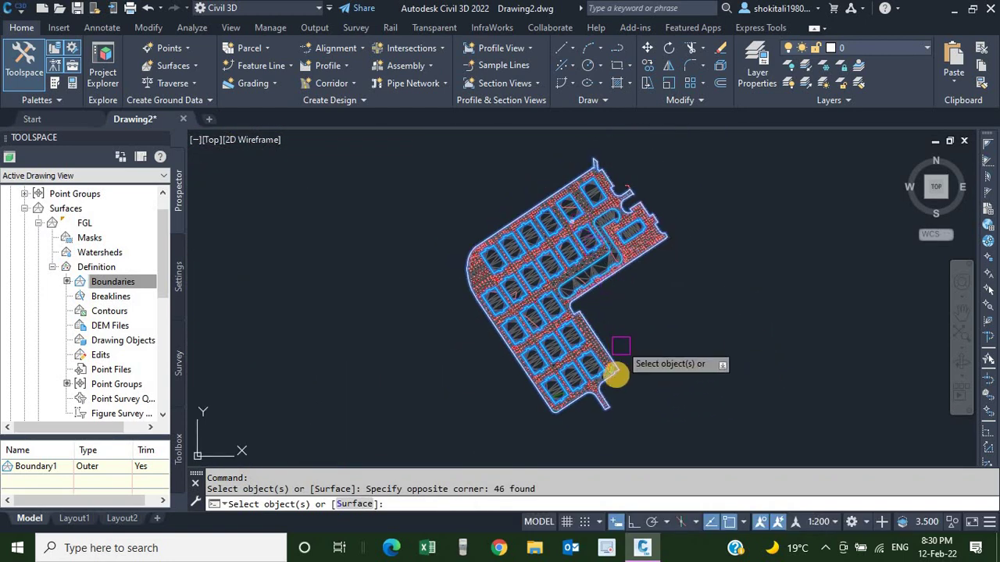
scroll(617, 381, "up", 4)
scroll(617, 381, "up", 2)
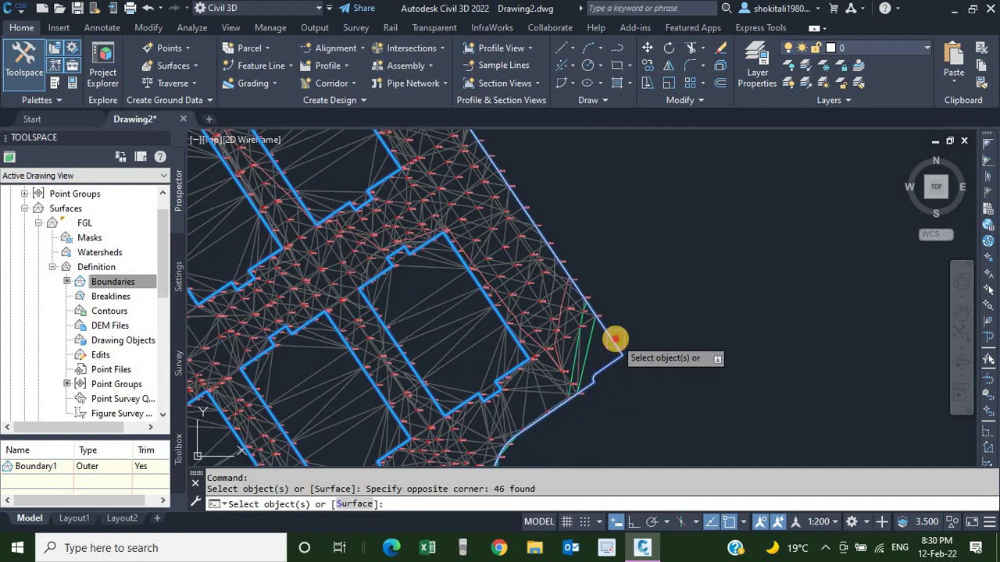
Step: Drop the stray edge line and finish hide boundary Boundary2 from 45 block outlines
left_click(614, 334, "shift")
scroll(696, 319, "down", 6)
scroll(677, 320, "up", 1)
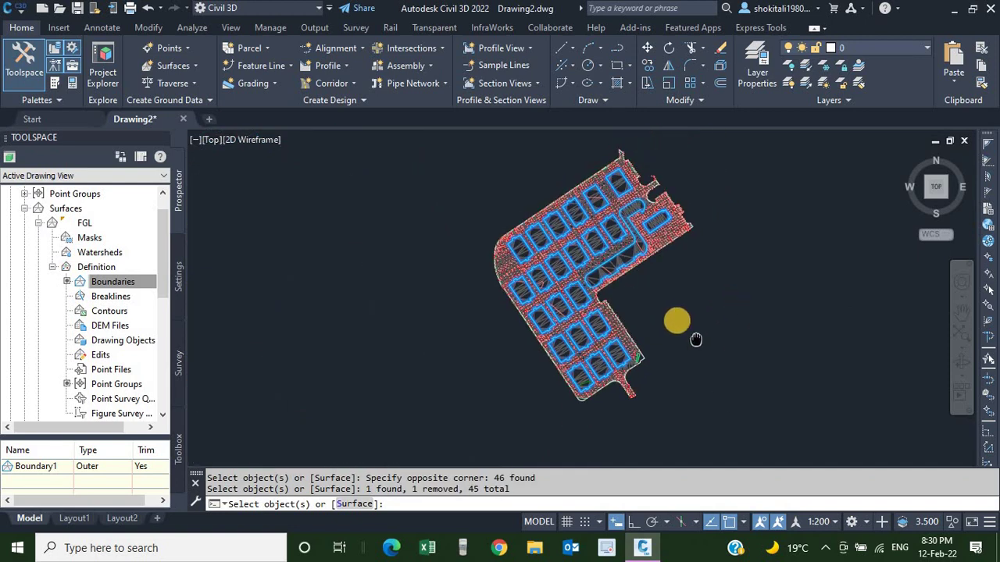
scroll(662, 242, "up", 1)
scroll(663, 242, "up", 1)
scroll(702, 313, "down", 1)
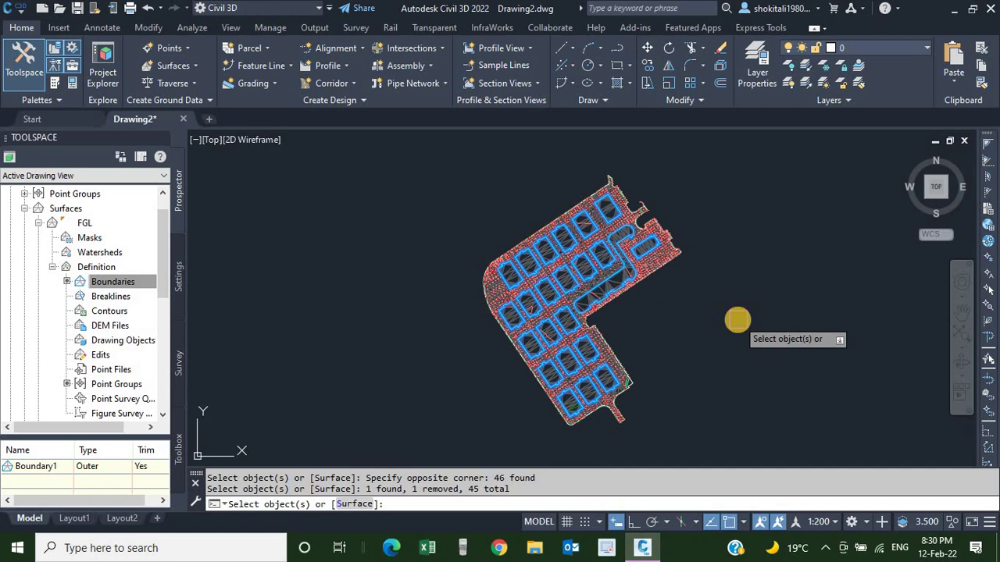
key("Return")
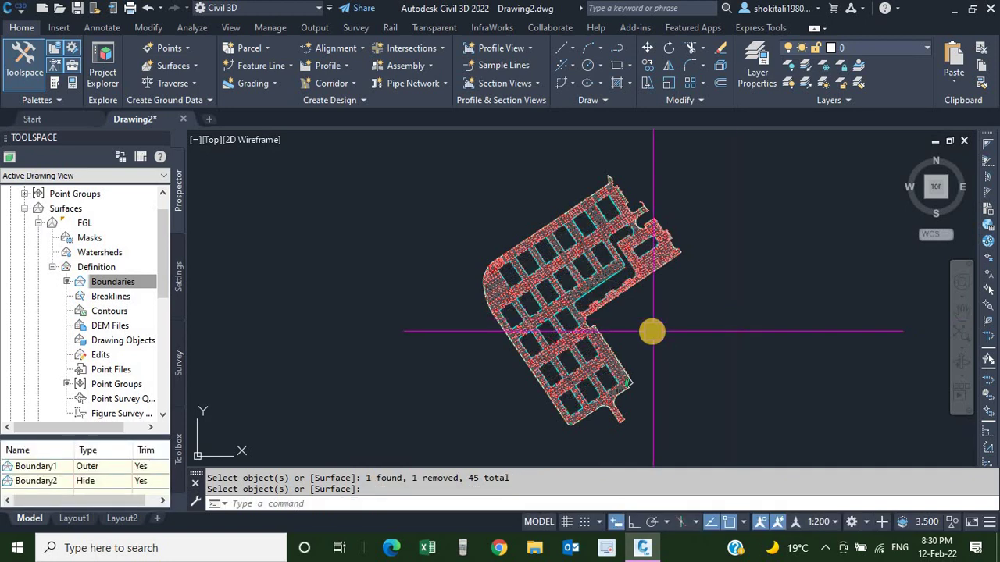
scroll(614, 276, "up", 2)
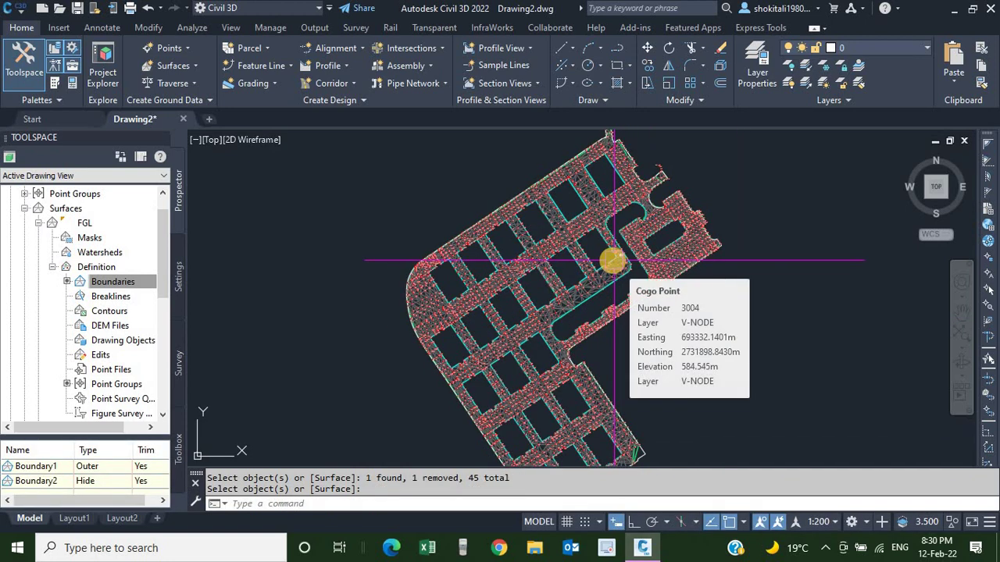
scroll(629, 297, "down", 4)
scroll(617, 293, "up", 1)
scroll(602, 265, "up", 1)
scroll(598, 273, "up", 1)
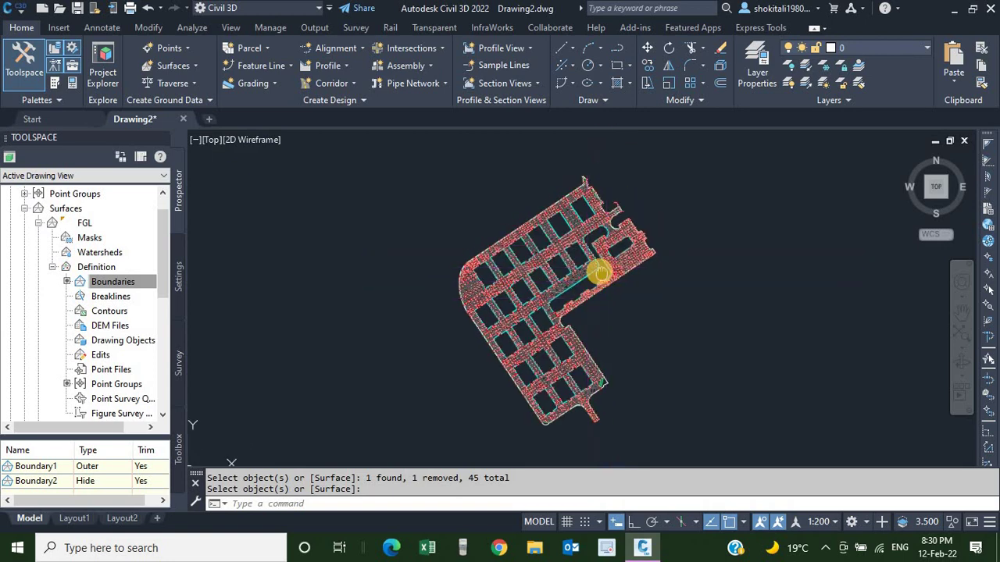
Step: Open the Volumes Dashboard and start a new volume surface, editing its name
left_click(201, 26)
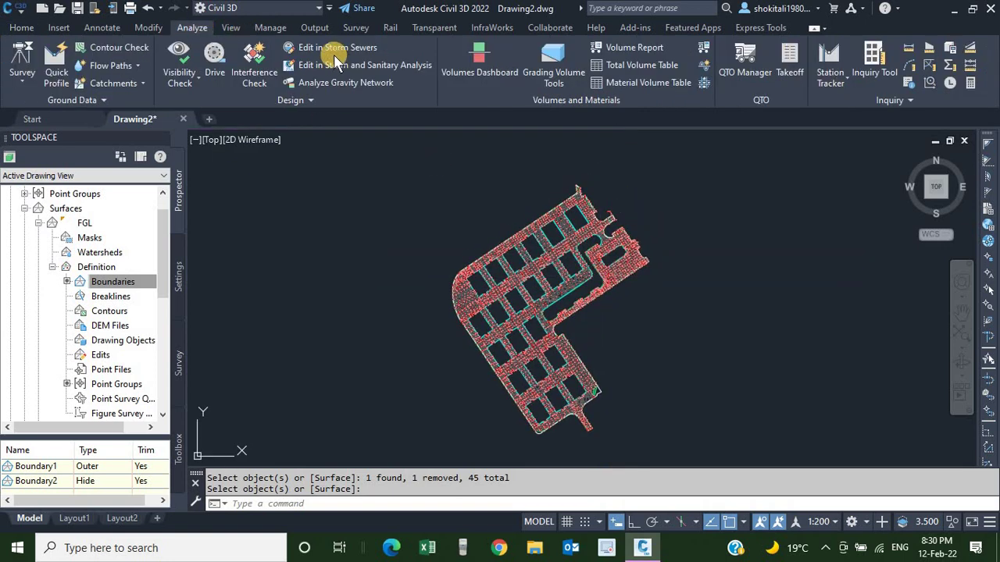
left_click(472, 73)
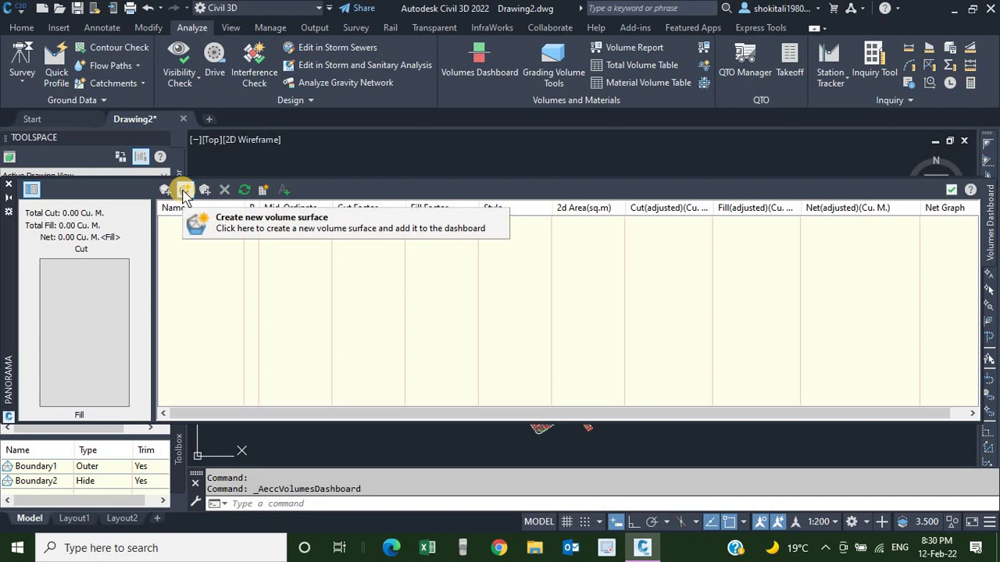
left_click(185, 191)
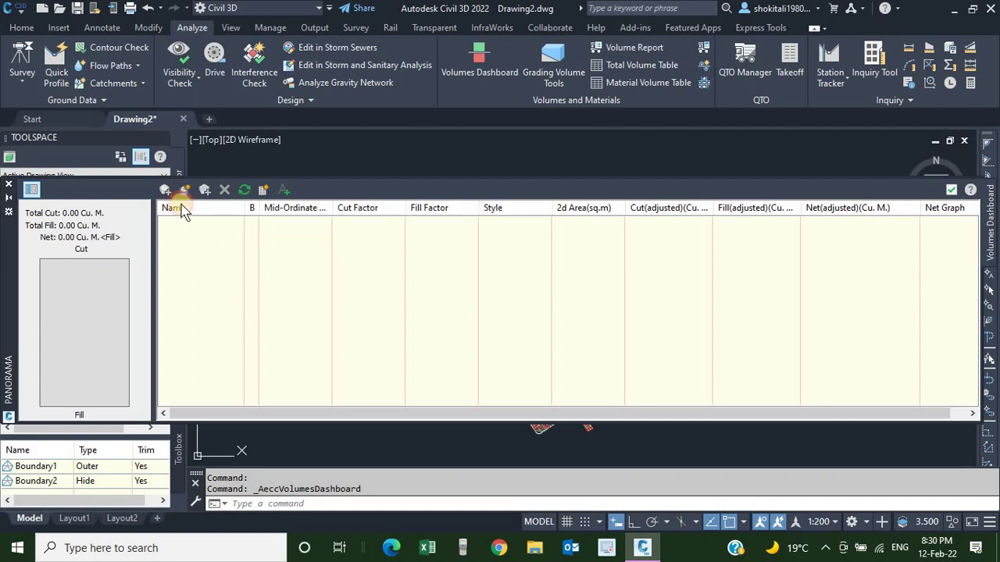
left_click(629, 226)
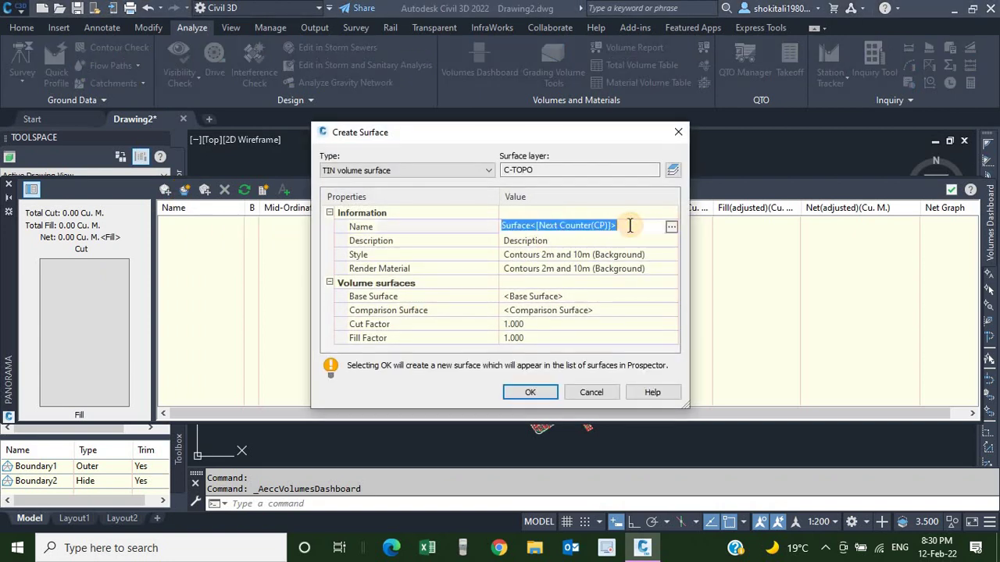
type("Volume surface")
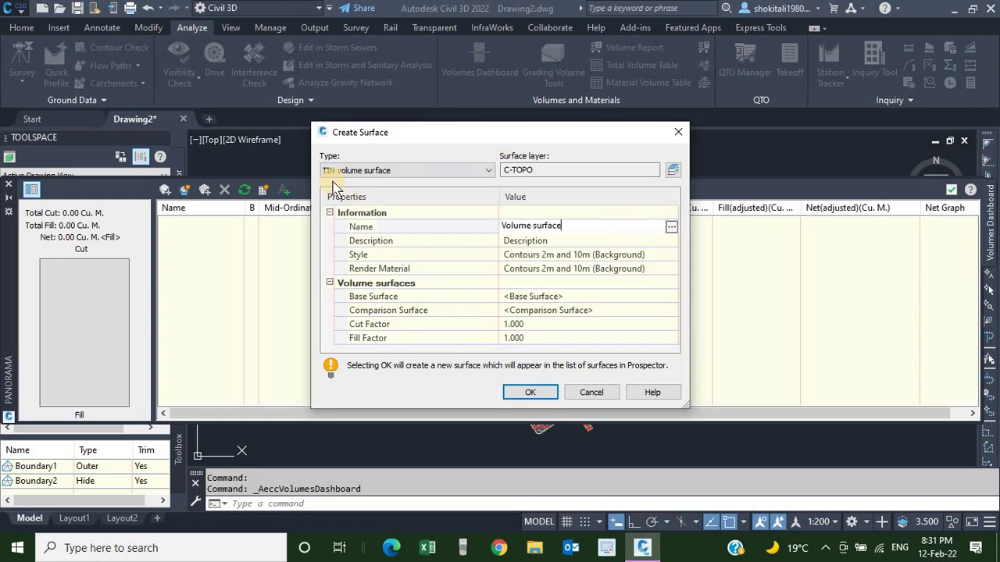
Step: Create a TIN volume surface with NGL as base and FGL as comparison
left_click(408, 168)
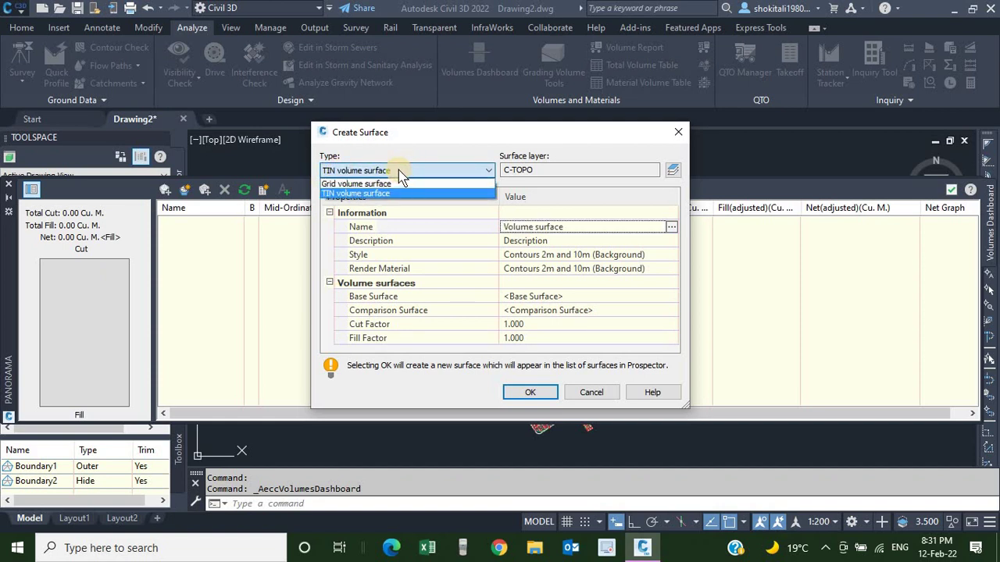
left_click(398, 170)
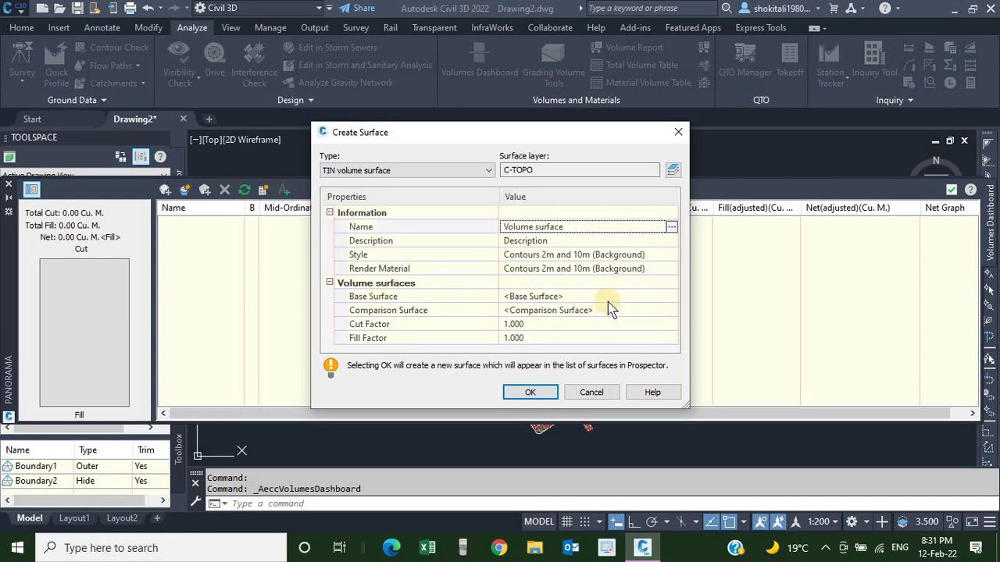
left_click(671, 298)
left_click(672, 299)
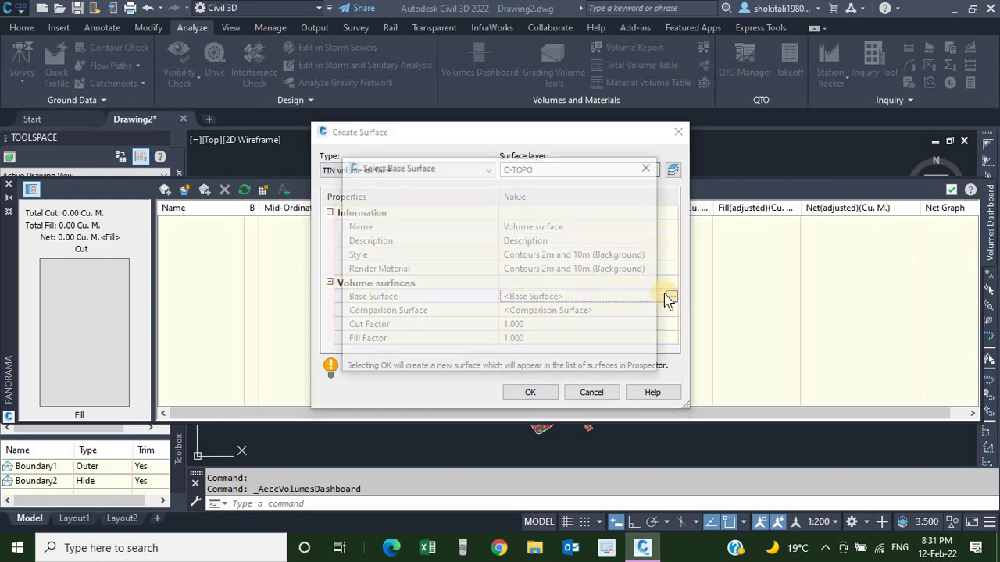
left_click(372, 227)
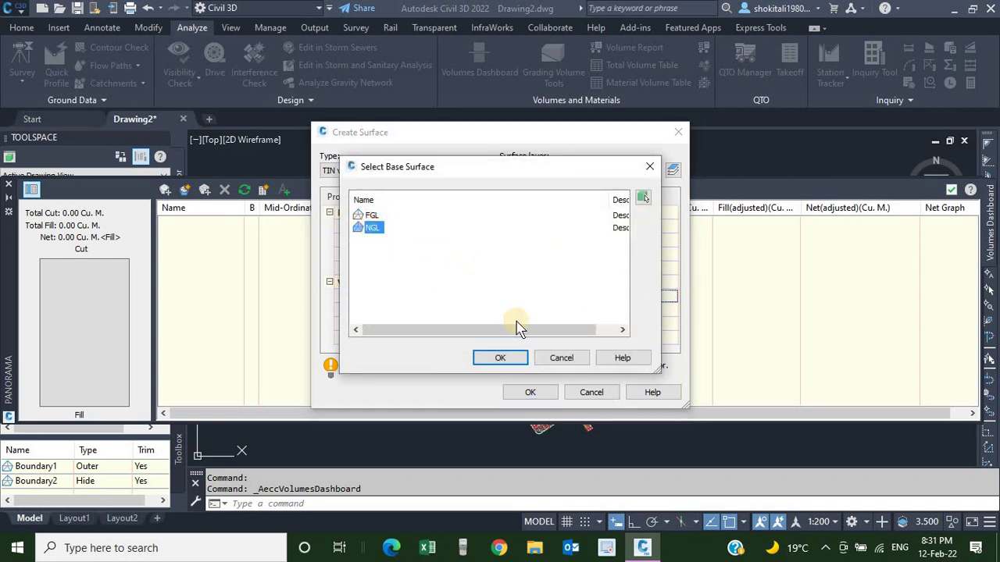
left_click(502, 358)
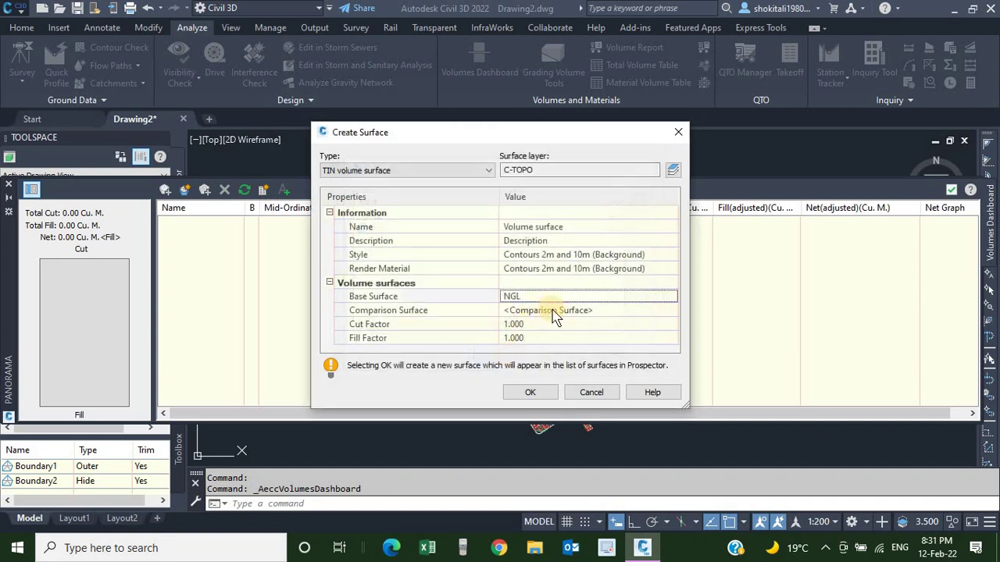
left_click(646, 311)
left_click(672, 312)
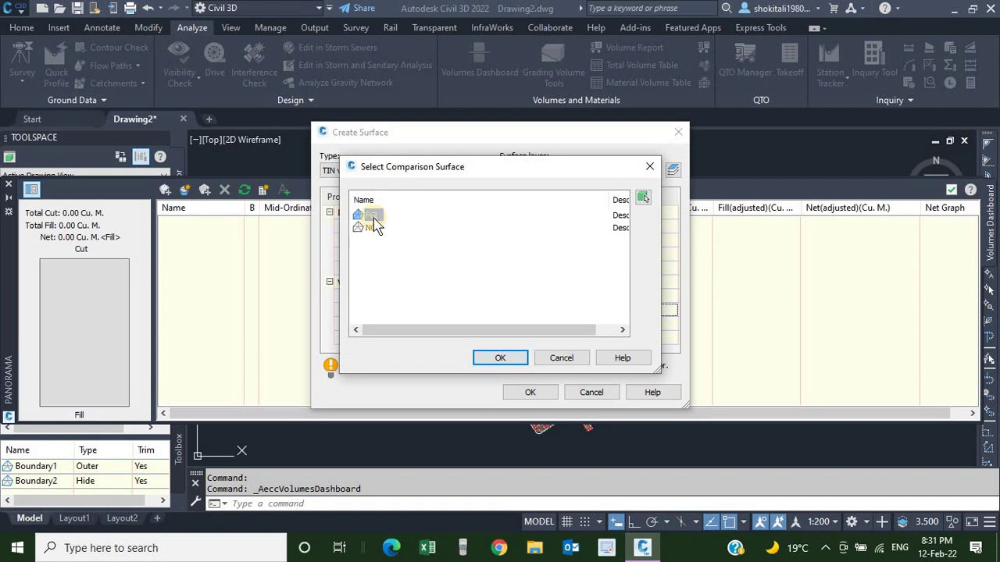
left_click(512, 358)
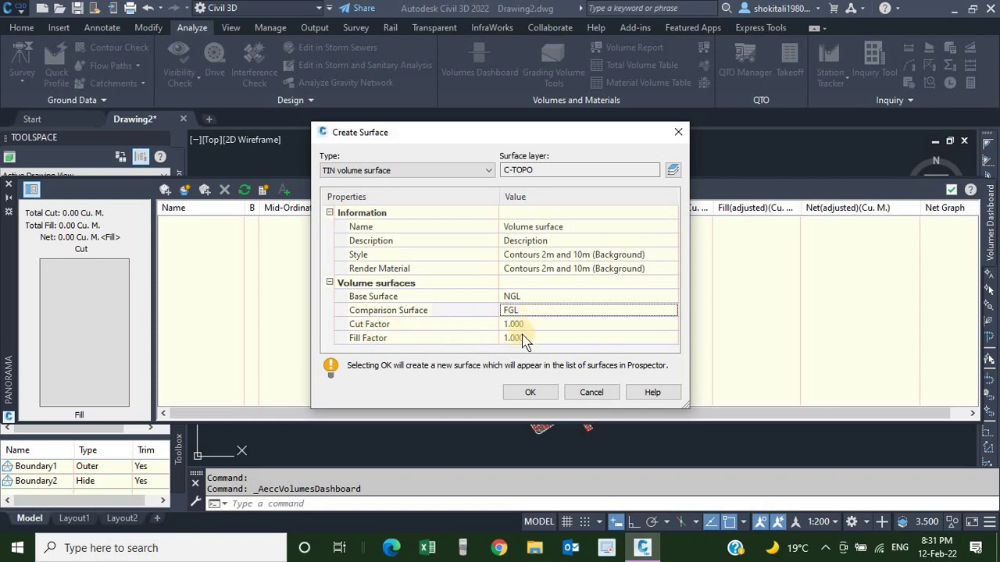
left_click(534, 393)
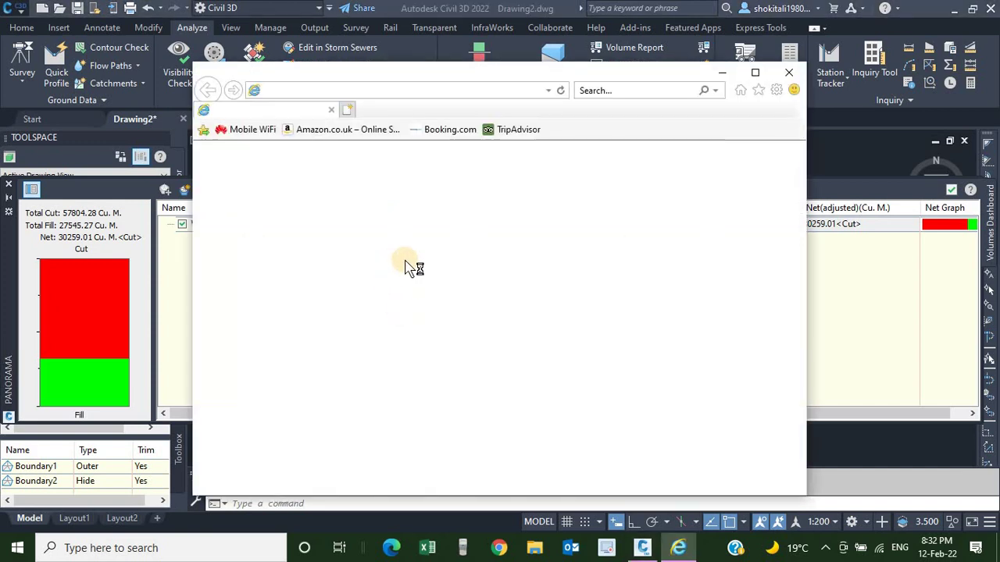
Step: View the Cut/Fill Report full-screen, select all its text, then minimize Internet Explorer
left_click(755, 74)
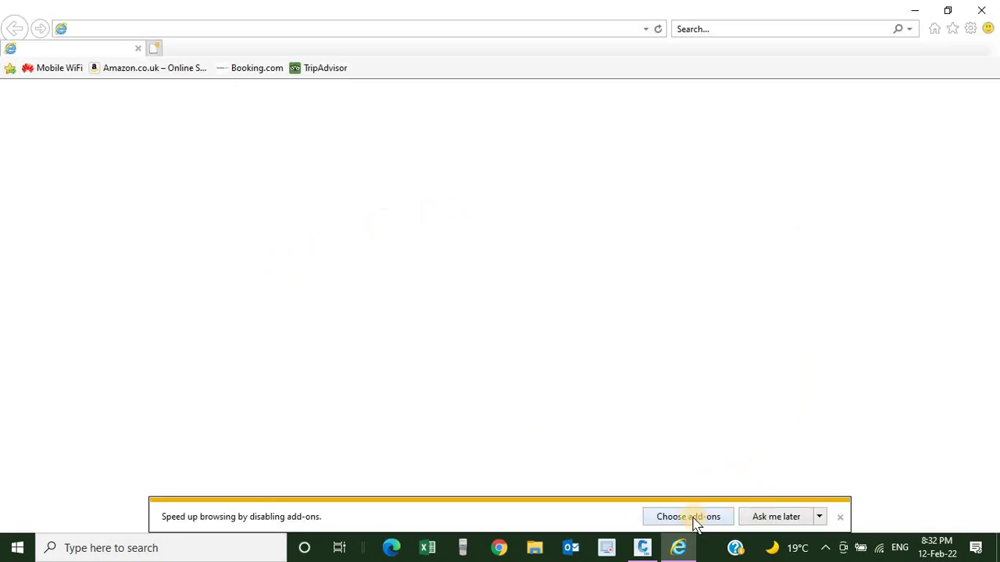
left_click(840, 519)
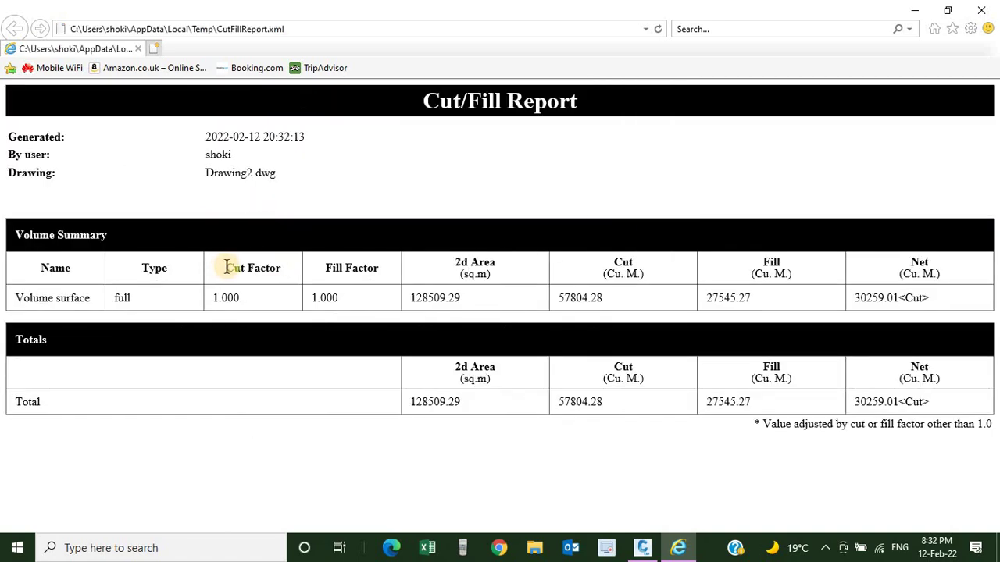
left_click_drag(226, 268, 268, 270)
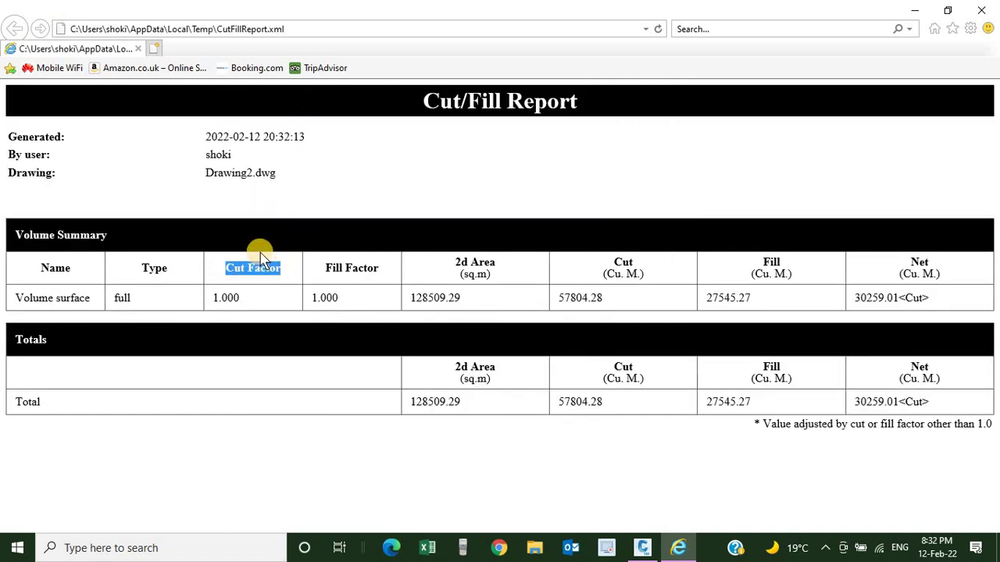
key("ctrl+a")
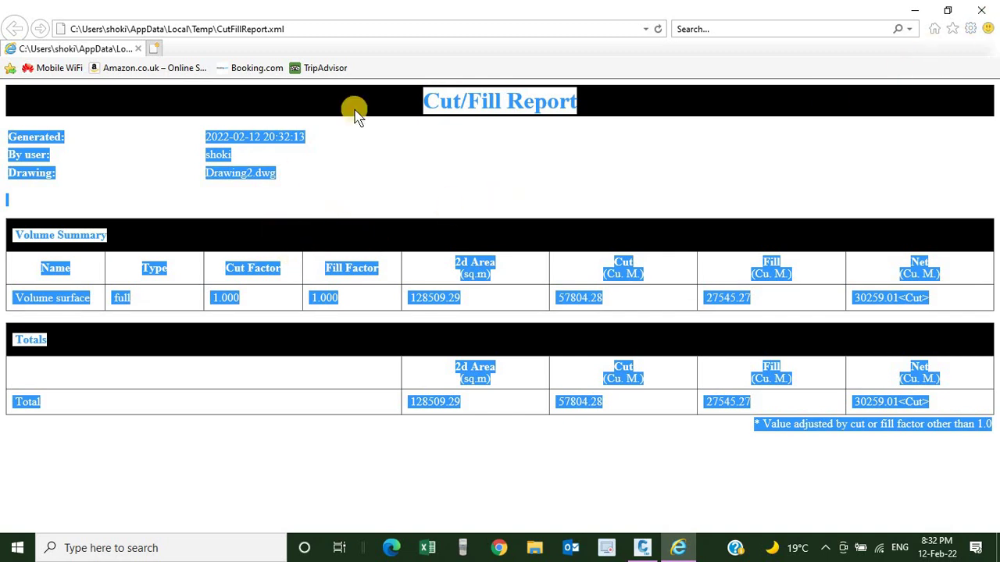
left_click(919, 11)
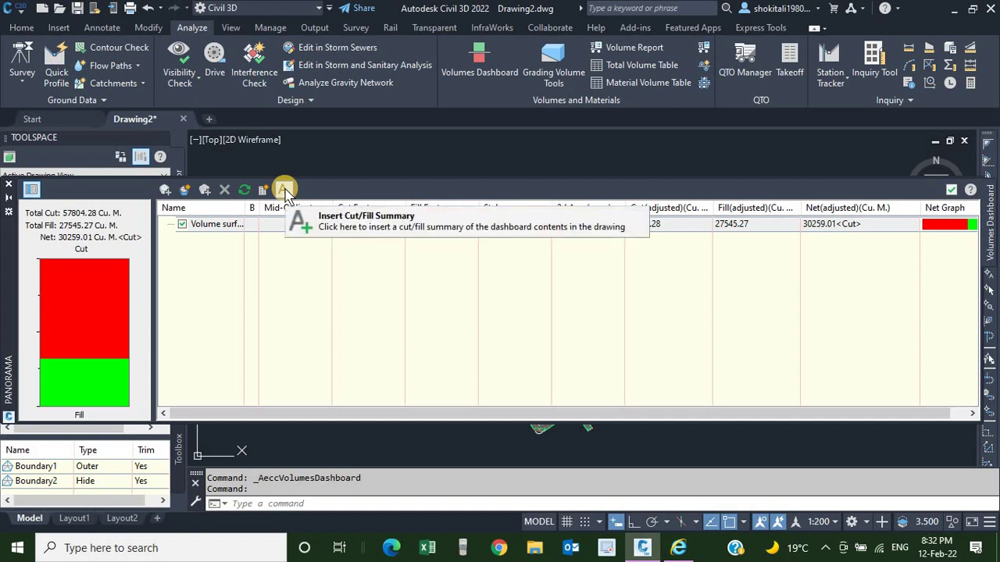
Step: Place the Cut/Fill Summary table at a picked point in the drawing
left_click(285, 190)
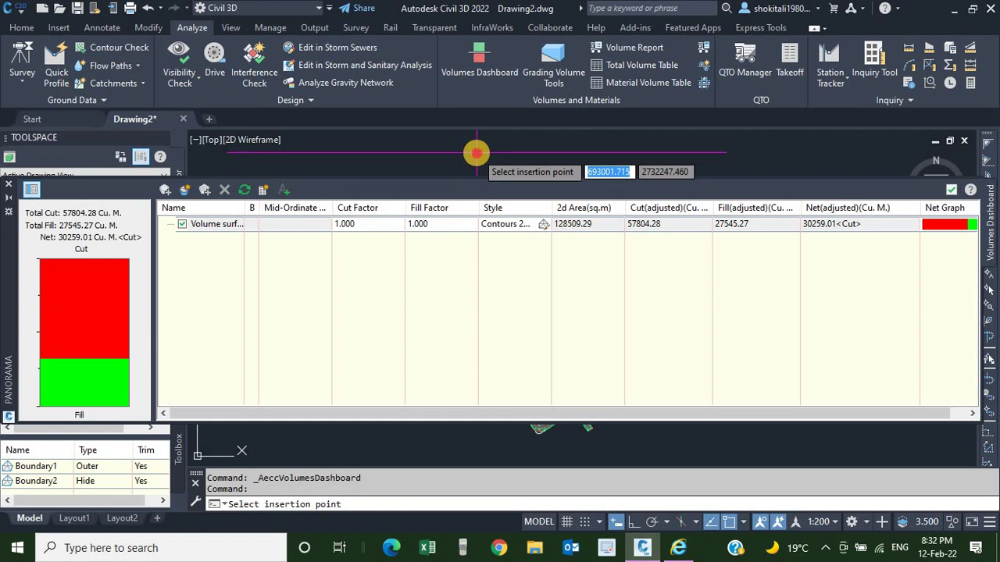
left_click(476, 153)
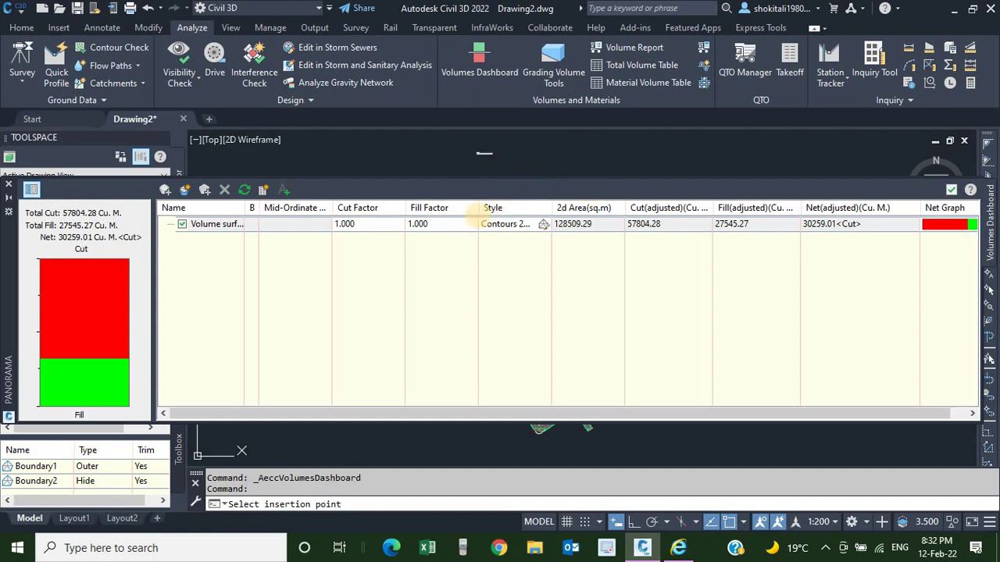
key("Escape")
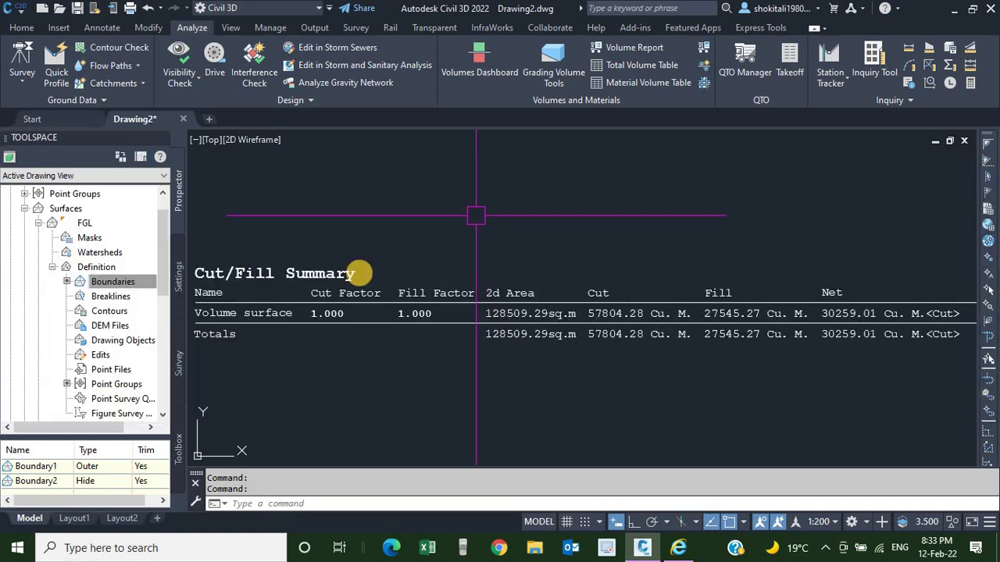
Step: Start moving the summary table with M, then cancel the move
scroll(446, 292, "down", 4)
scroll(446, 291, "down", 3)
scroll(457, 300, "down", 2)
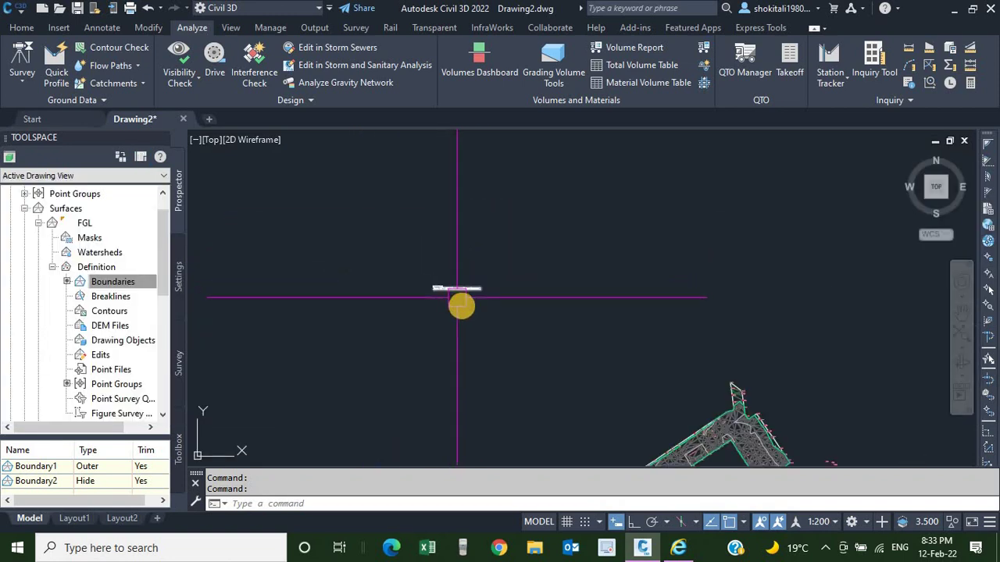
type("m")
key("Return")
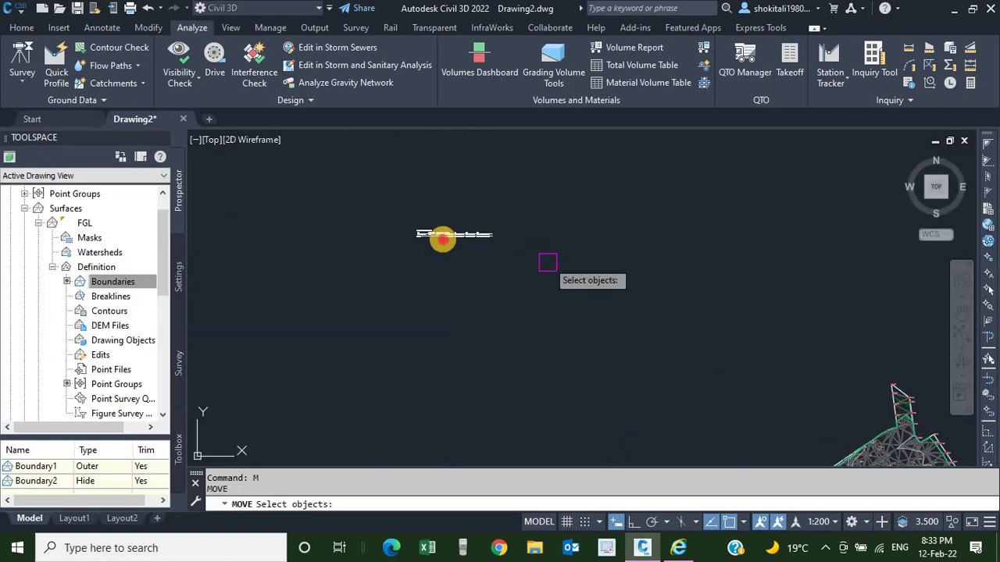
left_click(543, 259)
left_click(430, 240)
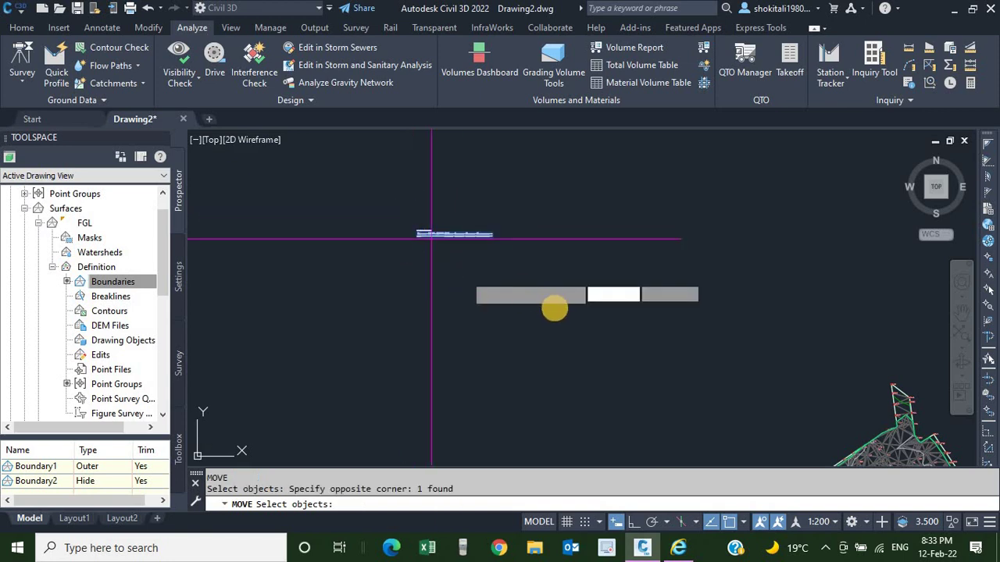
key("Return")
scroll(553, 283, "up", 3)
left_click(435, 242)
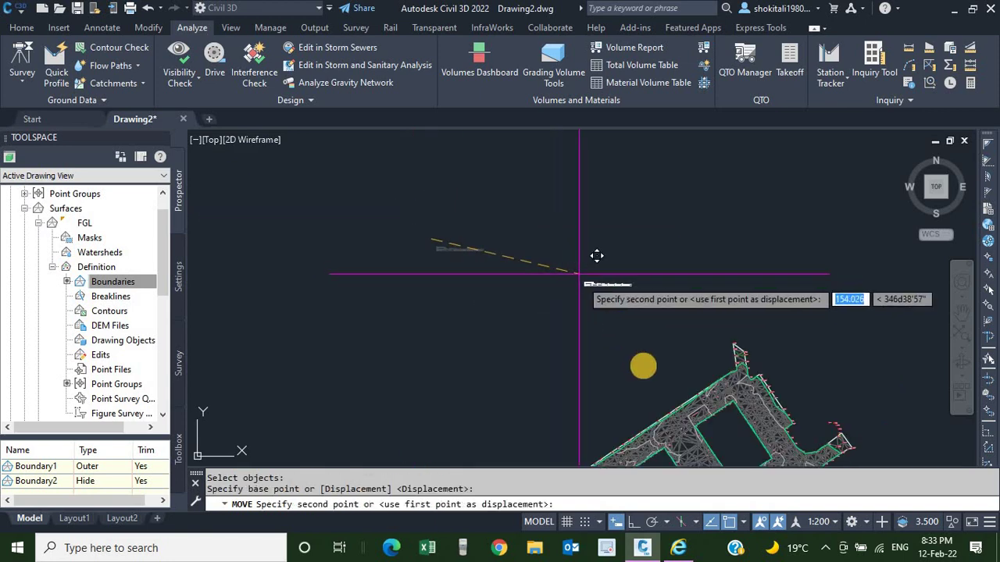
middle_click_drag(642, 364, 614, 336)
scroll(577, 320, "up", 2)
scroll(538, 304, "up", 3)
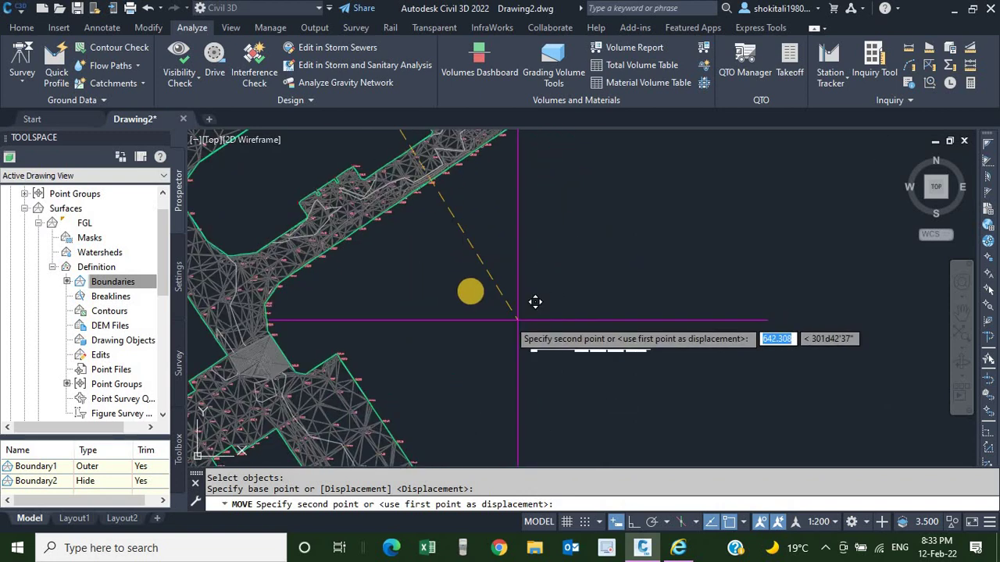
scroll(492, 273, "up", 2)
key("Escape")
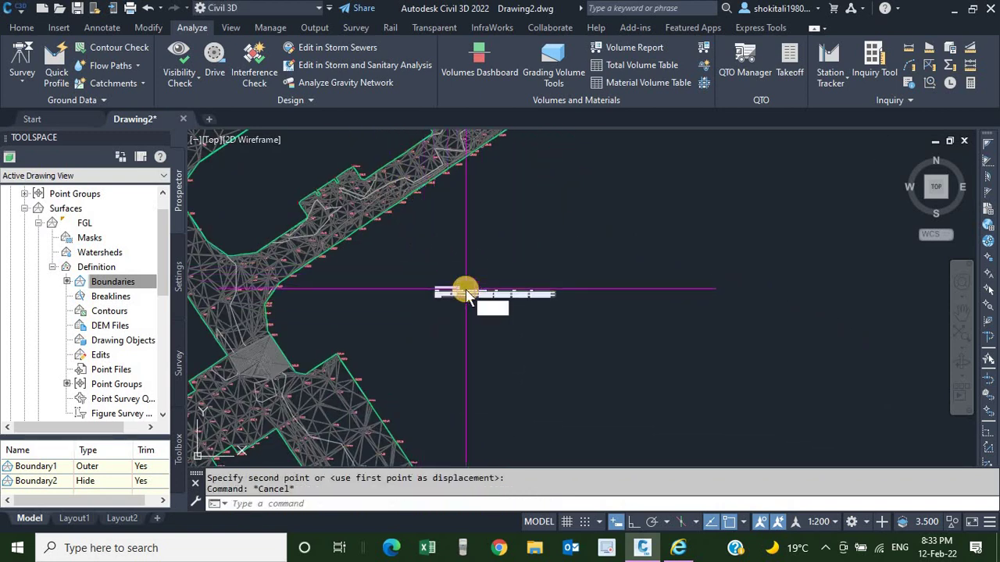
Step: Rotate the Cut/Fill Summary table to match the site's diagonal edge
type("o")
key("Return")
left_click(551, 327)
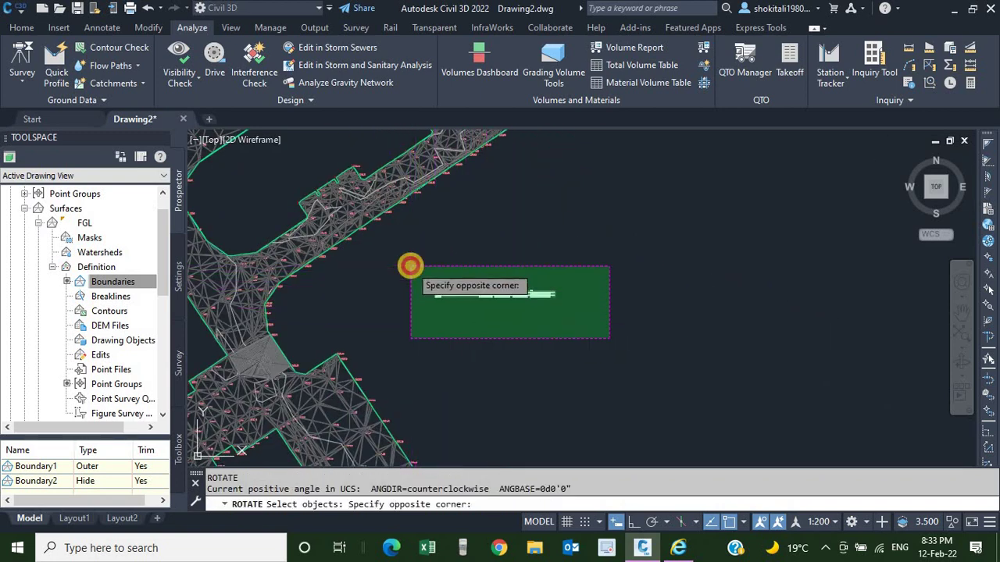
left_click(409, 263)
scroll(425, 301, "up", 5)
key("Return")
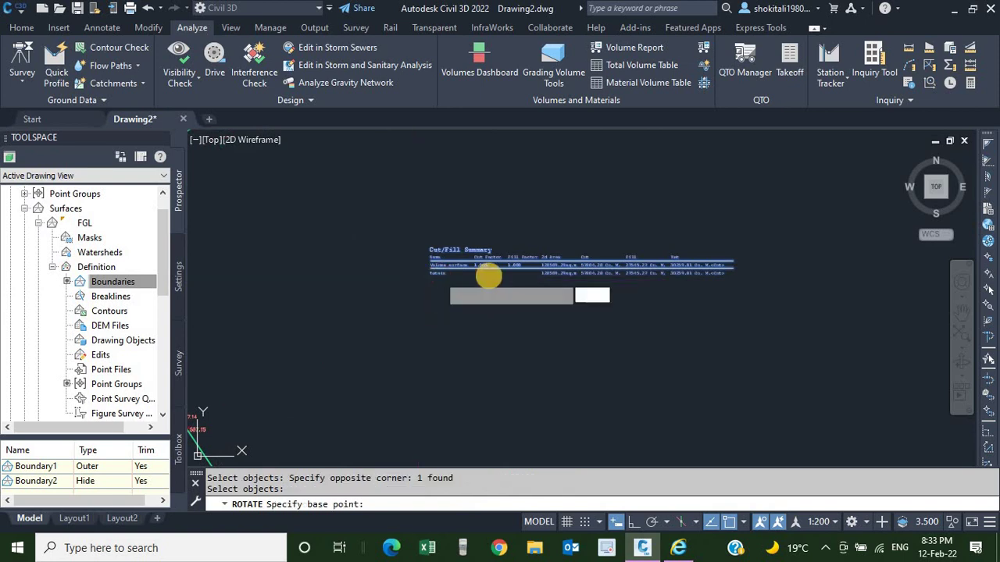
left_click(486, 274)
scroll(507, 271, "down", 5)
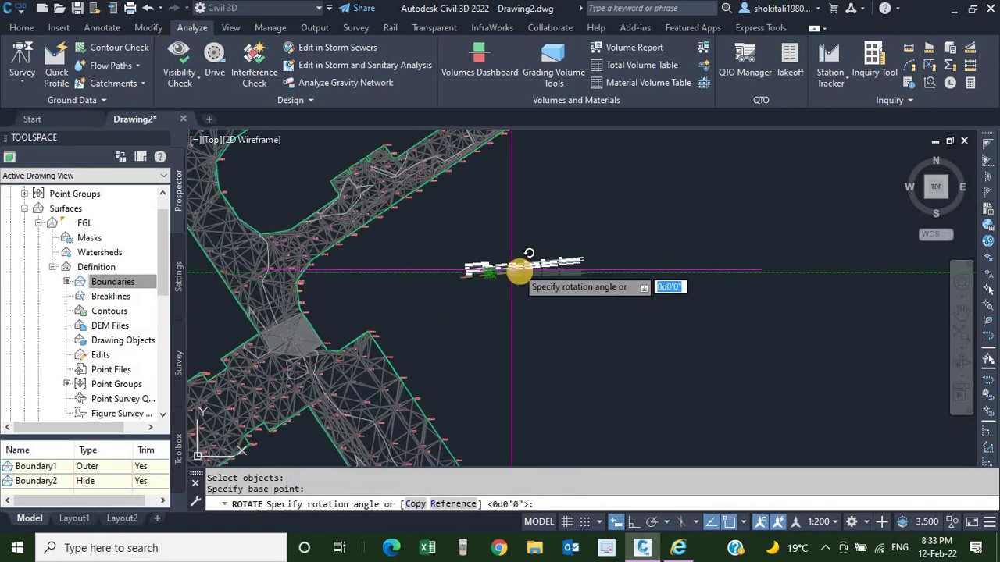
left_click(553, 212)
type("SC")
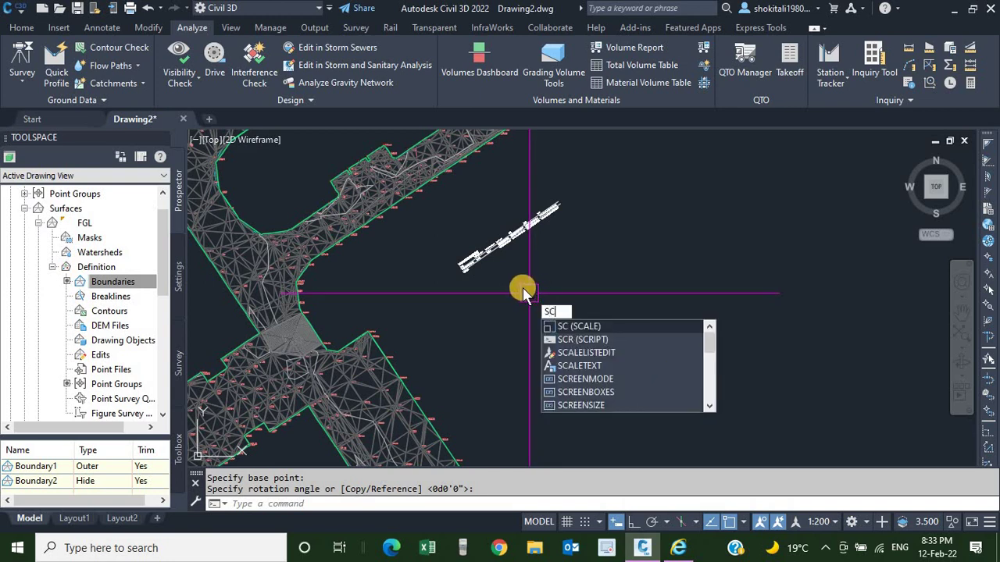
key("Return")
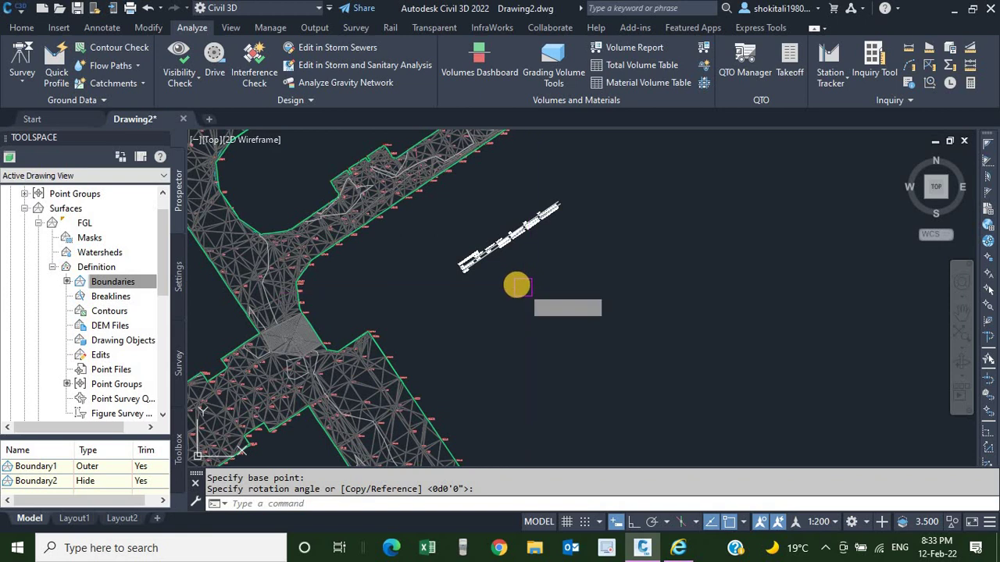
left_click(476, 262)
left_click(462, 264)
key("Return")
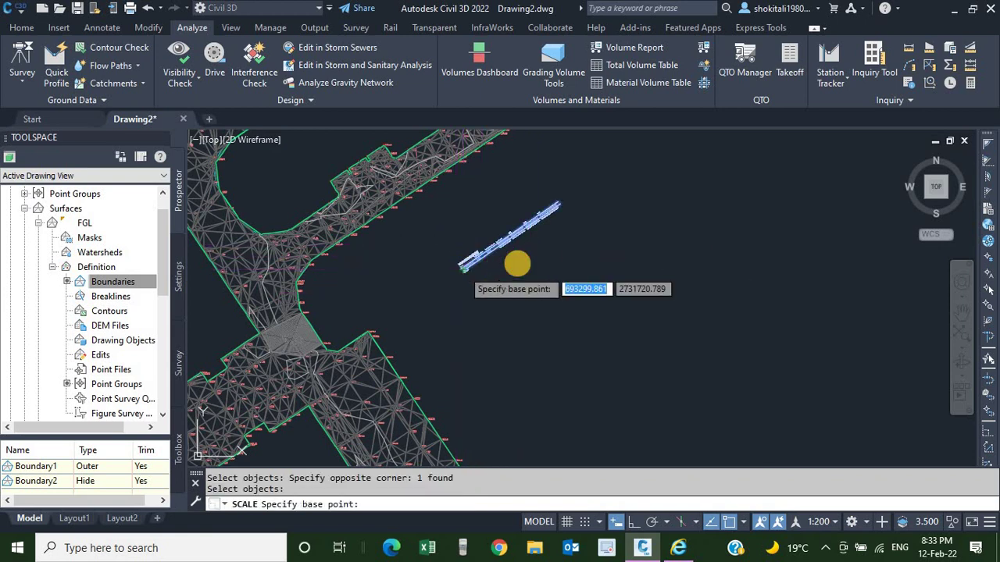
left_click(462, 268)
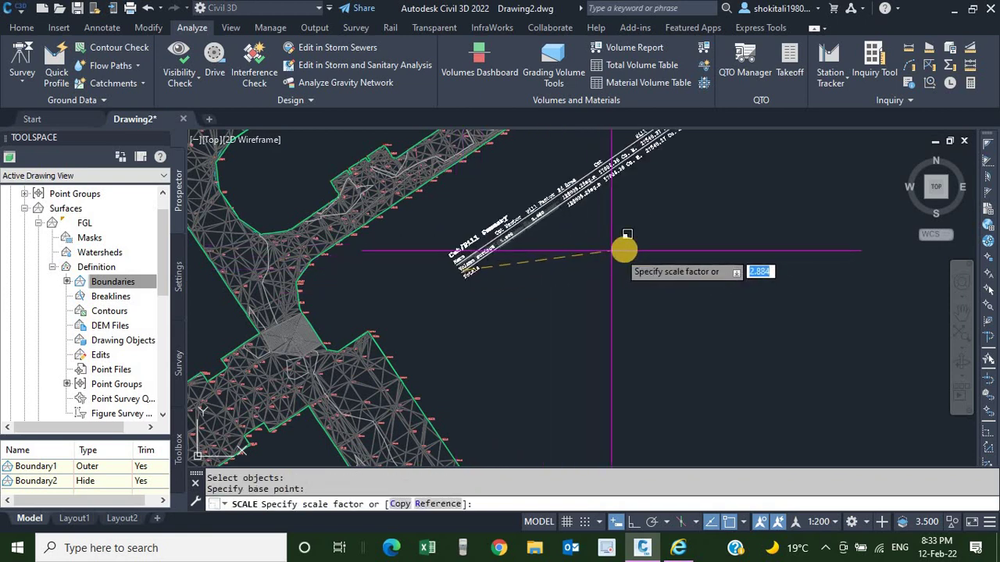
scroll(621, 247, "down", 4)
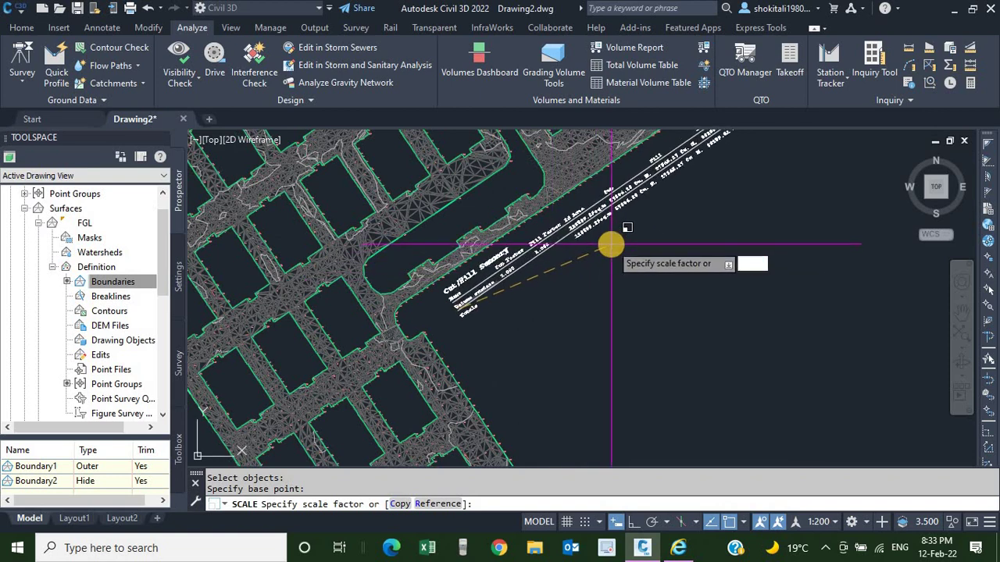
left_click(617, 244)
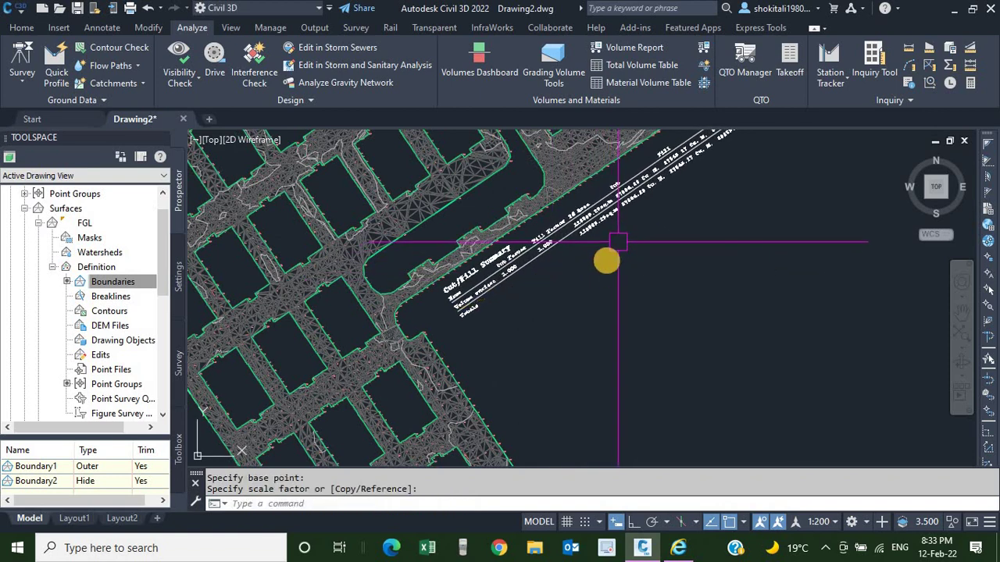
scroll(665, 261, "down", 3)
scroll(592, 264, "down", 2)
scroll(591, 263, "up", 6)
scroll(592, 263, "up", 5)
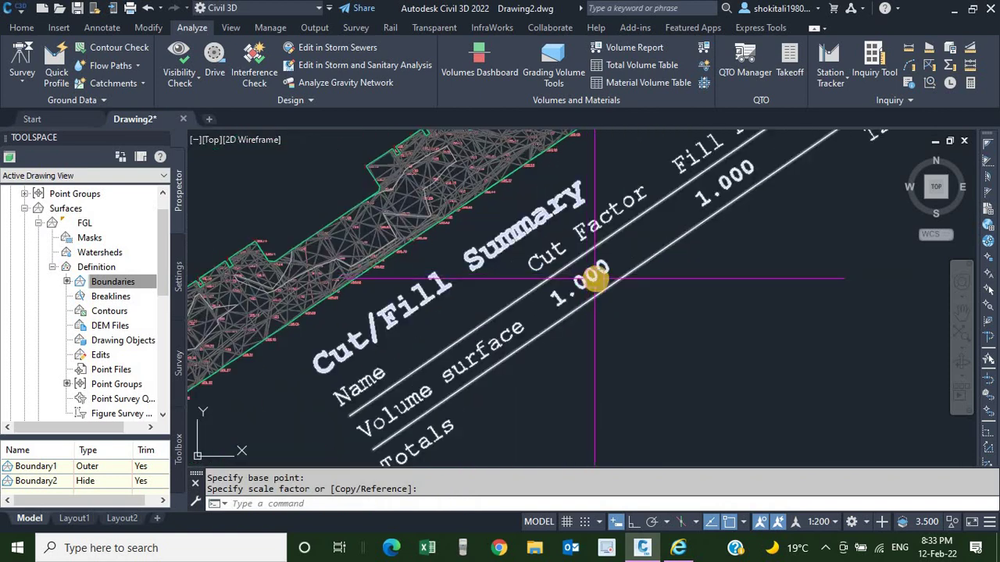
mouse_move(412, 395)
middle_mouse_down()
mouse_move(578, 260)
mouse_move(321, 448)
middle_mouse_up()
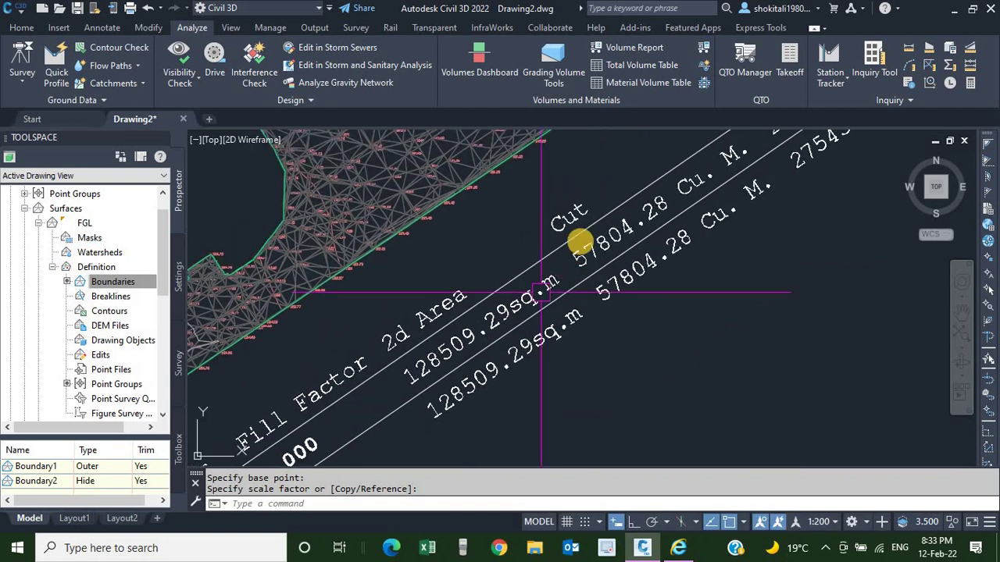
middle_click_drag(692, 207, 509, 346)
scroll(625, 268, "down", 1)
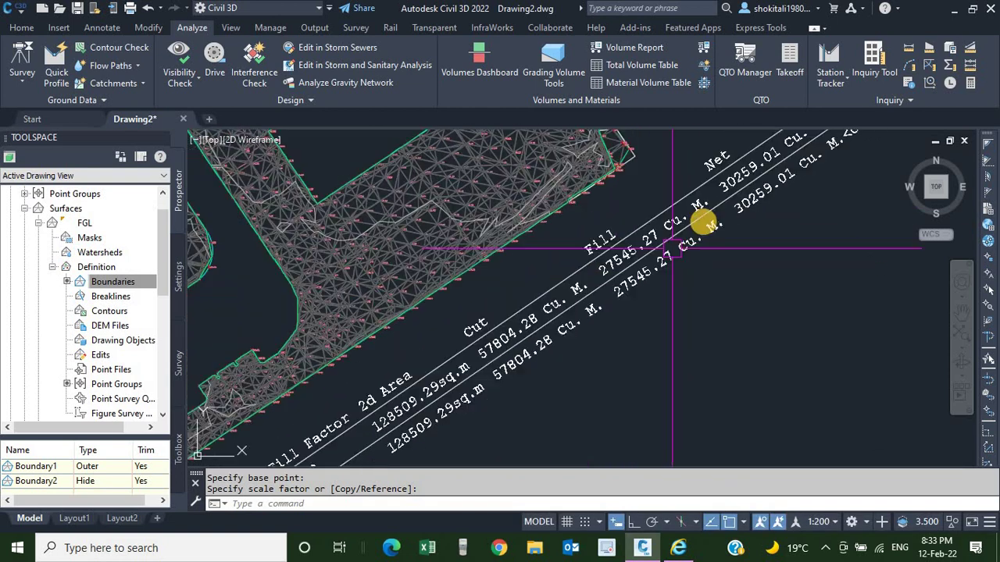
middle_click_drag(705, 218, 535, 313)
middle_click_drag(639, 199, 585, 245)
scroll(585, 246, "up", 2)
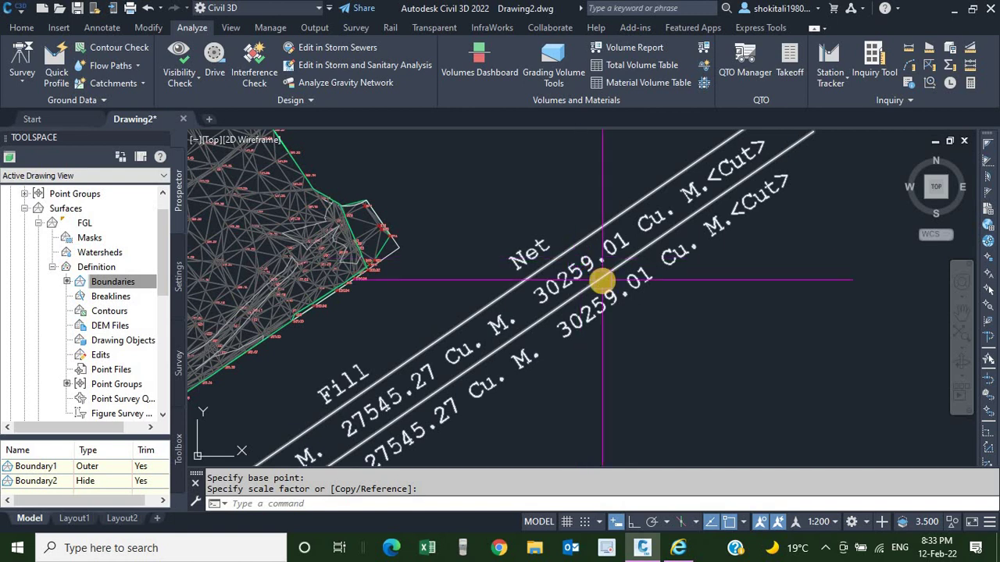
scroll(585, 273, "down", 5)
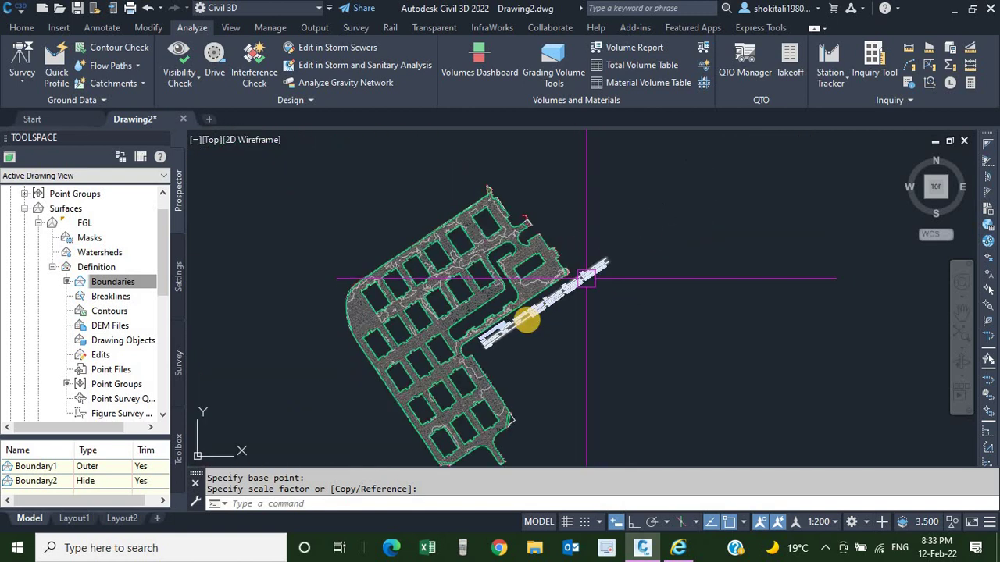
middle_click_drag(528, 319, 521, 328)
scroll(532, 262, "up", 2)
scroll(531, 262, "up", 3)
scroll(531, 258, "up", 2)
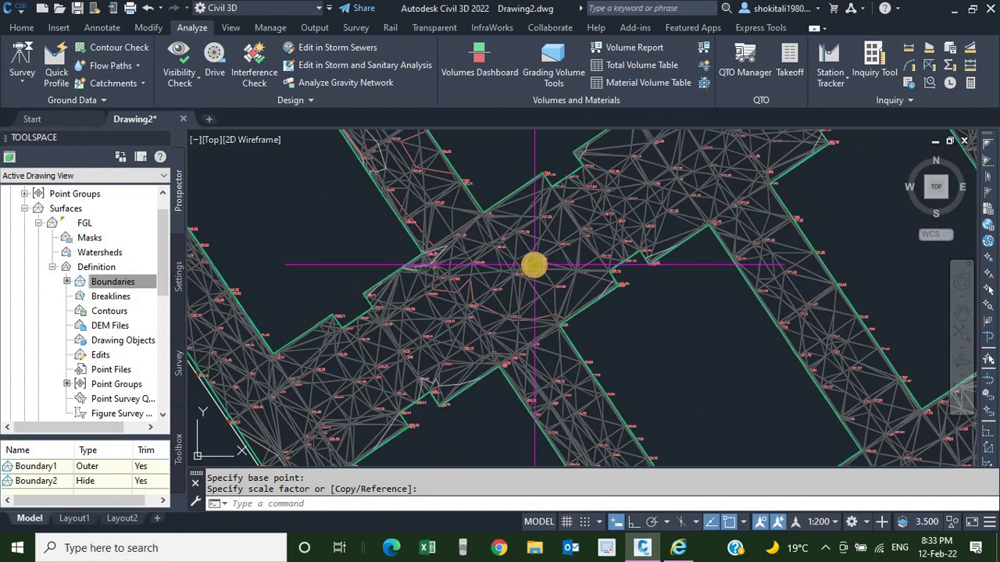
Step: Collapse FGL in Prospector and right-click the Volume surface under Surfaces
scroll(531, 255, "up", 2)
left_click(101, 282)
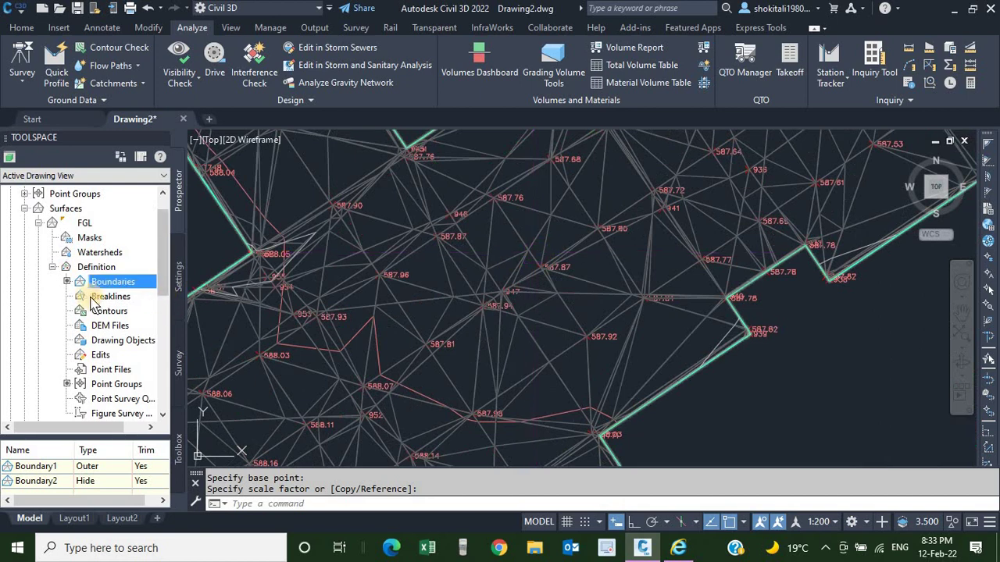
left_click(52, 268)
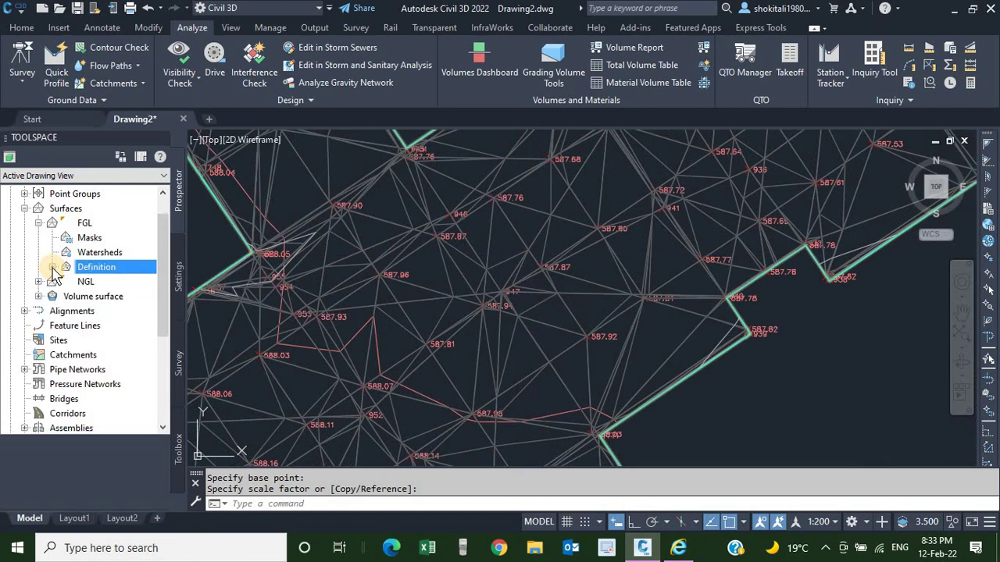
left_click(39, 222)
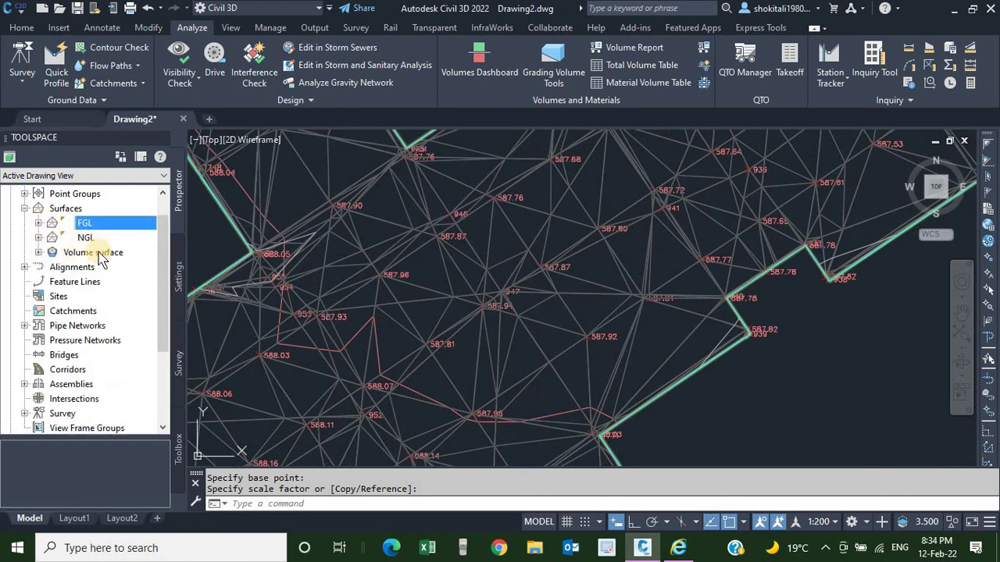
left_click(92, 254)
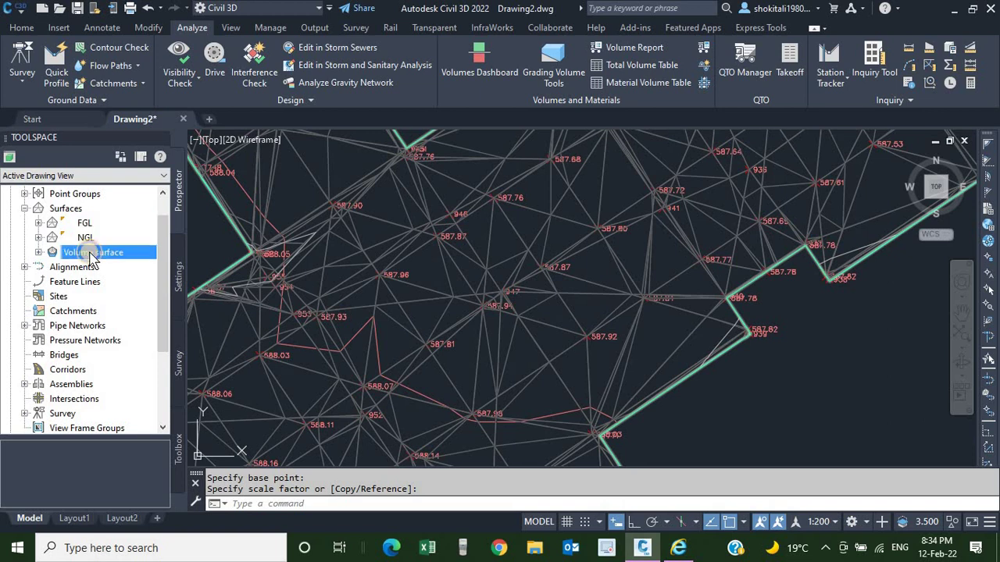
right_click(92, 257)
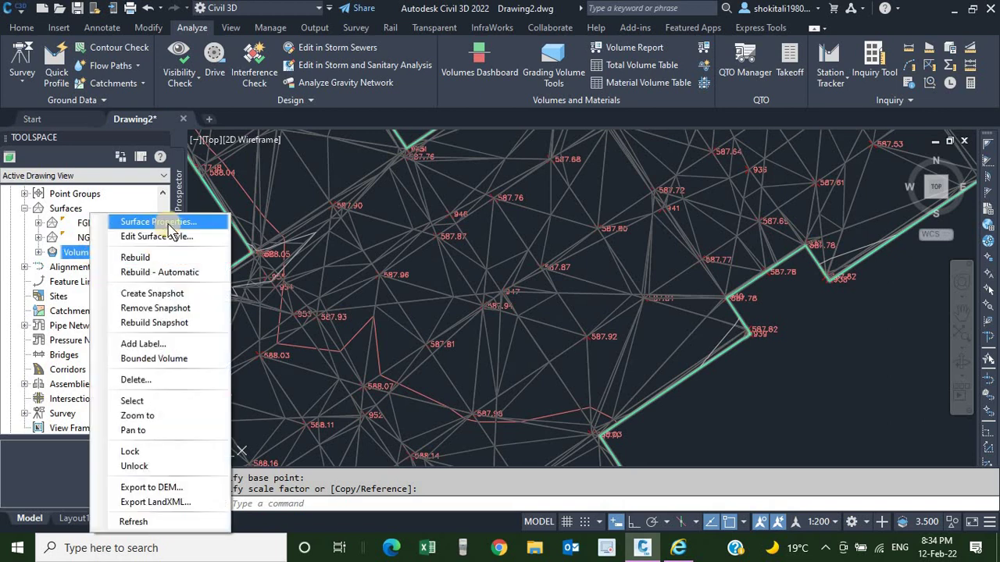
Step: In the Volume surface's properties, compute 2 elevation analysis ranges
left_click(167, 224)
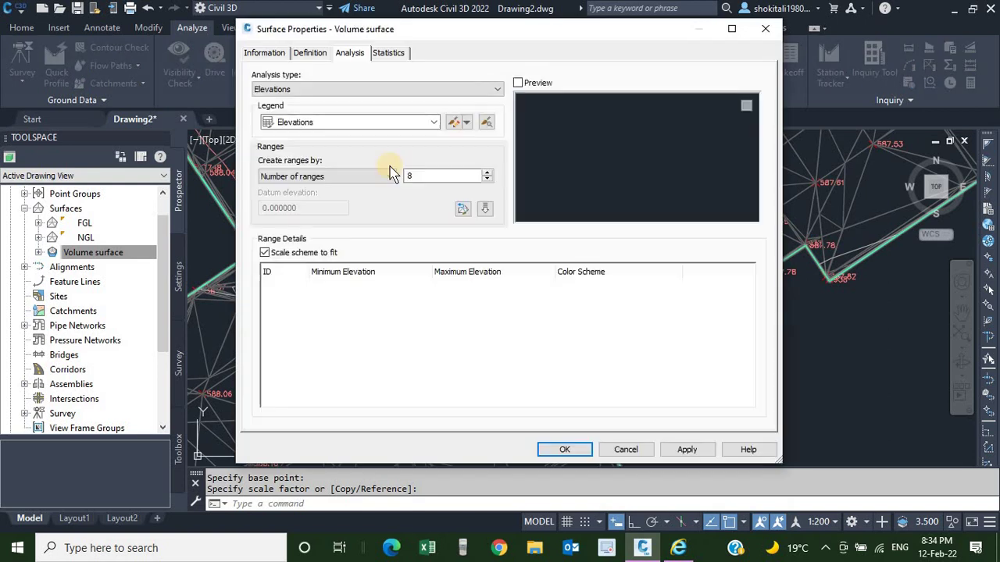
left_click(267, 53)
left_click(320, 55)
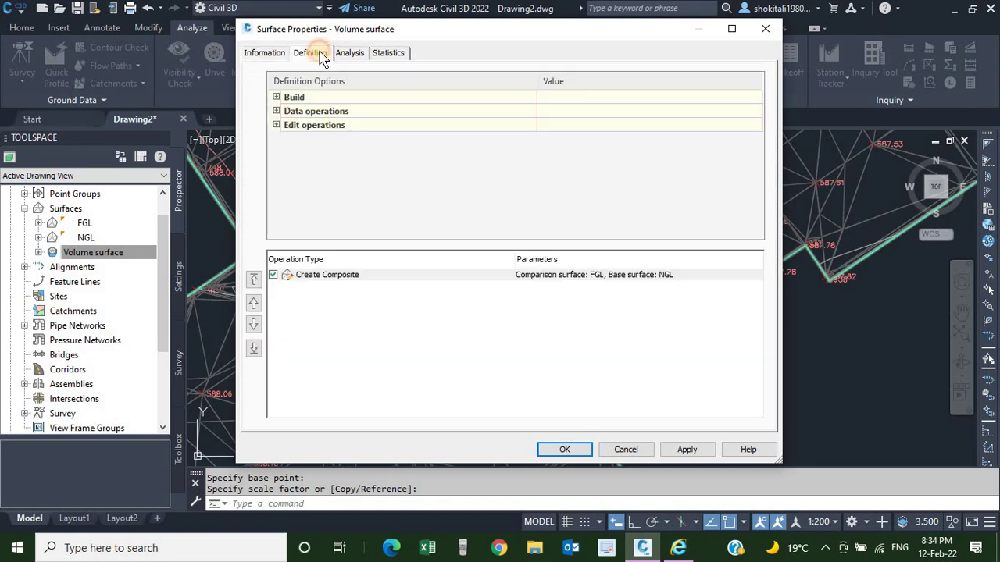
left_click(348, 55)
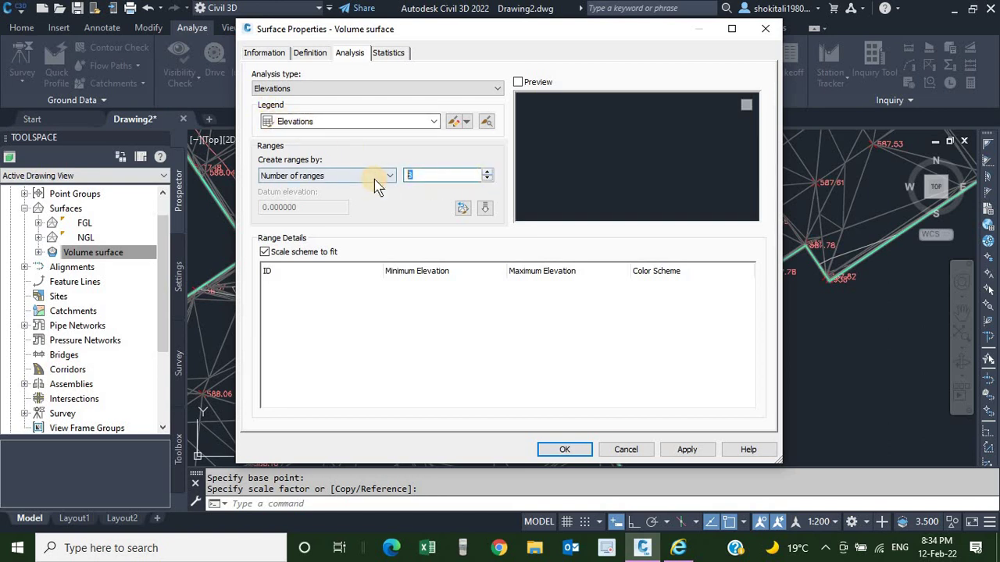
type("2")
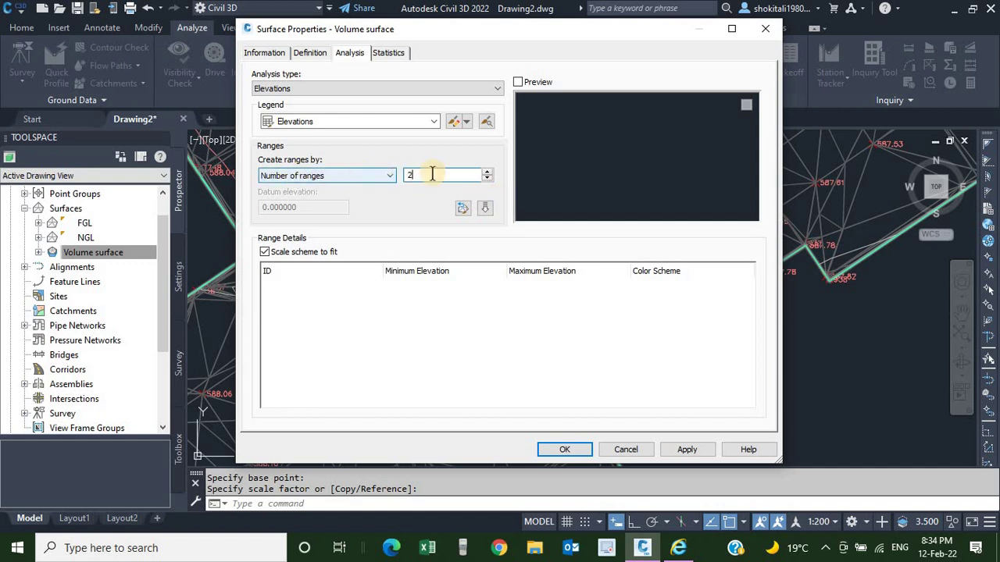
left_click(486, 209)
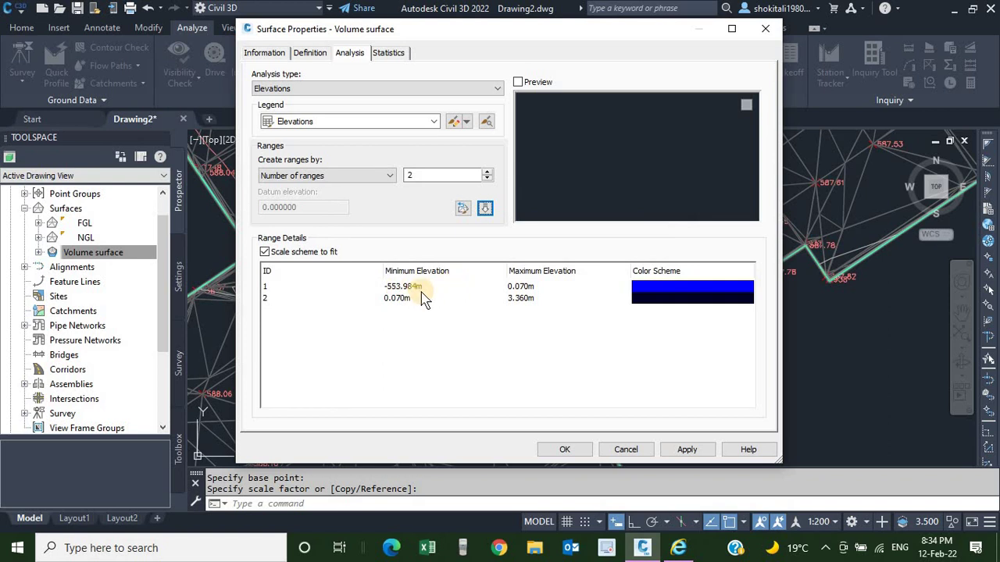
Step: Set the first range's maximum elevation to 0 and colour it red
left_click(537, 289)
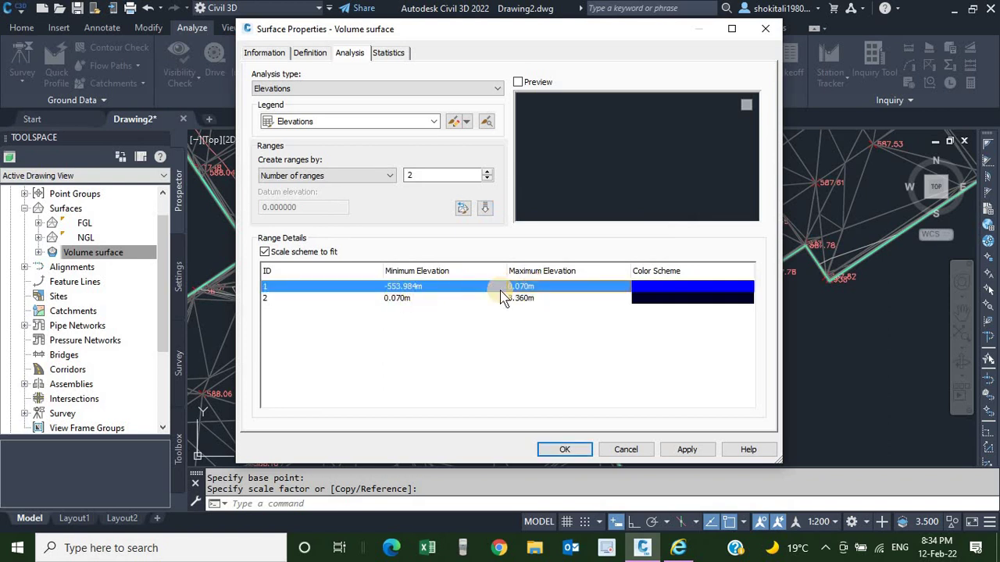
left_click(539, 287)
left_click_drag(541, 287, 457, 308)
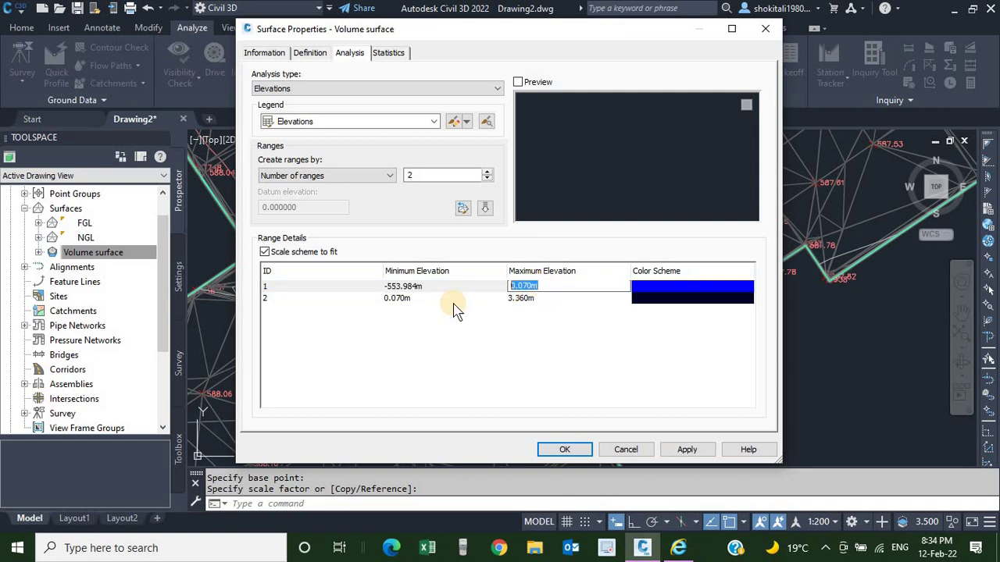
type("0")
left_click(647, 290)
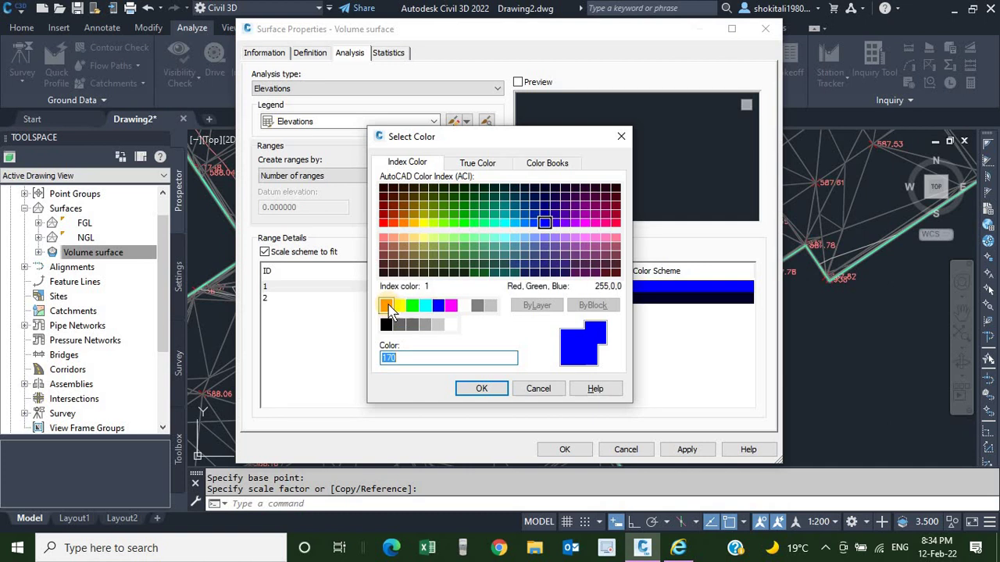
left_click(387, 306)
left_click(484, 388)
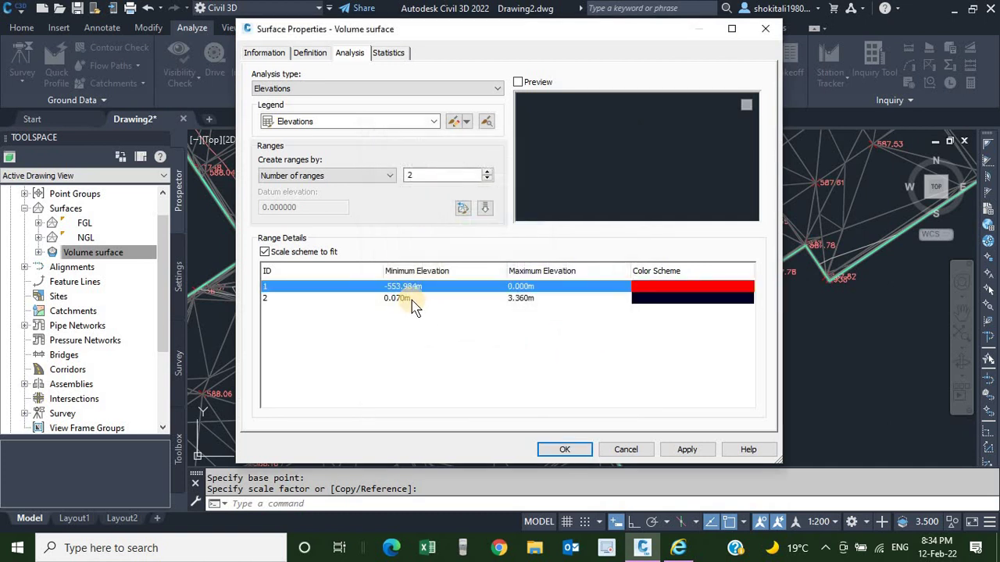
Step: Start the second range at 0.000m, colour it green, and apply the ranges
left_click(418, 300)
left_click(418, 298)
type("0")
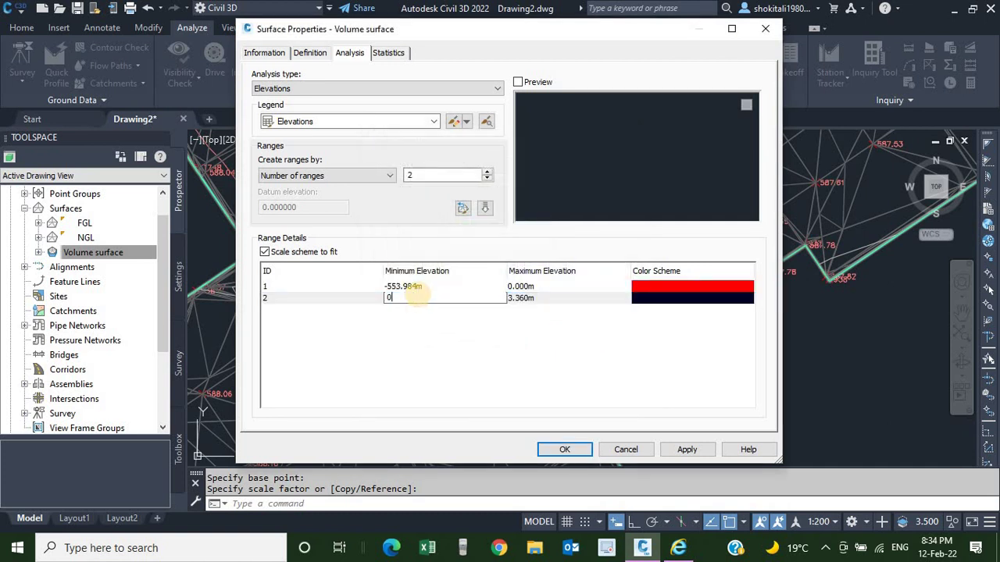
left_click(656, 303)
left_click(660, 303)
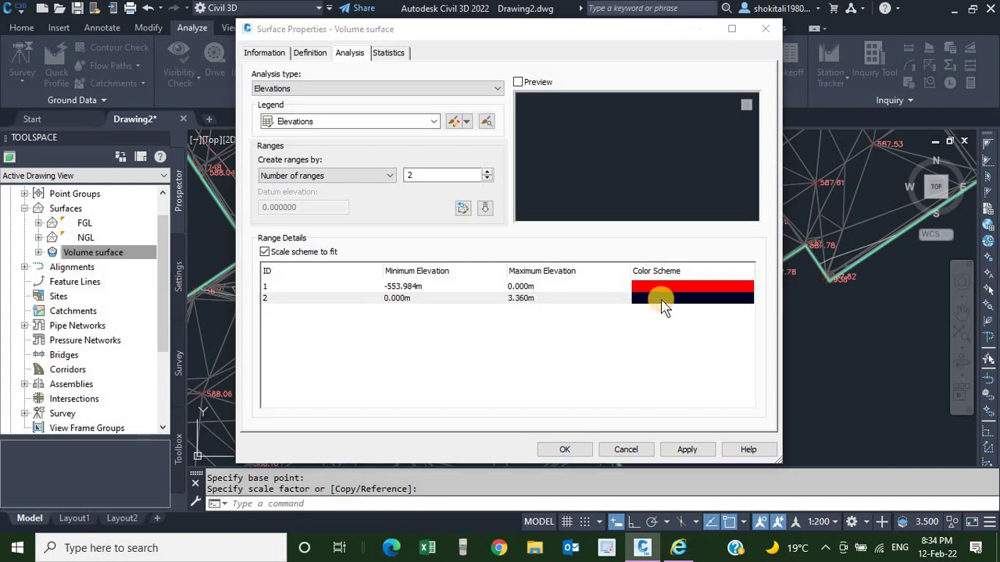
left_click(412, 306)
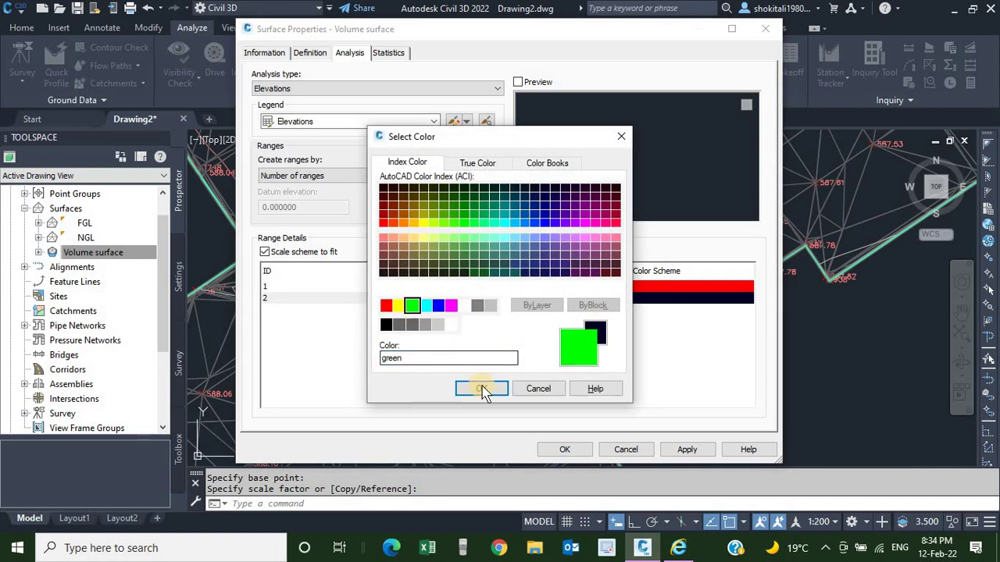
left_click(481, 388)
left_click(686, 450)
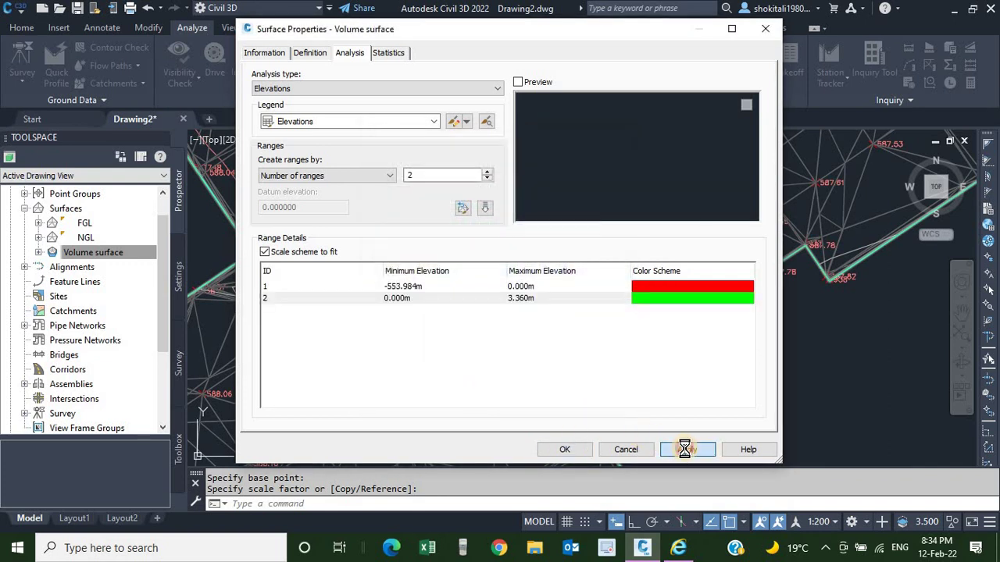
left_click(574, 451)
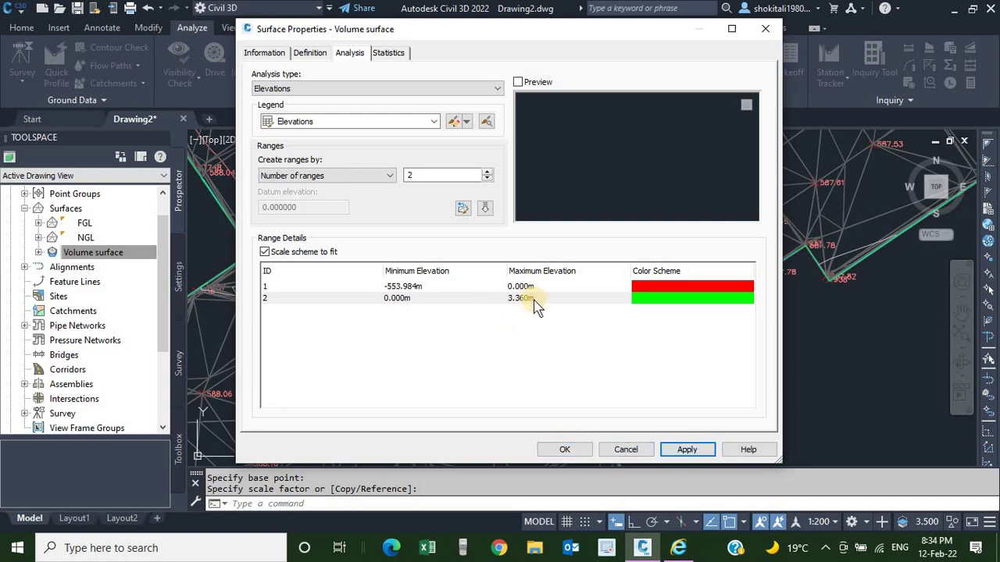
Step: Set the Volume surface style to Cut and Fill Banding 0.5m Interval (2D) and close properties
left_click(266, 53)
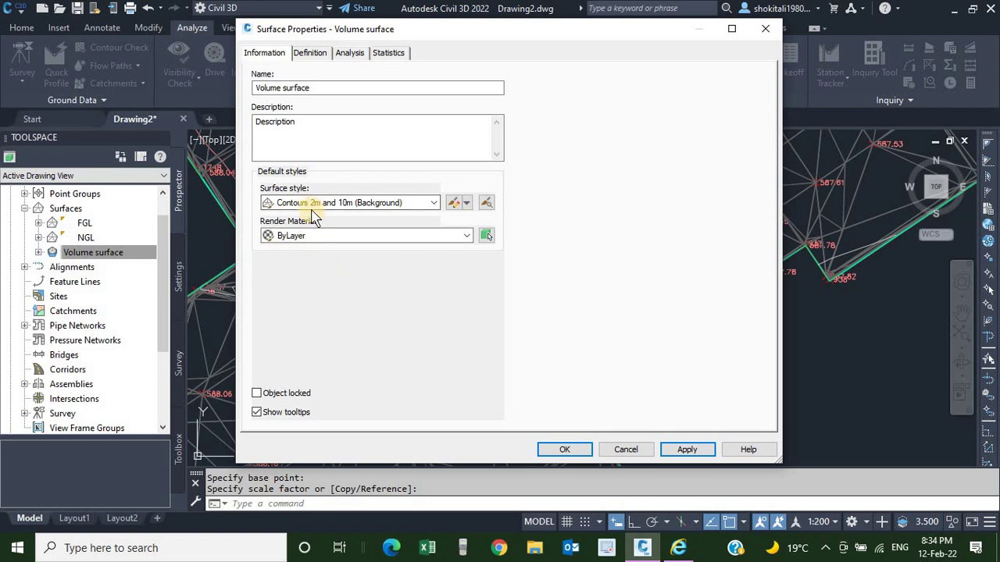
left_click(435, 203)
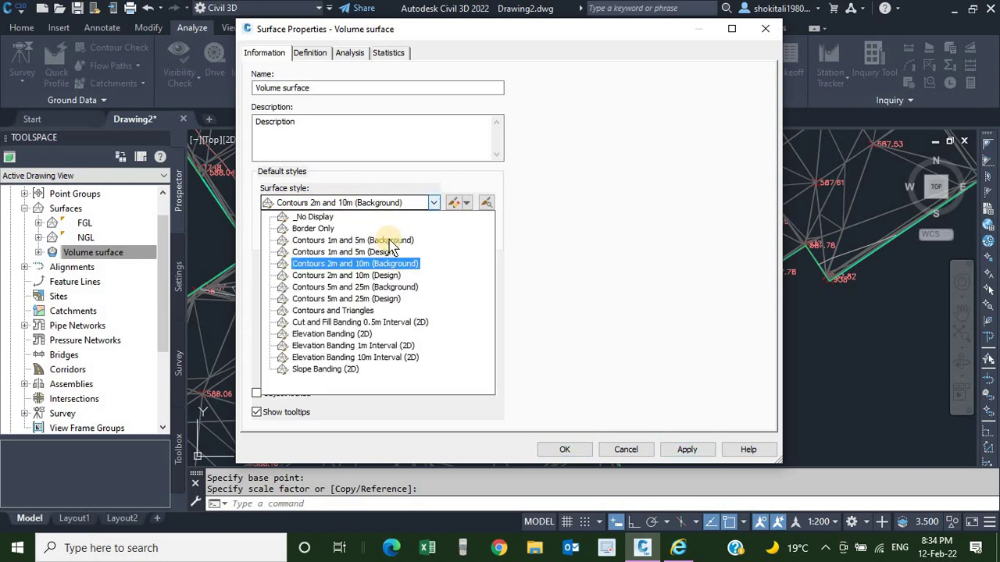
left_click(346, 327)
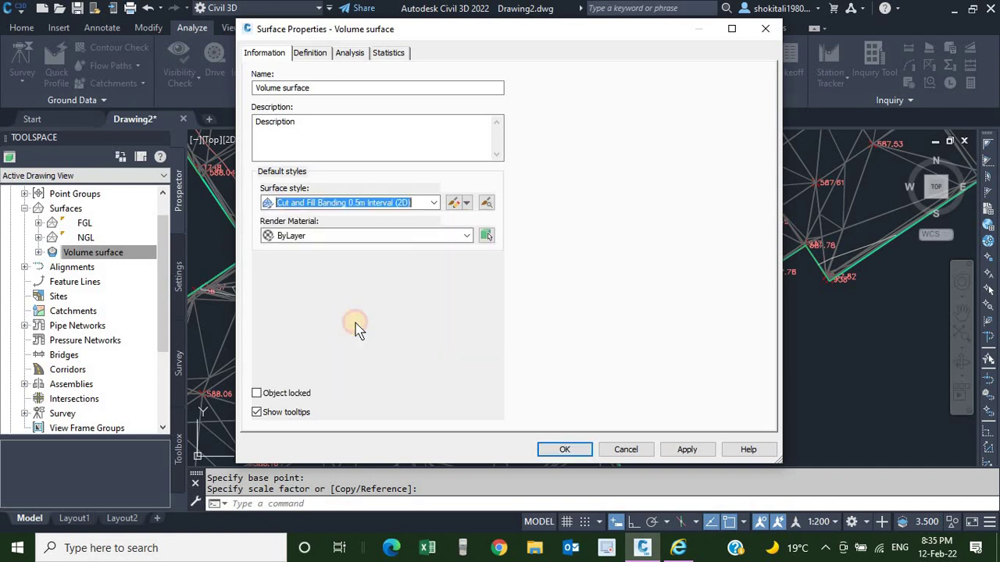
left_click(692, 447)
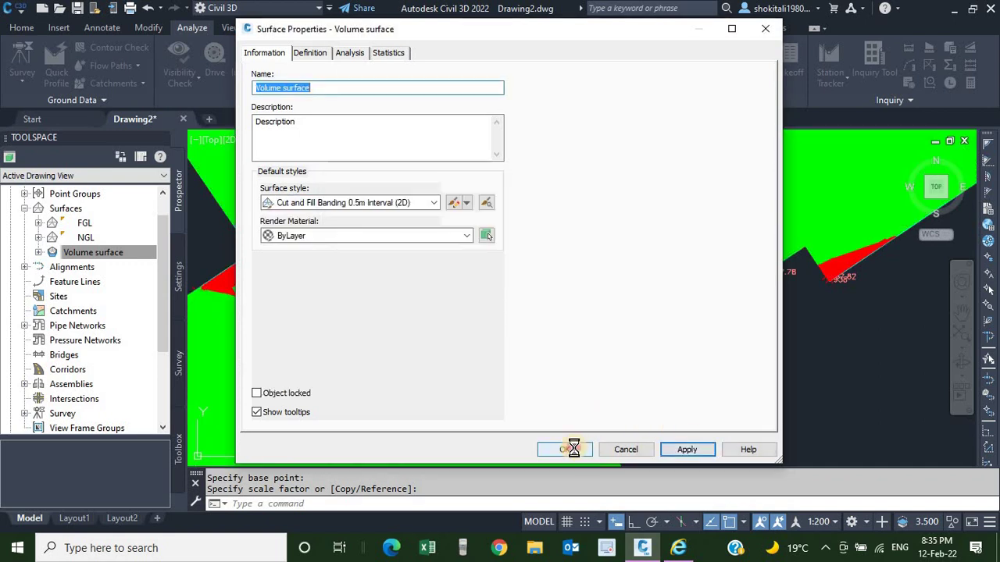
left_click(573, 449)
scroll(616, 290, "down", 2)
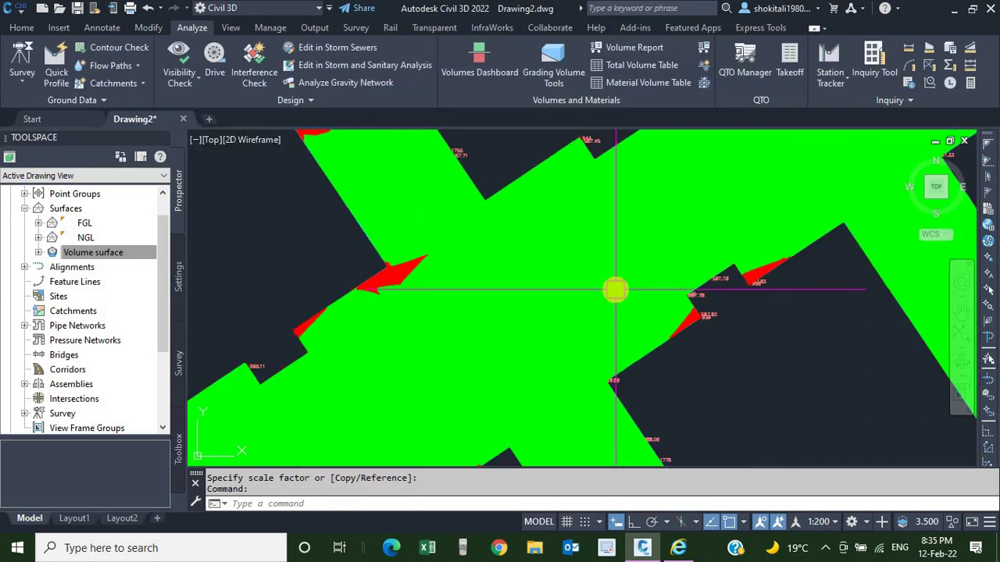
scroll(621, 293, "down", 2)
scroll(687, 279, "down", 2)
scroll(567, 328, "down", 2)
scroll(539, 304, "up", 1)
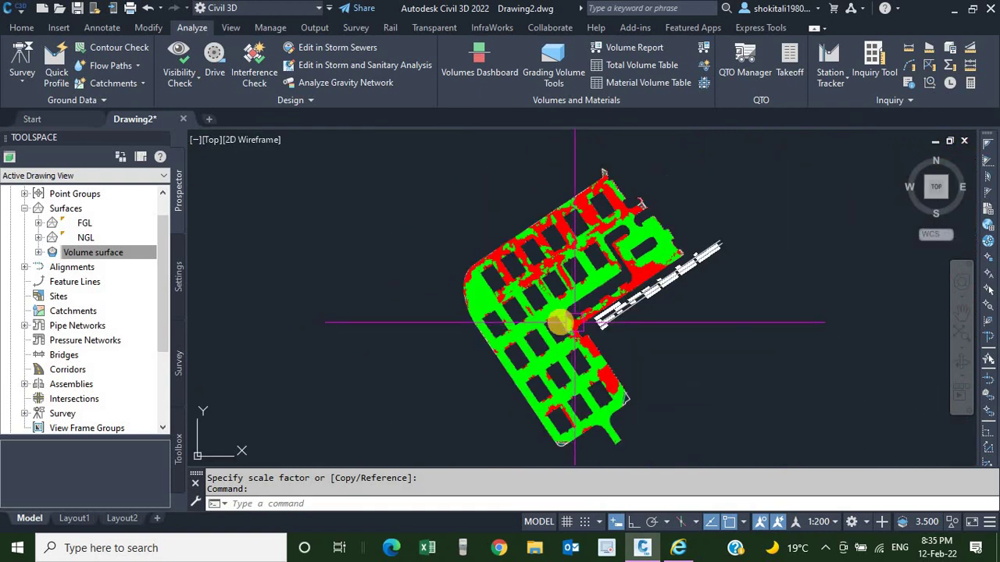
scroll(559, 323, "up", 1)
middle_click_drag(582, 334, 581, 324)
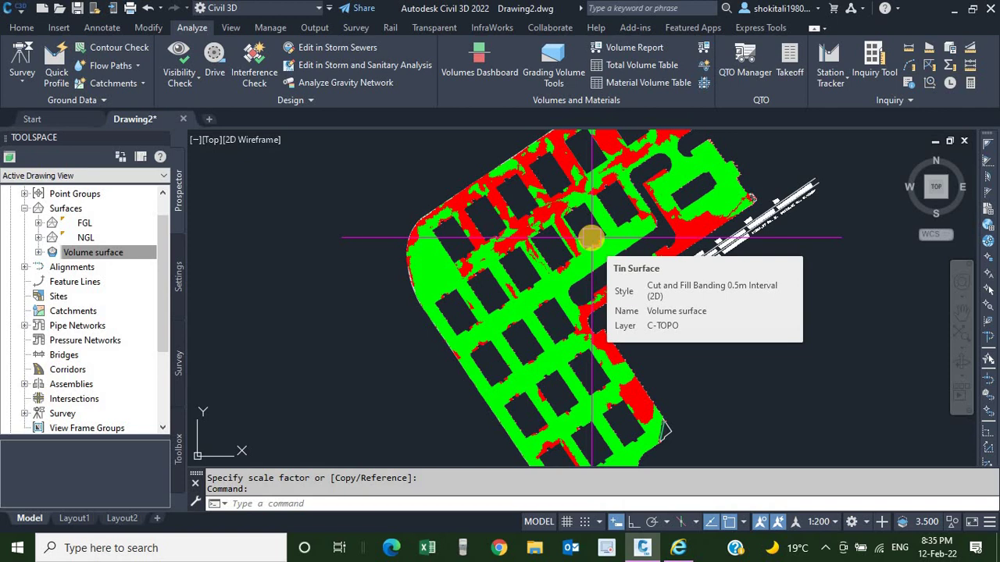
scroll(593, 250, "up", 4)
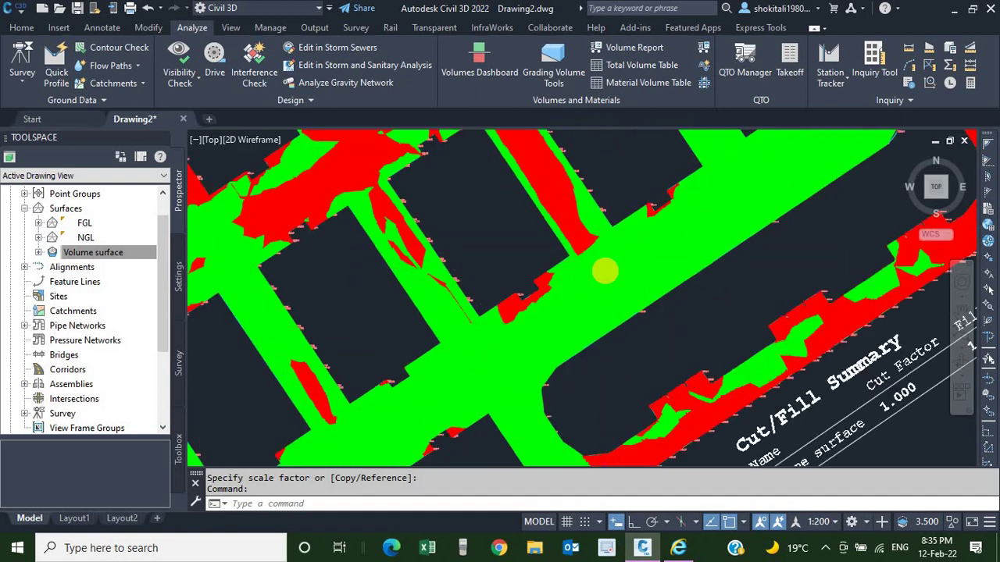
scroll(605, 272, "down", 4)
scroll(606, 272, "down", 2)
scroll(631, 281, "up", 1)
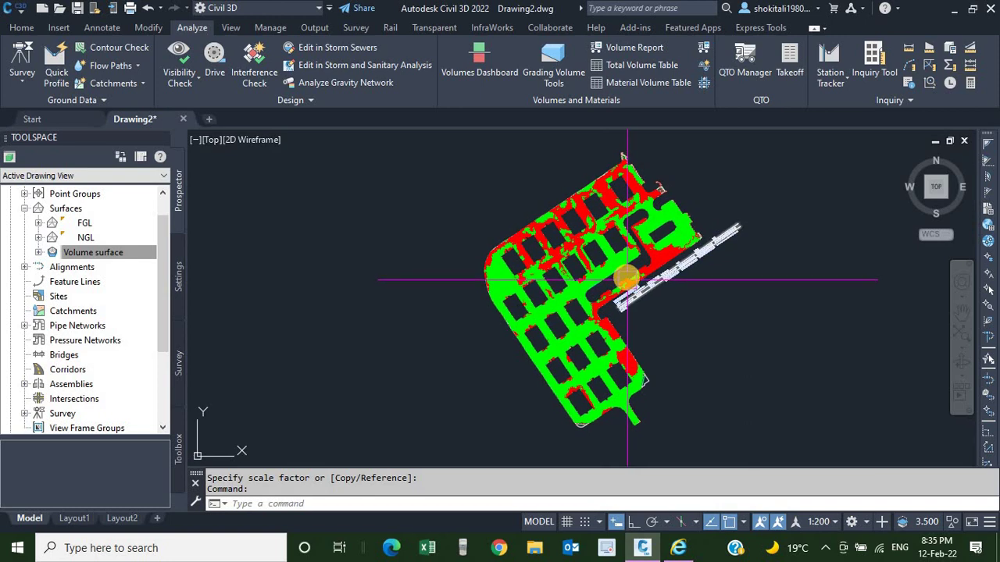
scroll(639, 277, "up", 1)
scroll(647, 278, "down", 1)
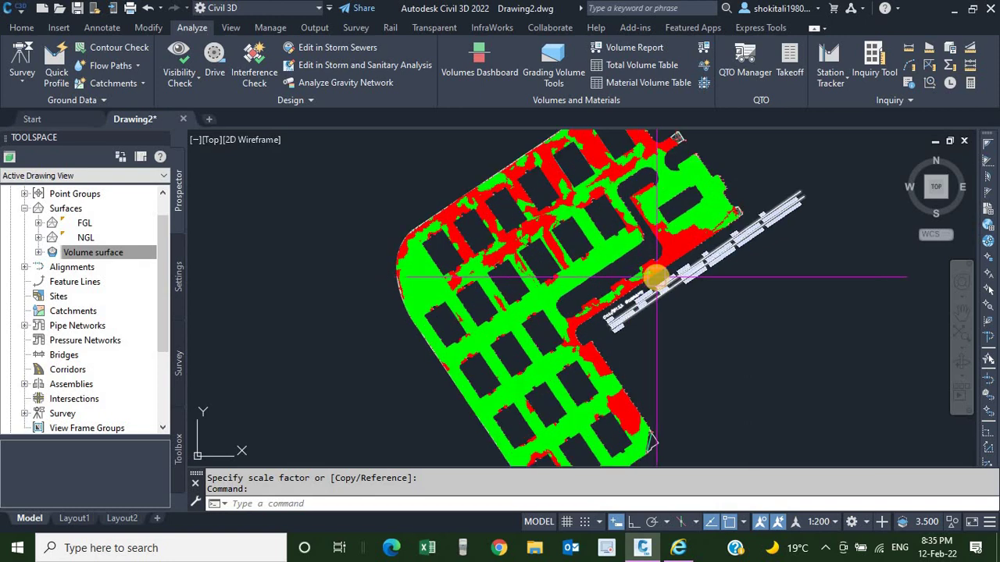
scroll(653, 280, "down", 1)
scroll(654, 281, "up", 1)
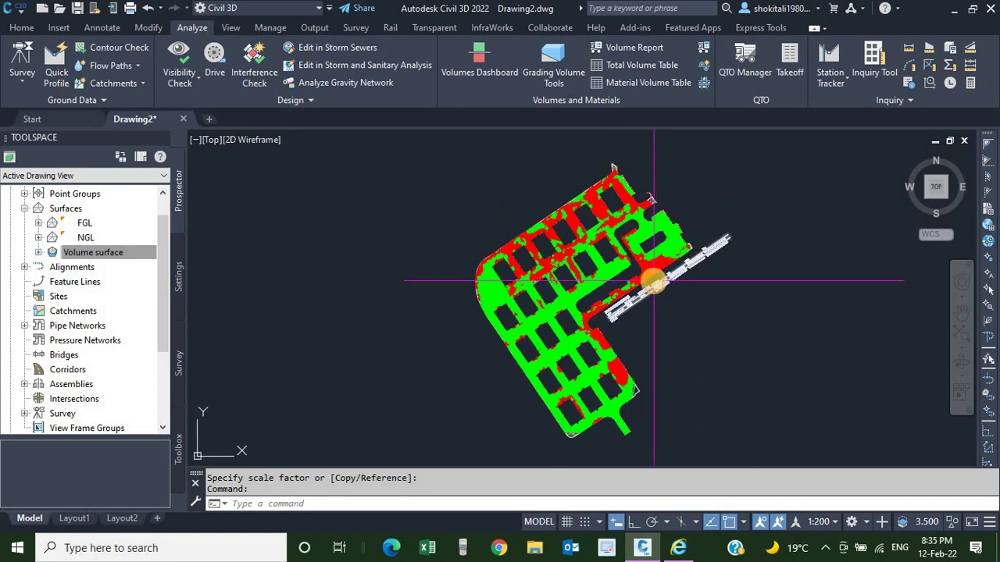